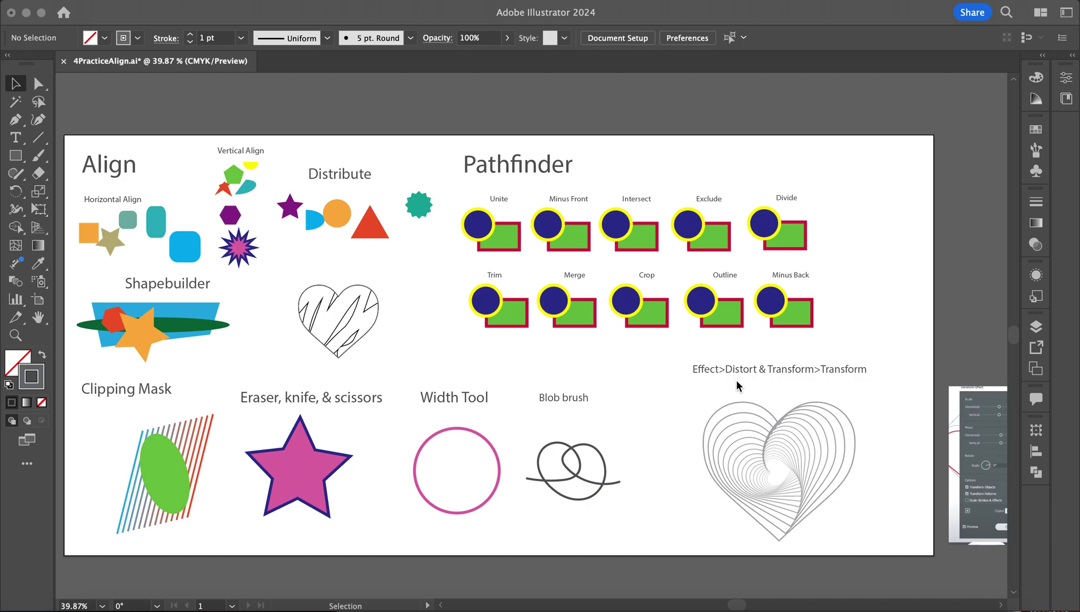
Zoom the worksheet from 39.87% to 66.67% and pan to the Align section.
{"action": "scroll", "coordinate": [597, 373], "scroll_direction": "left", "scroll_amount": 3}
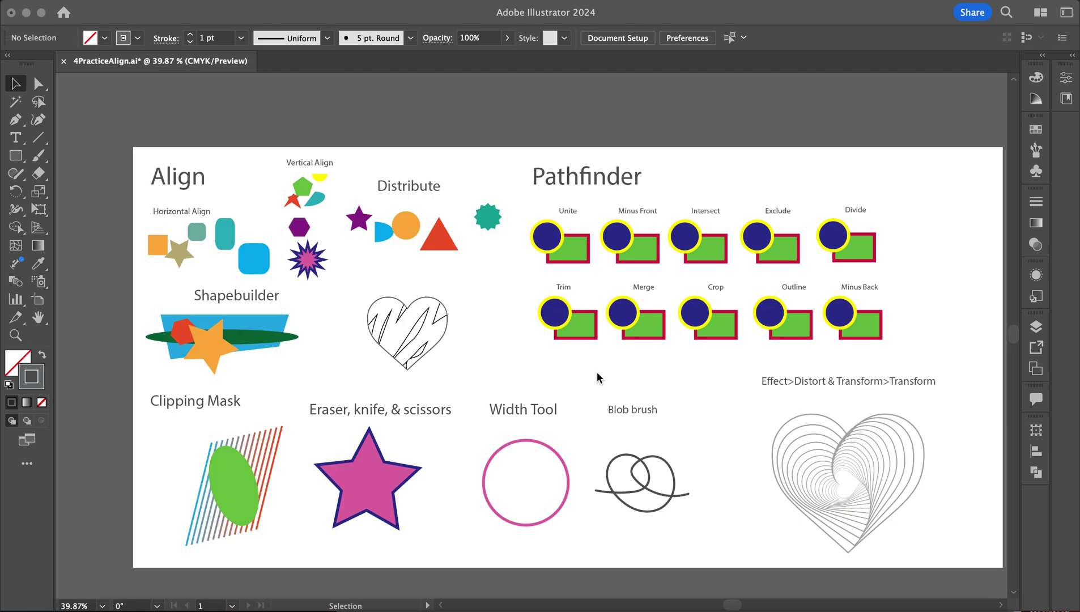
{"action": "scroll", "coordinate": [308, 310], "scroll_direction": "up", "scroll_amount": 2}
{"action": "scroll", "coordinate": [309, 311], "scroll_direction": "left", "scroll_amount": 2}
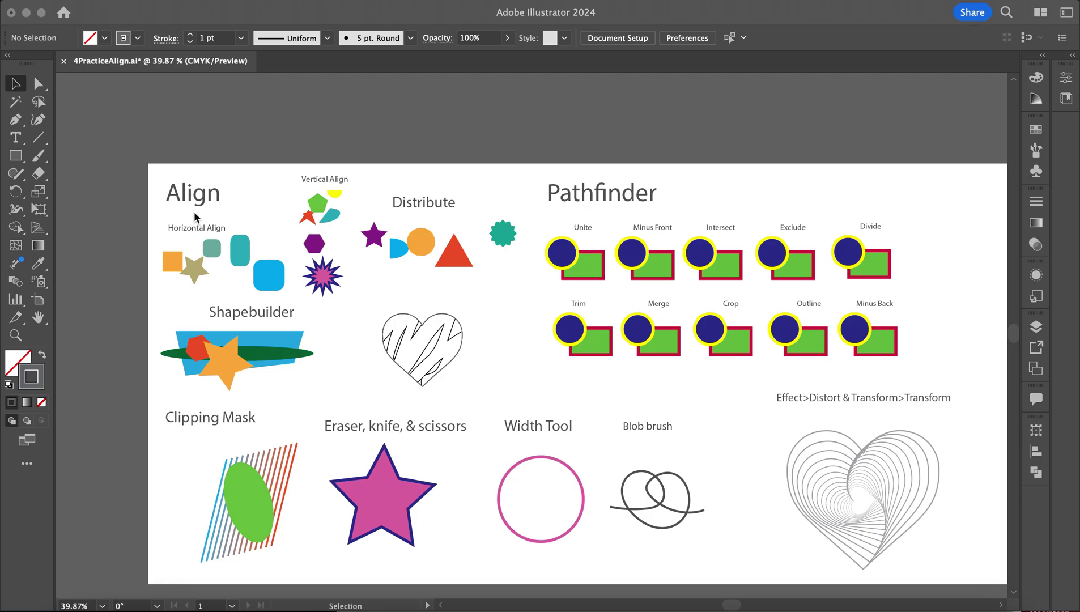
{"action": "key", "text": "super+equal"}
{"action": "key", "text": "super+equal"}
{"action": "scroll", "coordinate": [275, 289], "scroll_direction": "left", "scroll_amount": 5}
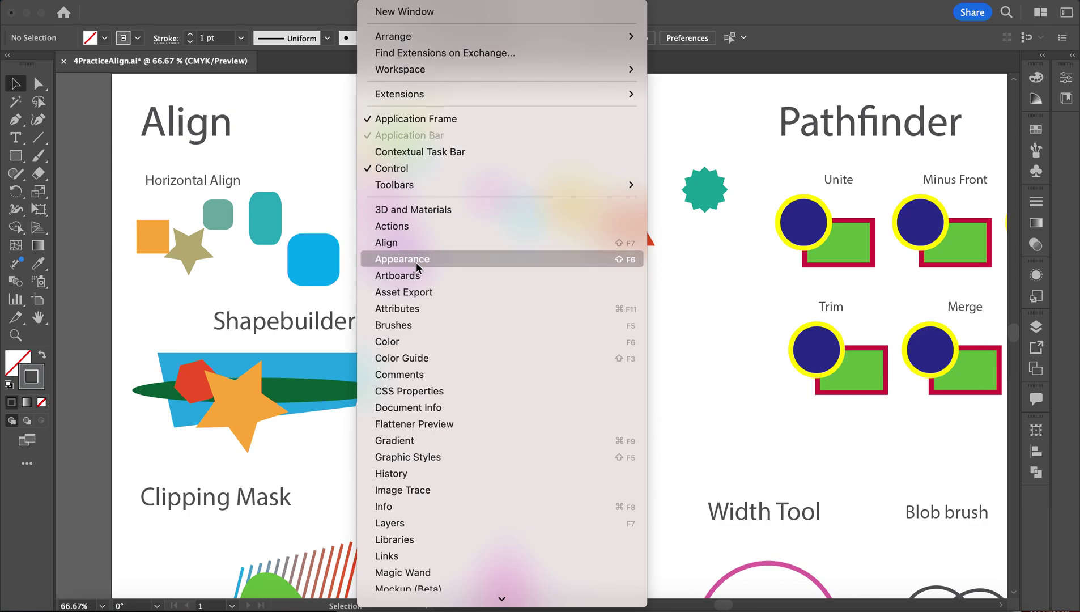
Vertically center the five Horizontal Align shapes on one shared line.
{"action": "left_click", "coordinate": [656, 296]}
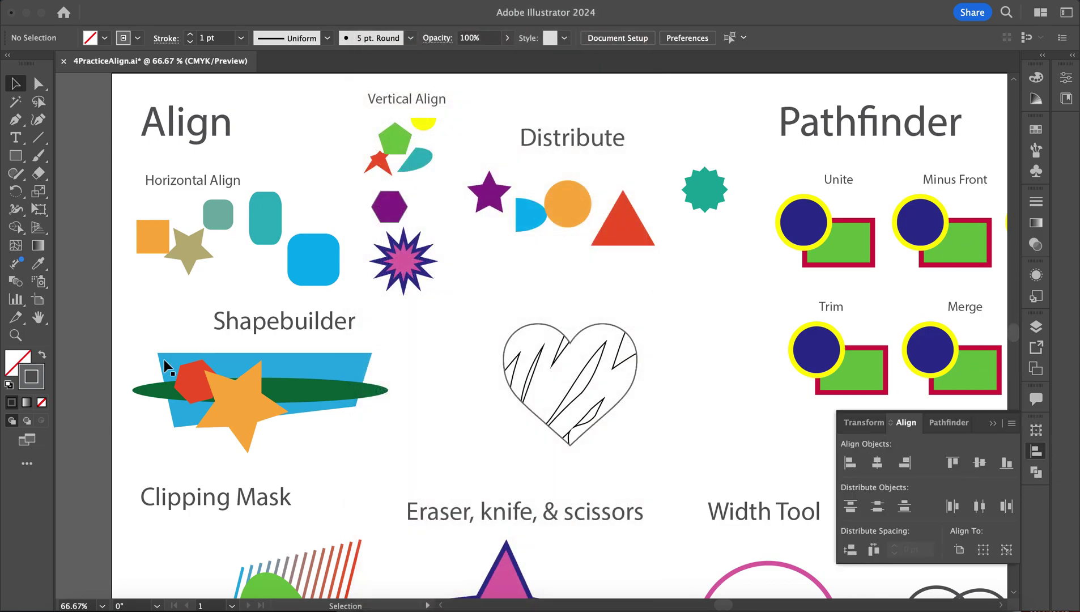
{"action": "left_click_drag", "start_coordinate": [117, 191], "coordinate": [323, 286]}
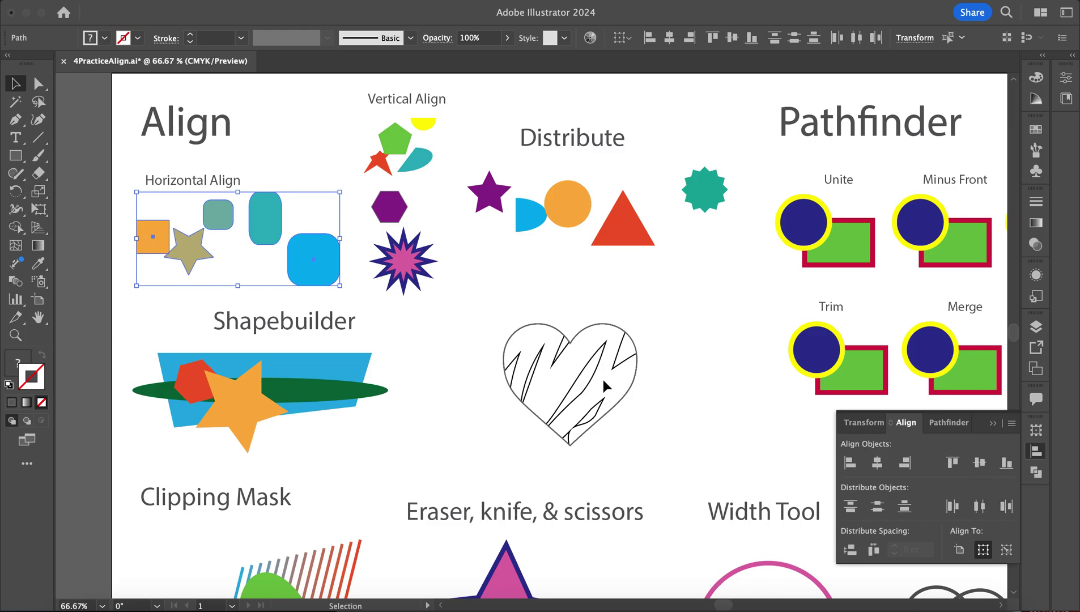
{"action": "left_click", "coordinate": [981, 465]}
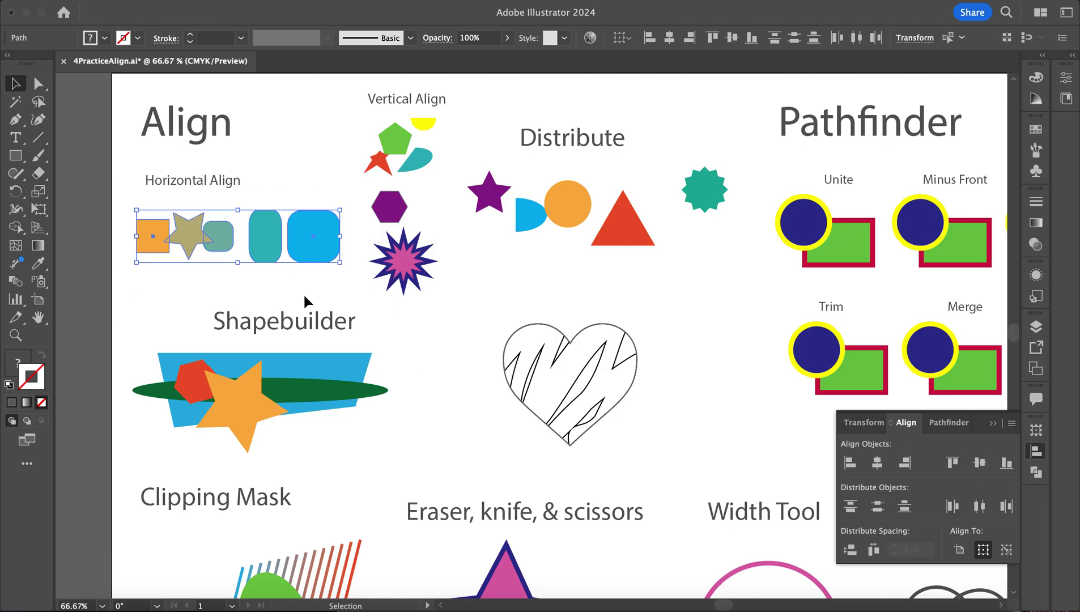
{"action": "scroll", "coordinate": [303, 293], "scroll_direction": "right", "scroll_amount": 4}
{"action": "left_click", "coordinate": [247, 109]}
Marquee-select the Vertical Align shapes and show the Pathfinder panel.
{"action": "left_click_drag", "start_coordinate": [254, 99], "coordinate": [334, 287]}
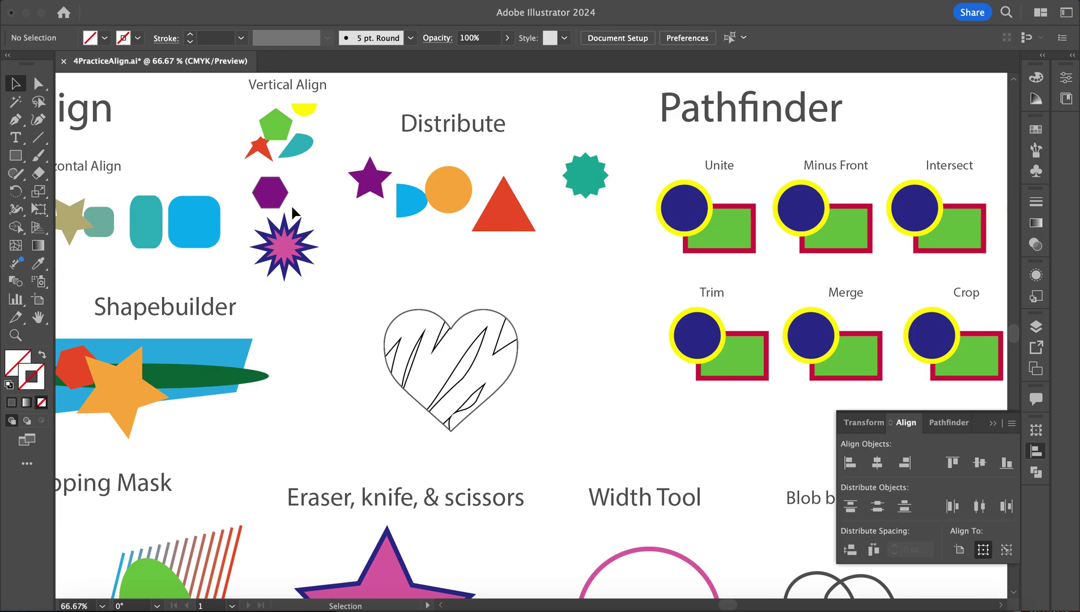
{"action": "left_click_drag", "start_coordinate": [247, 106], "coordinate": [337, 298]}
{"action": "left_click", "coordinate": [1041, 471]}
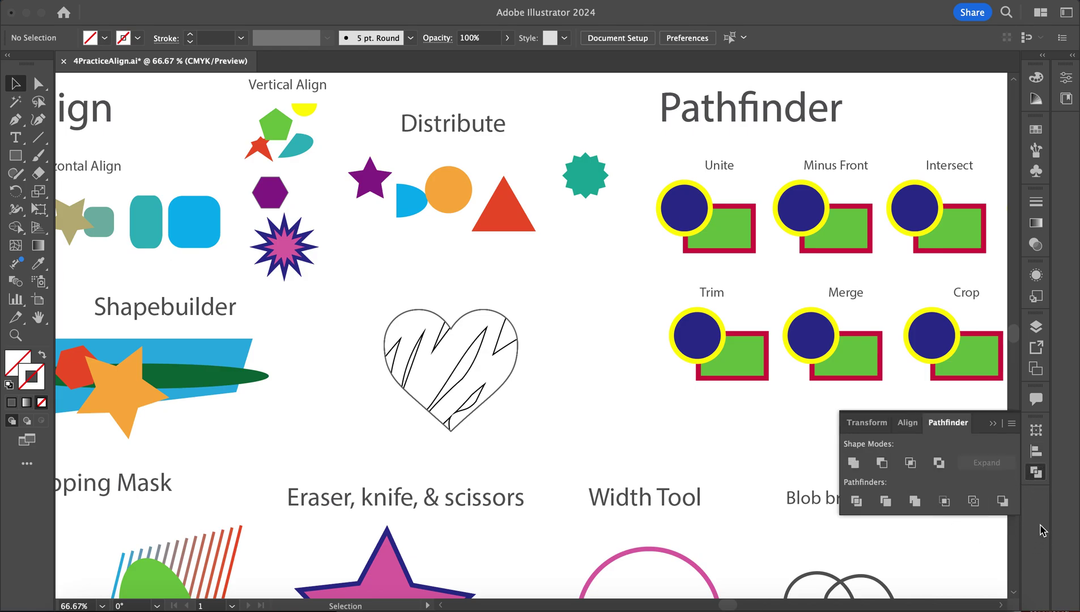
In the Layers panel, delete the six Vertical Align shapes, then undo the deletion.
{"action": "left_click", "coordinate": [1036, 327]}
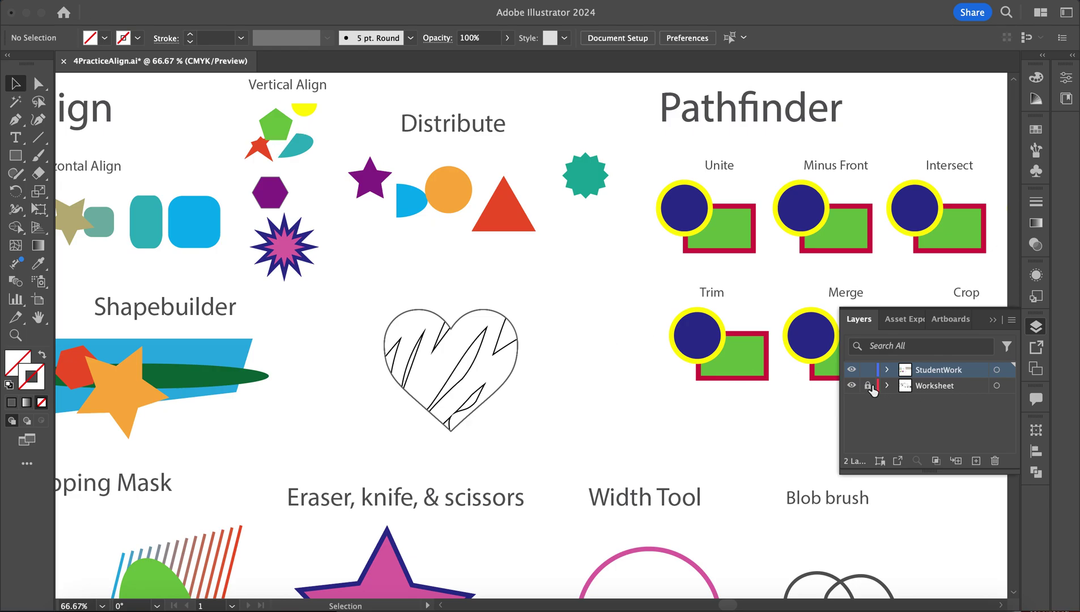
{"action": "left_click_drag", "start_coordinate": [235, 95], "coordinate": [341, 289]}
{"action": "key", "text": "Delete"}
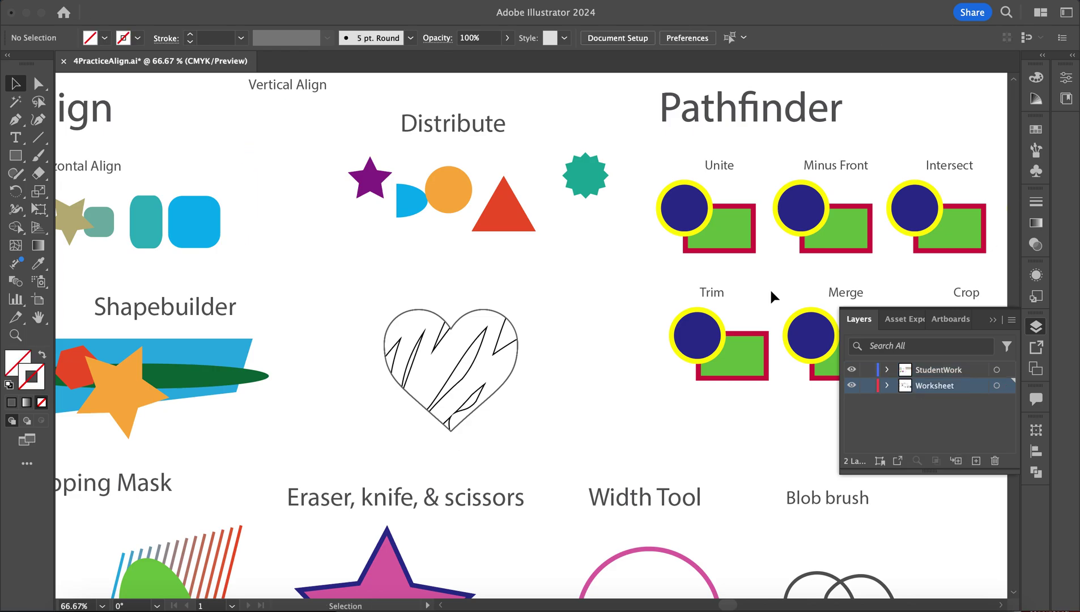
{"action": "left_click", "coordinate": [940, 371]}
{"action": "key", "text": "super+z"}
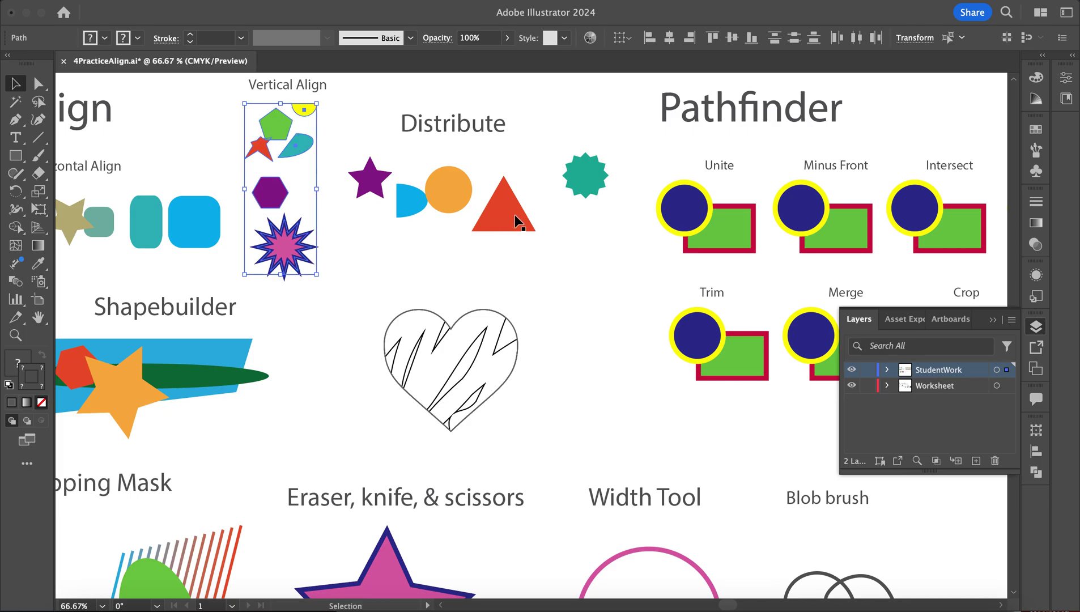
Delete the Distribute shapes and restore them with undo.
{"action": "left_click", "coordinate": [514, 215]}
{"action": "left_click_drag", "start_coordinate": [339, 154], "coordinate": [601, 290]}
{"action": "key", "text": "a"}
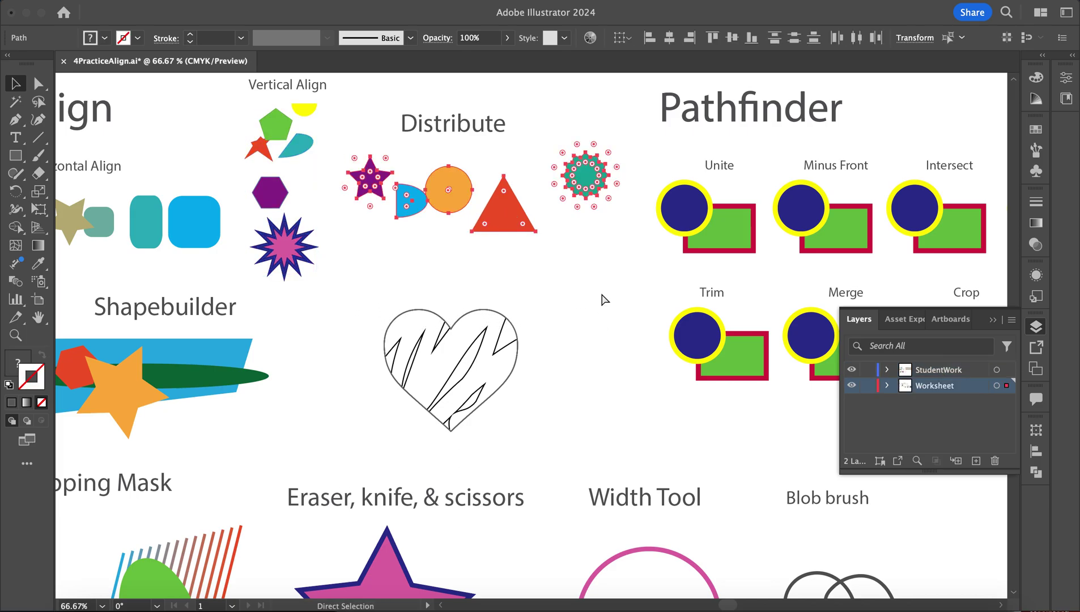
{"action": "key", "text": "Delete"}
{"action": "key", "text": "v"}
{"action": "left_click", "coordinate": [930, 369]}
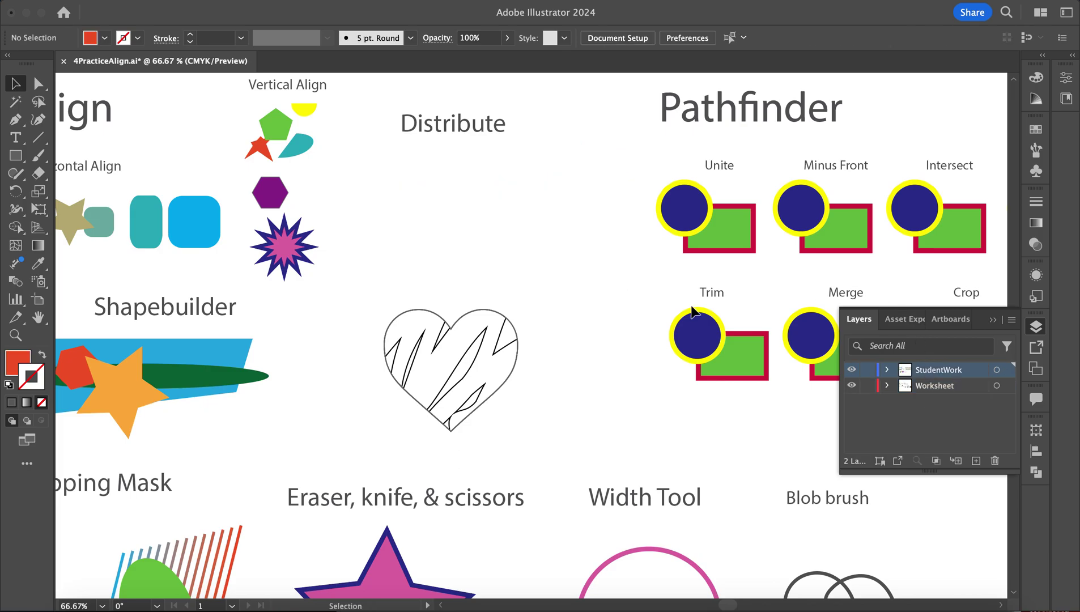
{"action": "key", "text": "super+z"}
Marquee-select the Vertical Align shapes and bring back the Align panel.
{"action": "left_click", "coordinate": [731, 249]}
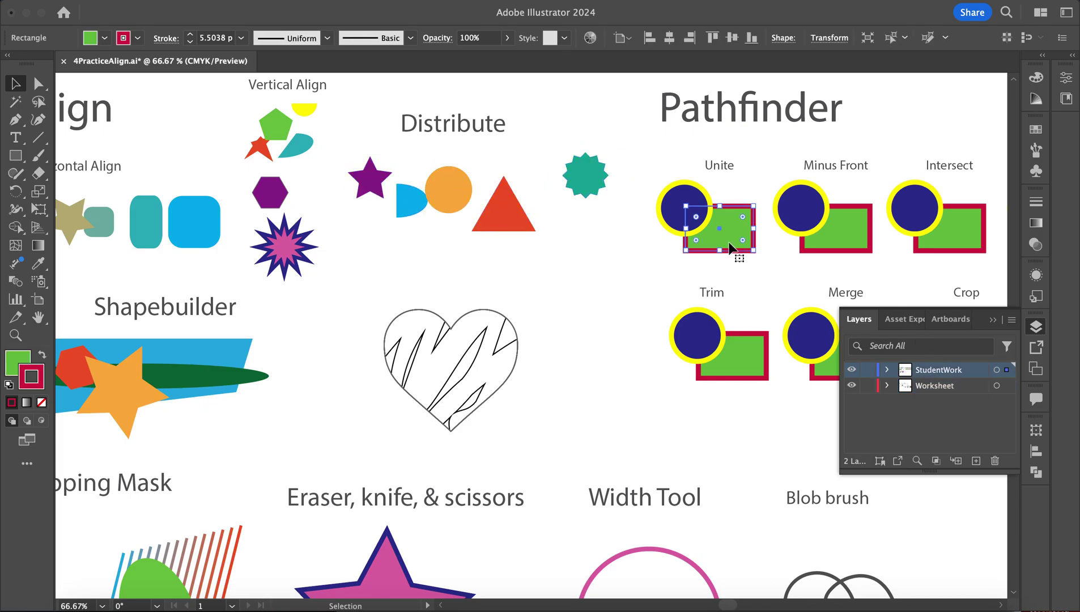
{"action": "scroll", "coordinate": [564, 280], "scroll_direction": "left", "scroll_amount": 5}
{"action": "scroll", "coordinate": [564, 281], "scroll_direction": "down", "scroll_amount": 1}
{"action": "left_click", "coordinate": [374, 333]}
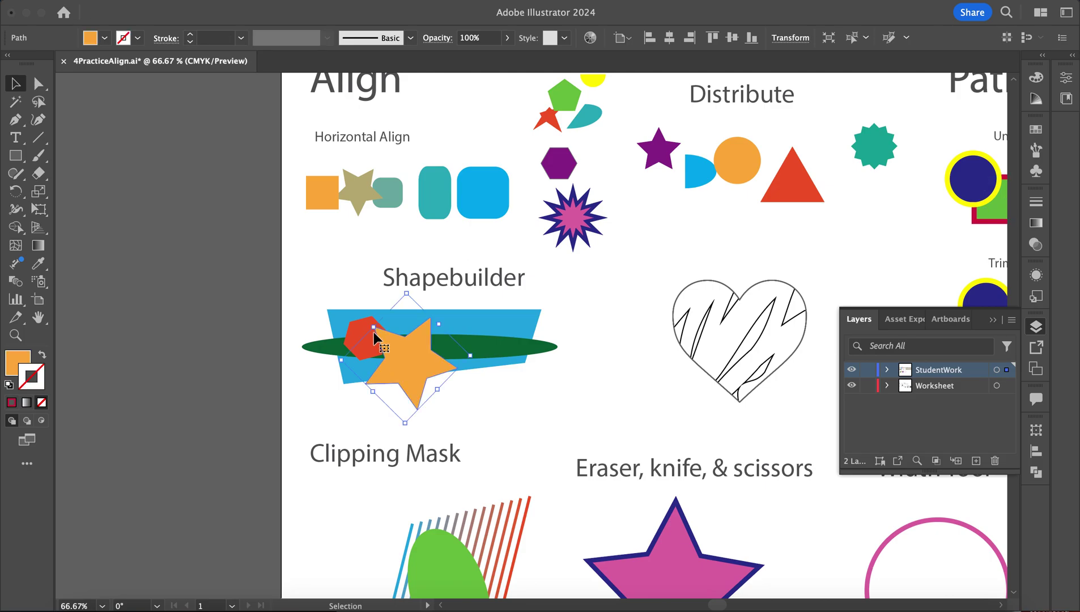
{"action": "scroll", "coordinate": [580, 287], "scroll_direction": "right", "scroll_amount": 5}
{"action": "scroll", "coordinate": [549, 269], "scroll_direction": "up", "scroll_amount": 3}
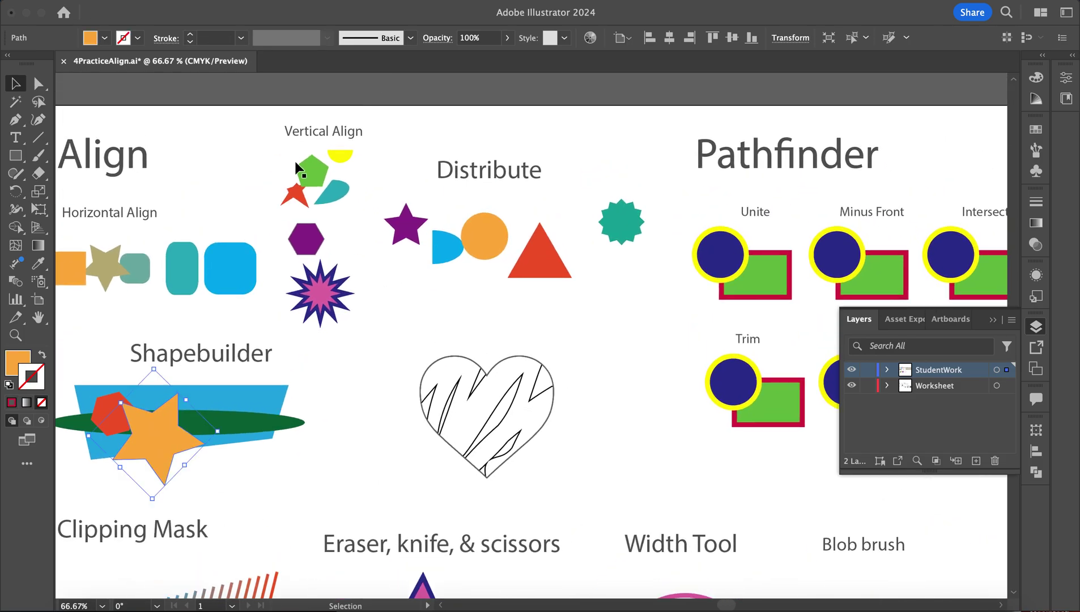
{"action": "left_click_drag", "start_coordinate": [280, 141], "coordinate": [384, 328]}
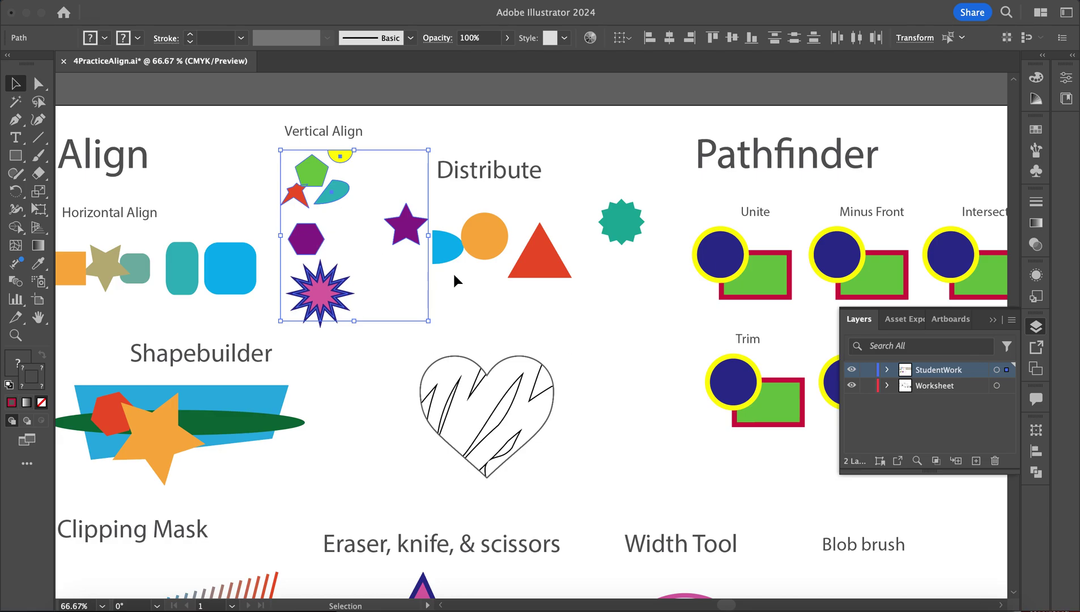
{"action": "left_click", "coordinate": [1036, 452]}
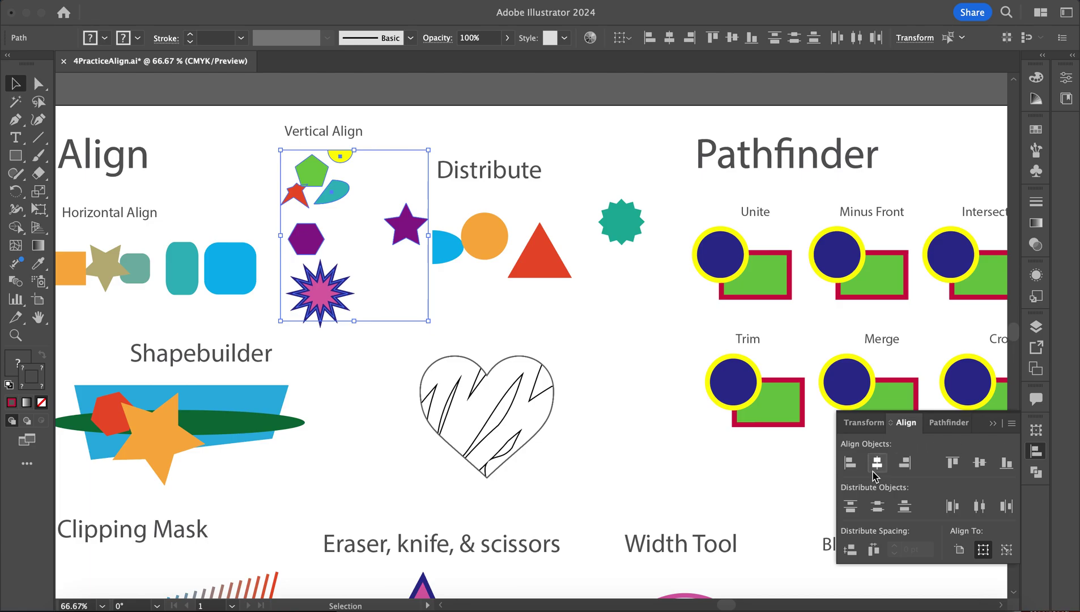
Move the starburst down and horizontally center the whole Vertical Align stack.
{"action": "left_click", "coordinate": [875, 470]}
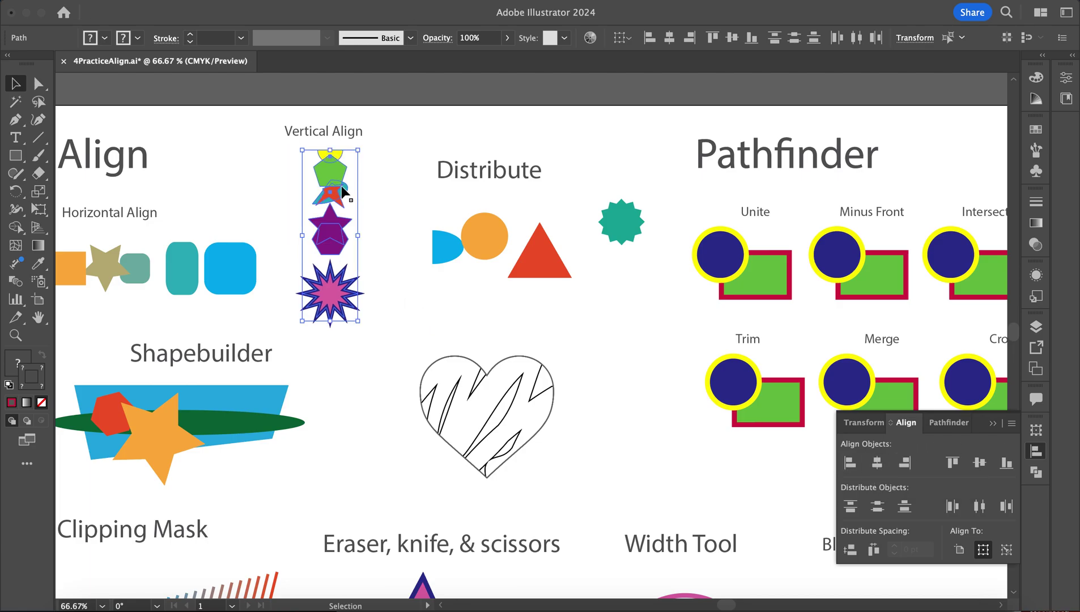
{"action": "left_click", "coordinate": [367, 361]}
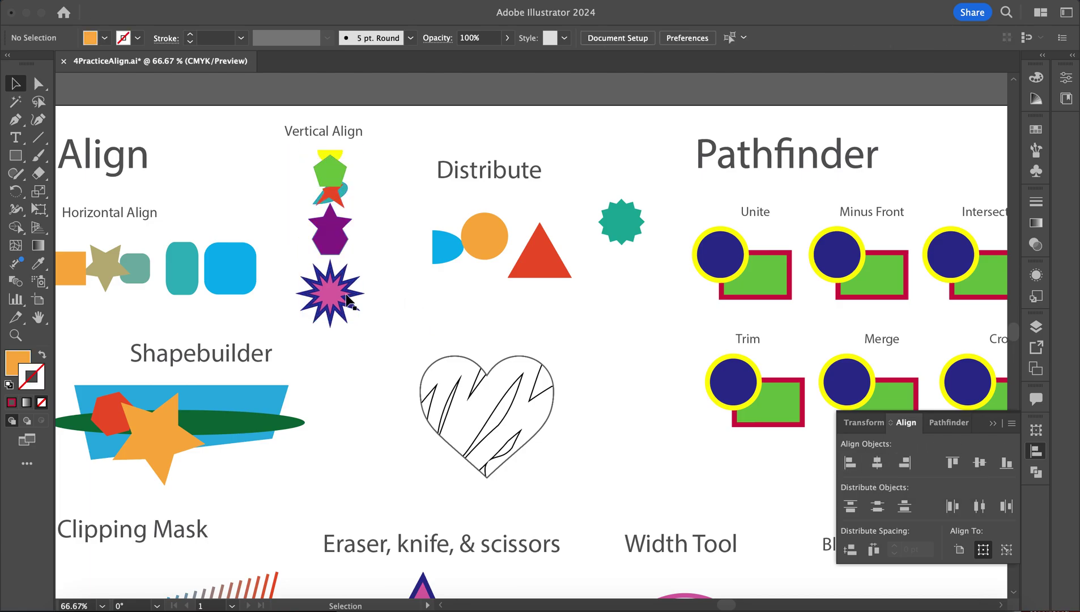
{"action": "left_click_drag", "start_coordinate": [331, 288], "coordinate": [337, 346]}
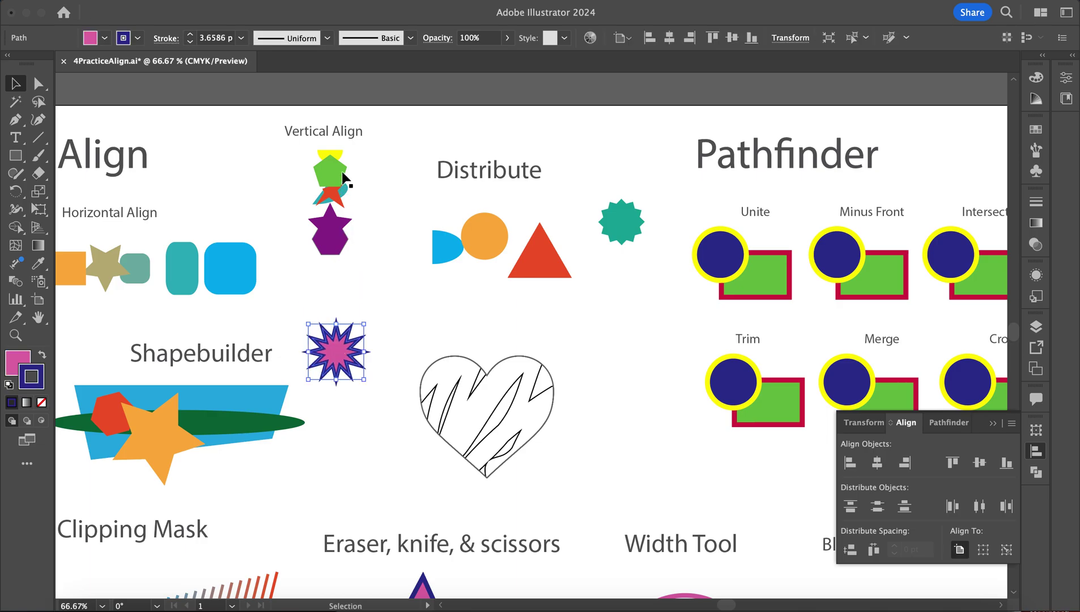
{"action": "mouse_move", "coordinate": [339, 156]}
{"action": "left_mouse_down"}
{"action": "mouse_move", "coordinate": [352, 315]}
{"action": "mouse_move", "coordinate": [303, 129]}
{"action": "mouse_move", "coordinate": [352, 251]}
{"action": "mouse_move", "coordinate": [372, 358]}
{"action": "left_mouse_up"}
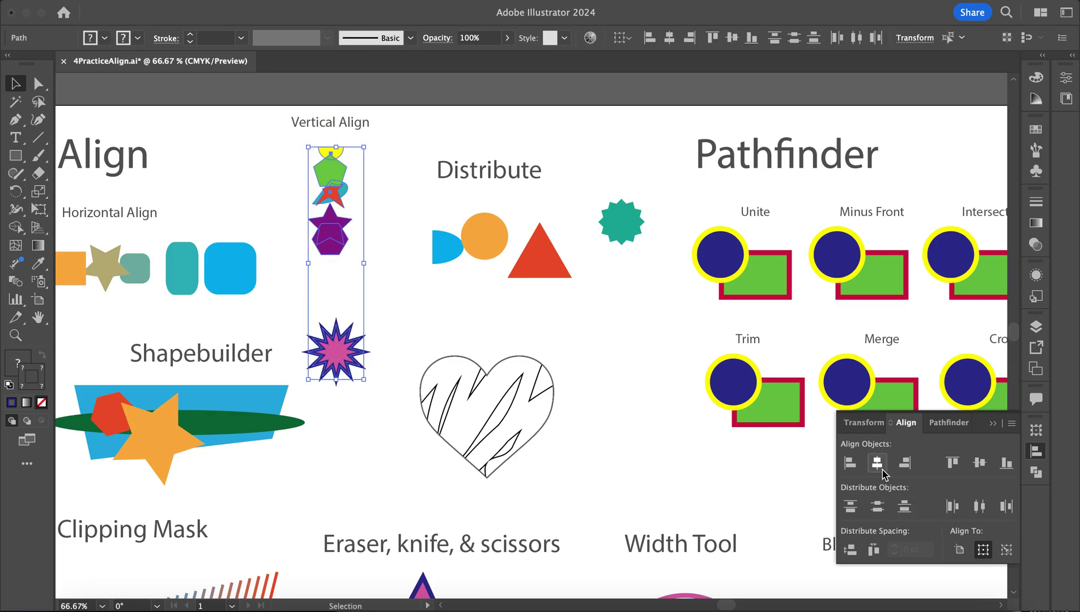
{"action": "left_click", "coordinate": [878, 464]}
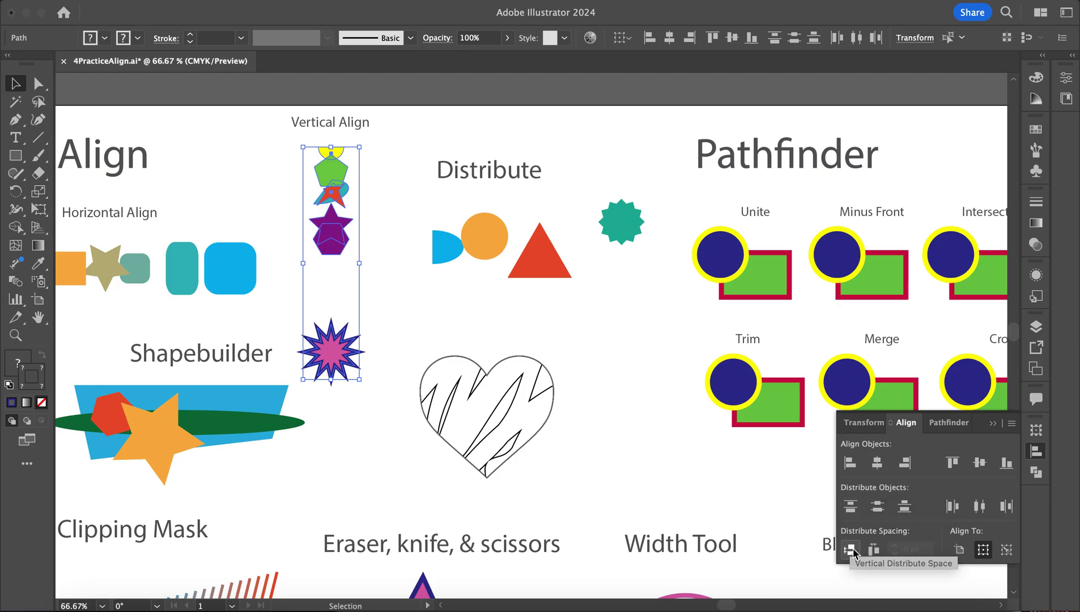
With the yellow semicircle as key object, space the stack evenly with 6 pt gaps.
{"action": "left_click", "coordinate": [852, 550]}
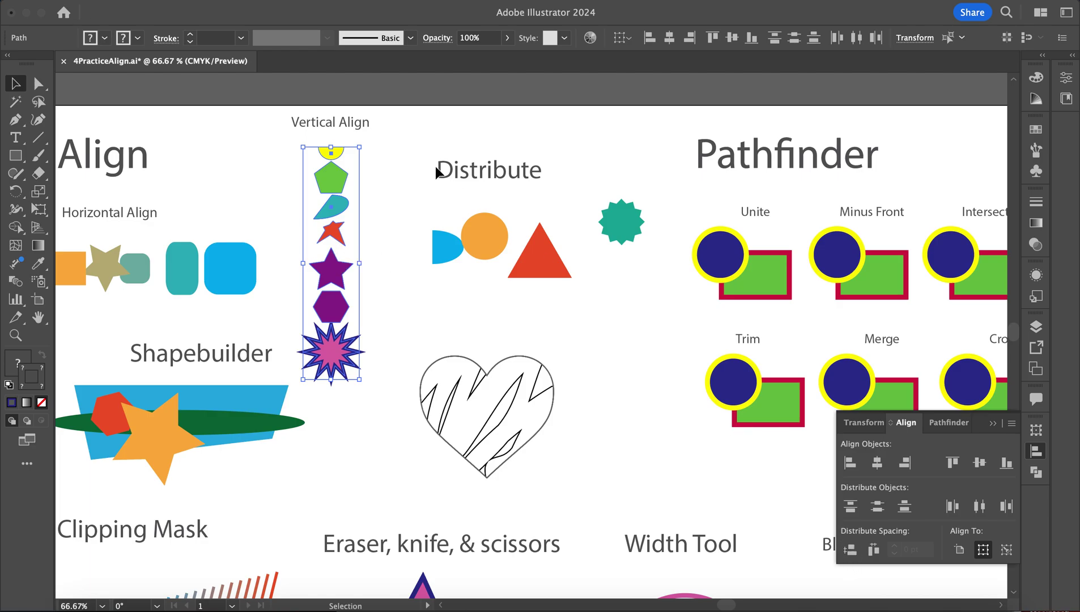
{"action": "left_click", "coordinate": [338, 154]}
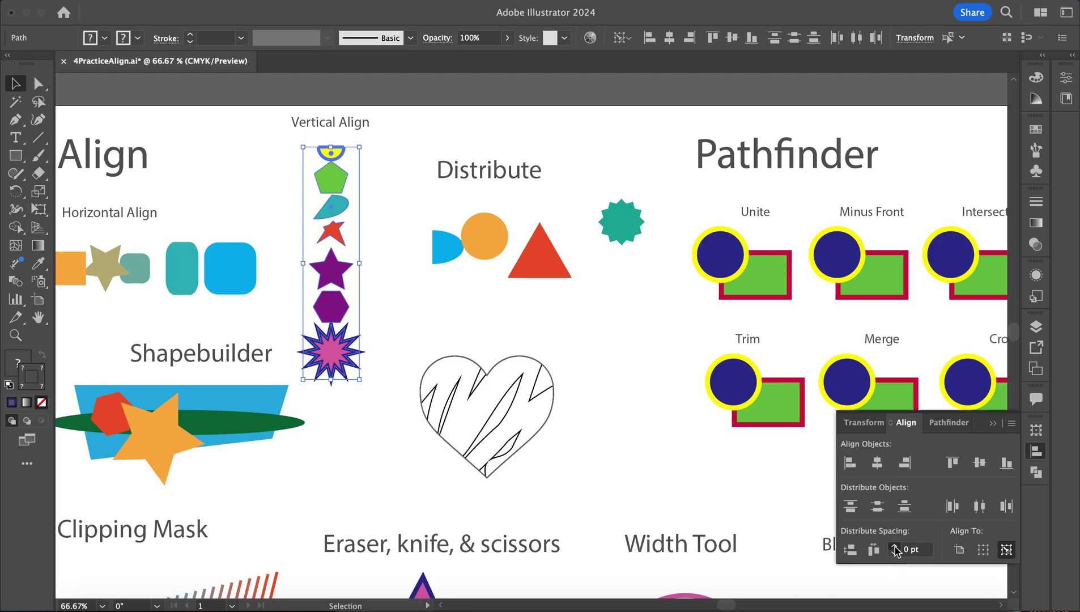
{"action": "left_click", "coordinate": [851, 549]}
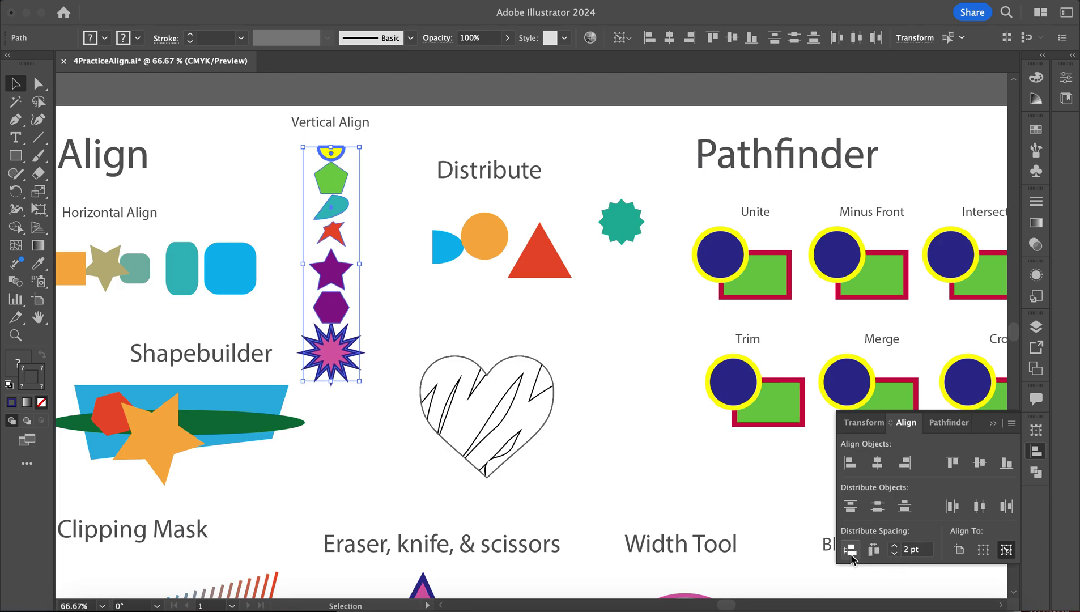
{"action": "left_click", "coordinate": [895, 546]}
{"action": "left_click", "coordinate": [895, 546]}
{"action": "left_click", "coordinate": [895, 546]}
{"action": "left_click", "coordinate": [895, 546]}
{"action": "left_click", "coordinate": [851, 550]}
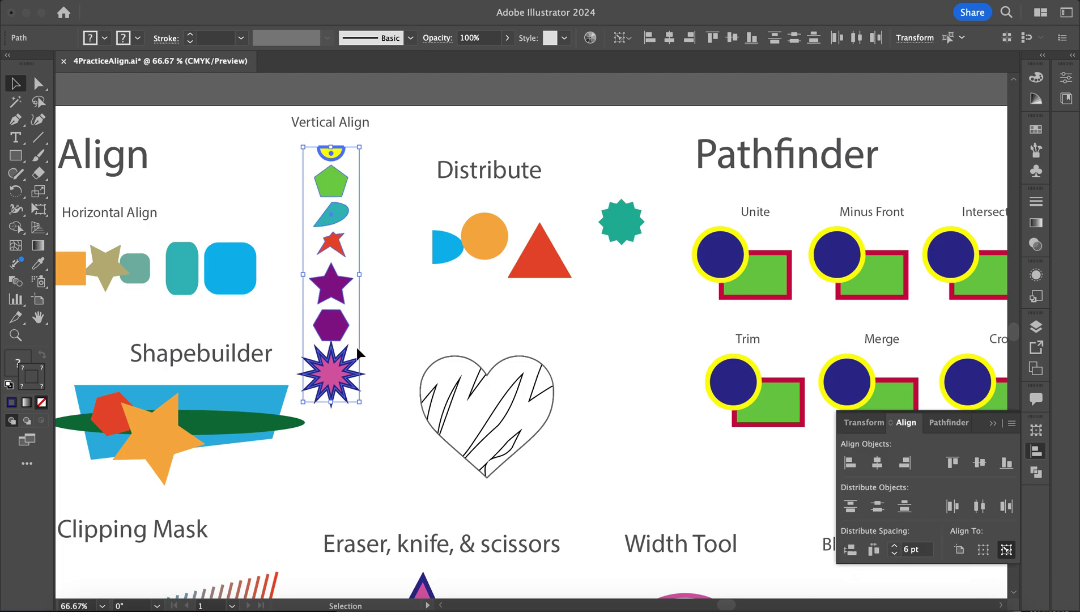
{"action": "left_click", "coordinate": [492, 309]}
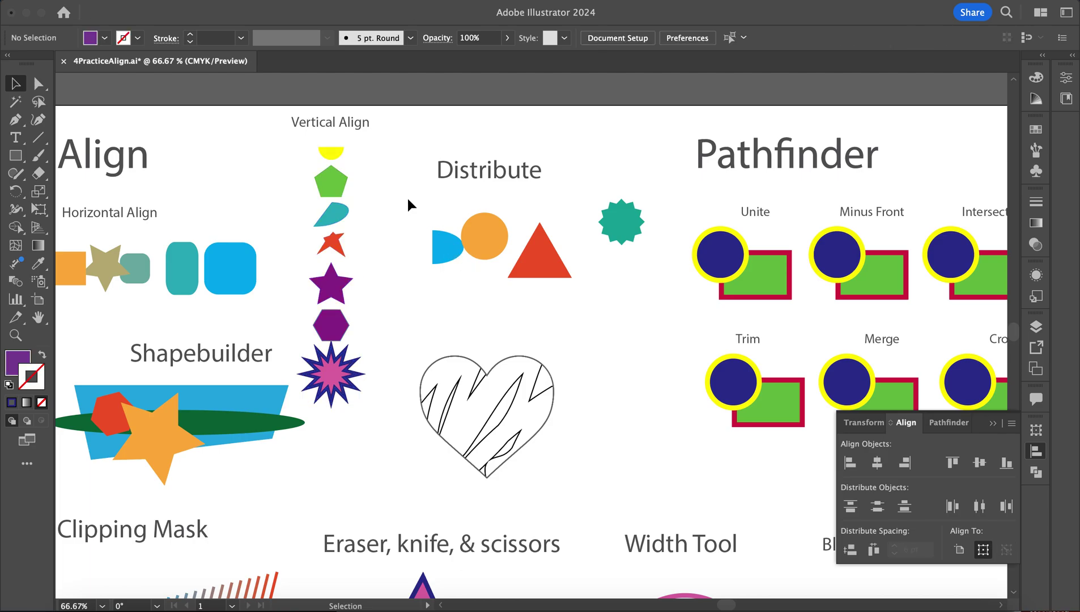
{"action": "left_click_drag", "start_coordinate": [408, 198], "coordinate": [663, 323]}
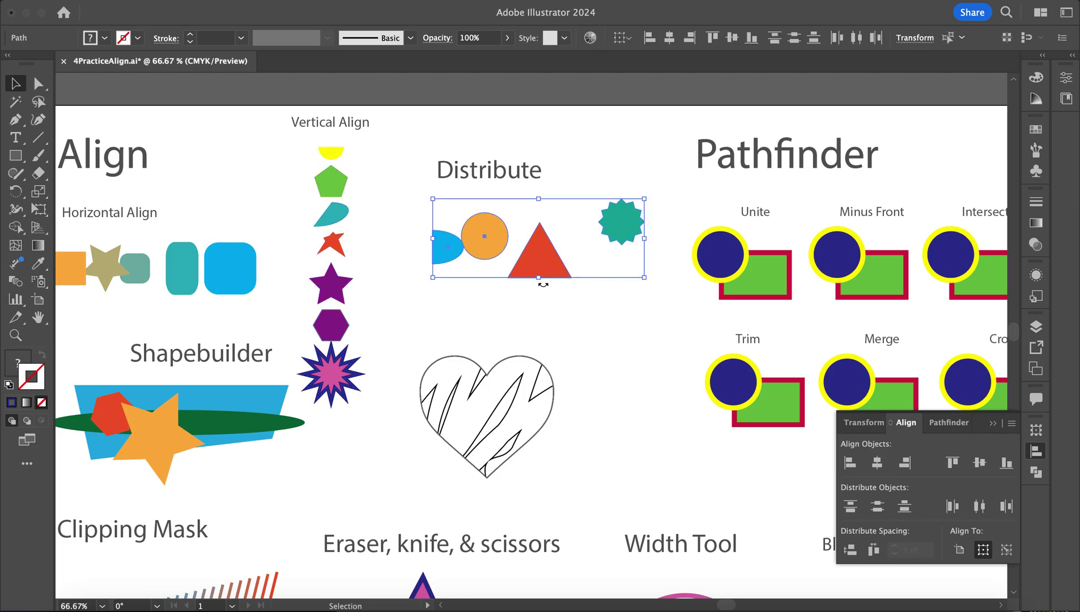
Center the four Distribute shapes on one line, space them 11 pt apart, and shift them left.
{"action": "left_click", "coordinate": [444, 260]}
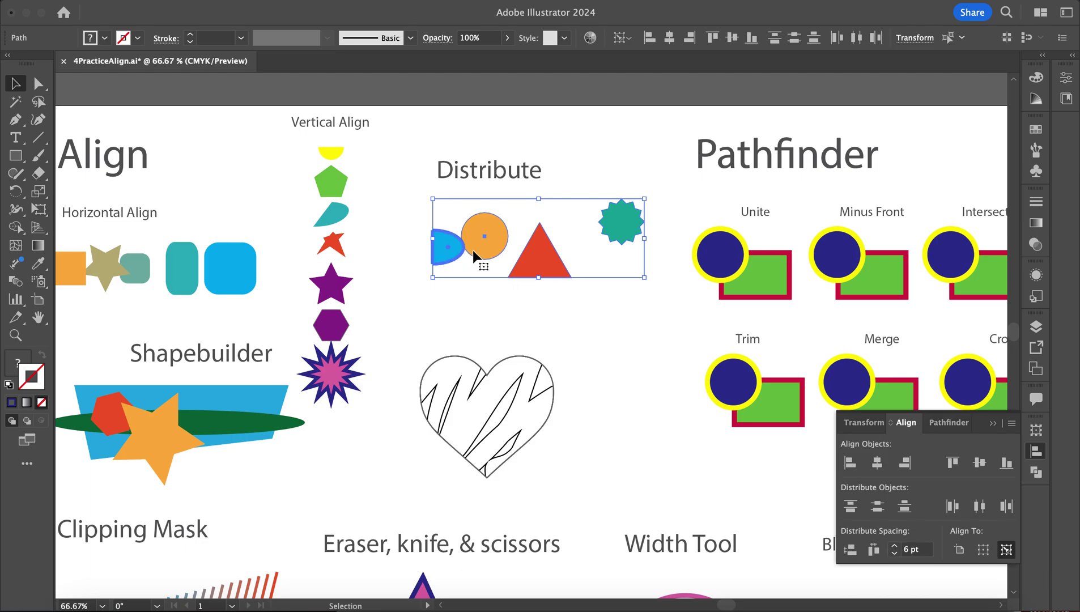
{"action": "left_click", "coordinate": [980, 464]}
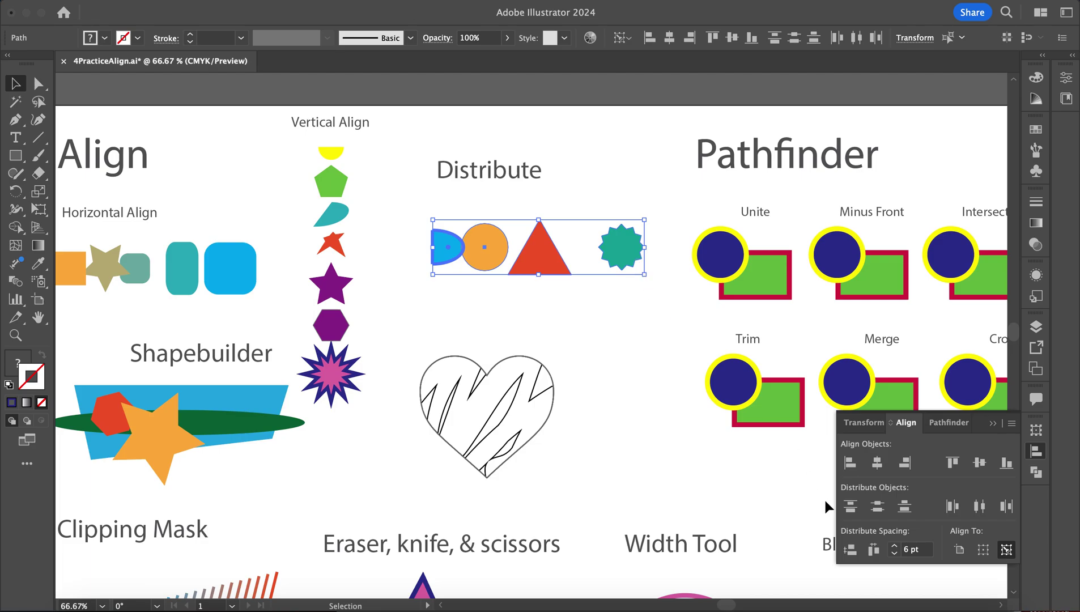
{"action": "left_click", "coordinate": [874, 550]}
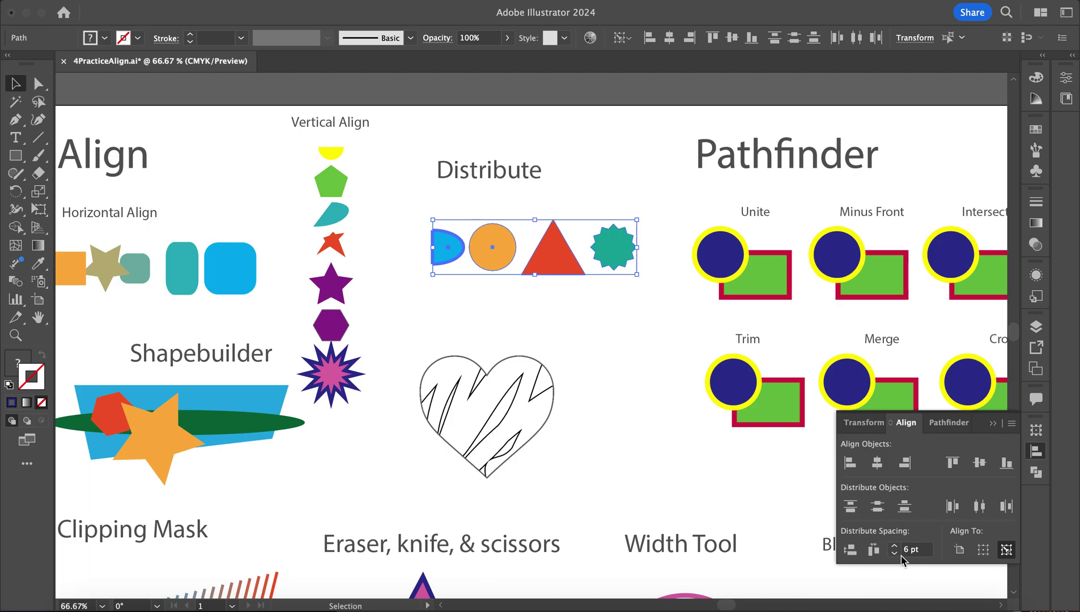
{"action": "left_click", "coordinate": [895, 546]}
{"action": "left_click", "coordinate": [895, 546]}
{"action": "left_click", "coordinate": [874, 549]}
{"action": "left_click", "coordinate": [448, 247]}
{"action": "left_click_drag", "start_coordinate": [448, 248], "coordinate": [412, 245]}
{"action": "scroll", "coordinate": [387, 327], "scroll_direction": "down", "scroll_amount": 3}
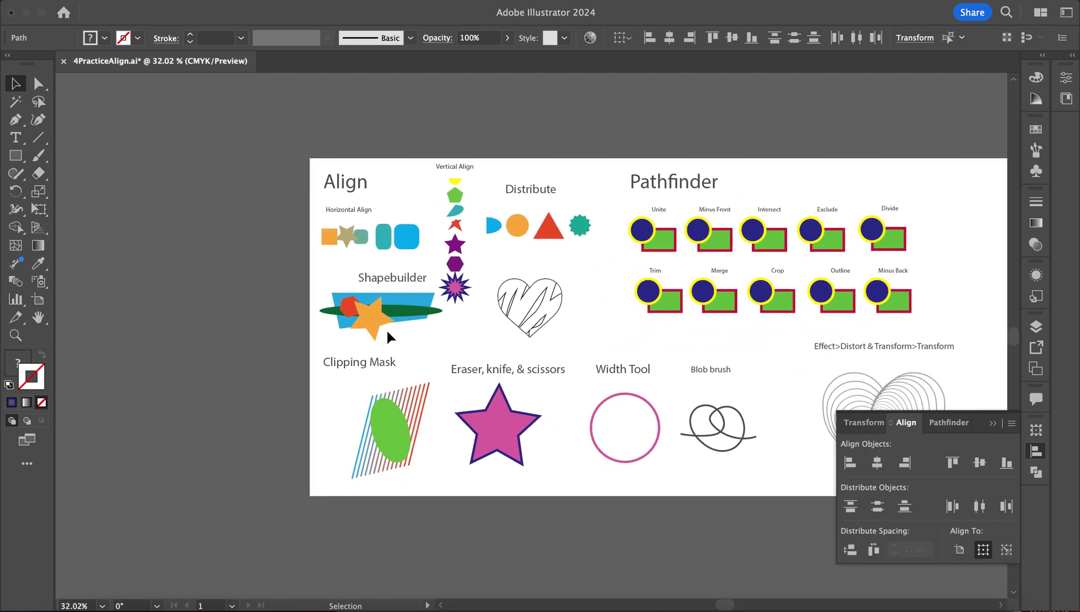
Merge the trapezoid, star and blue regions of the Shapebuilder shapes with Shape Builder.
{"action": "scroll", "coordinate": [386, 328], "scroll_direction": "up", "scroll_amount": 5}
{"action": "scroll", "coordinate": [385, 339], "scroll_direction": "up", "scroll_amount": 5}
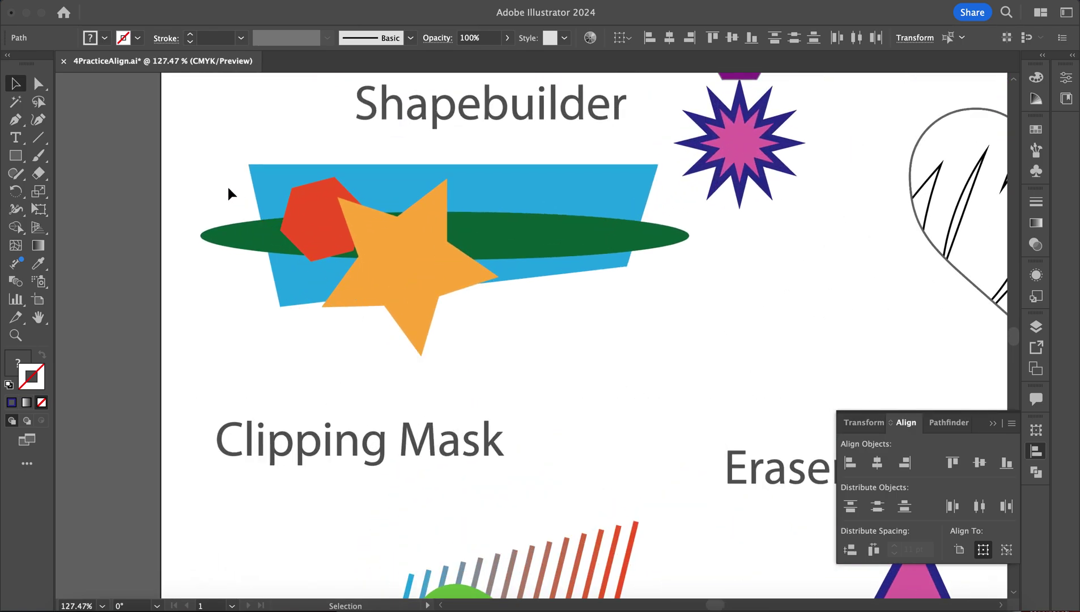
{"action": "left_click_drag", "start_coordinate": [222, 145], "coordinate": [560, 362]}
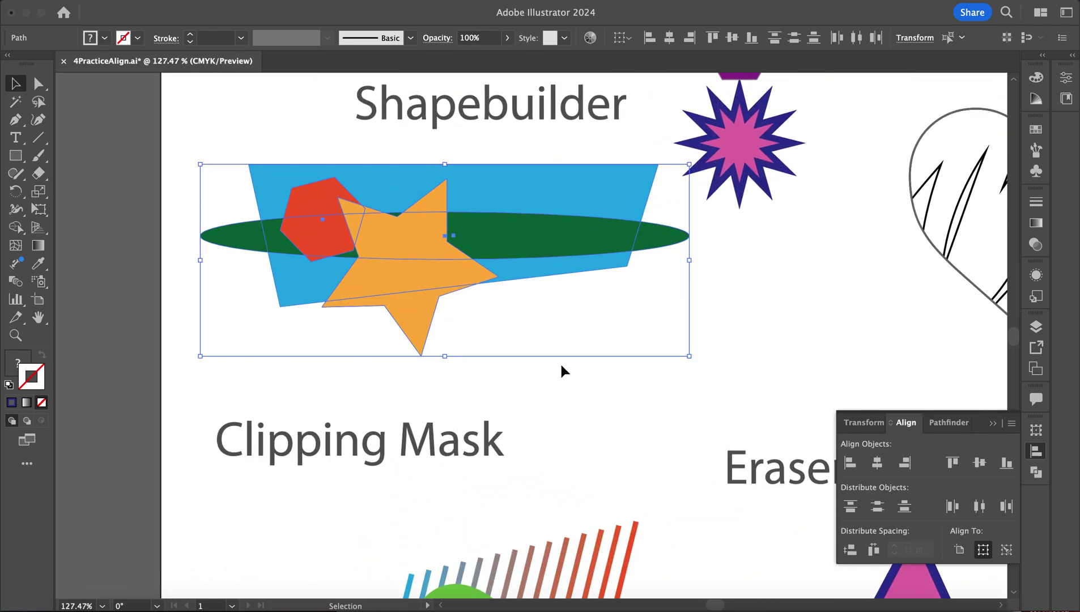
{"action": "left_click", "coordinate": [17, 226]}
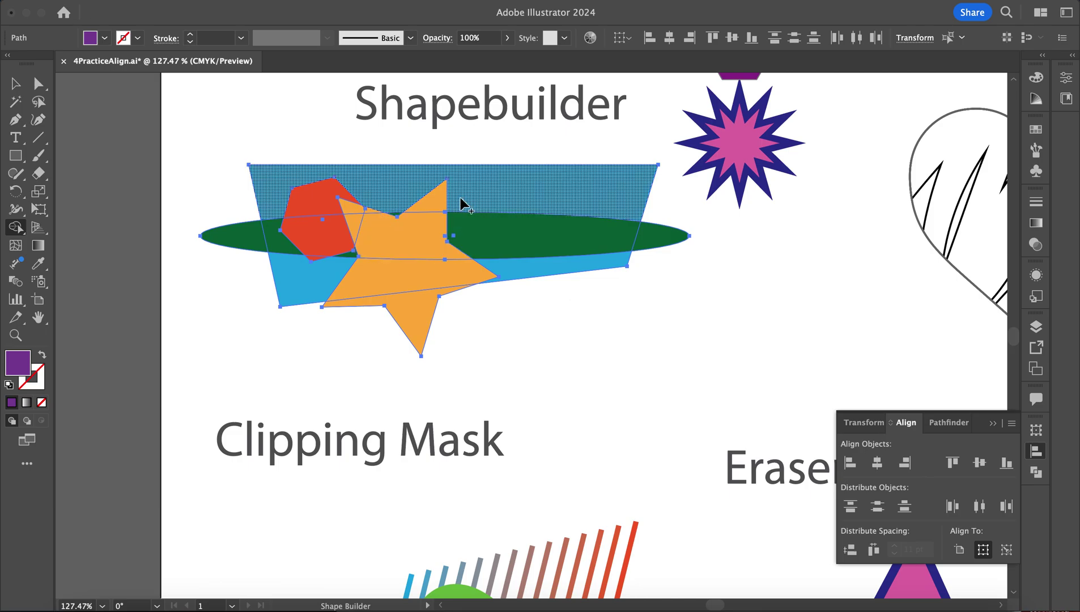
{"action": "left_click_drag", "start_coordinate": [464, 204], "coordinate": [435, 201]}
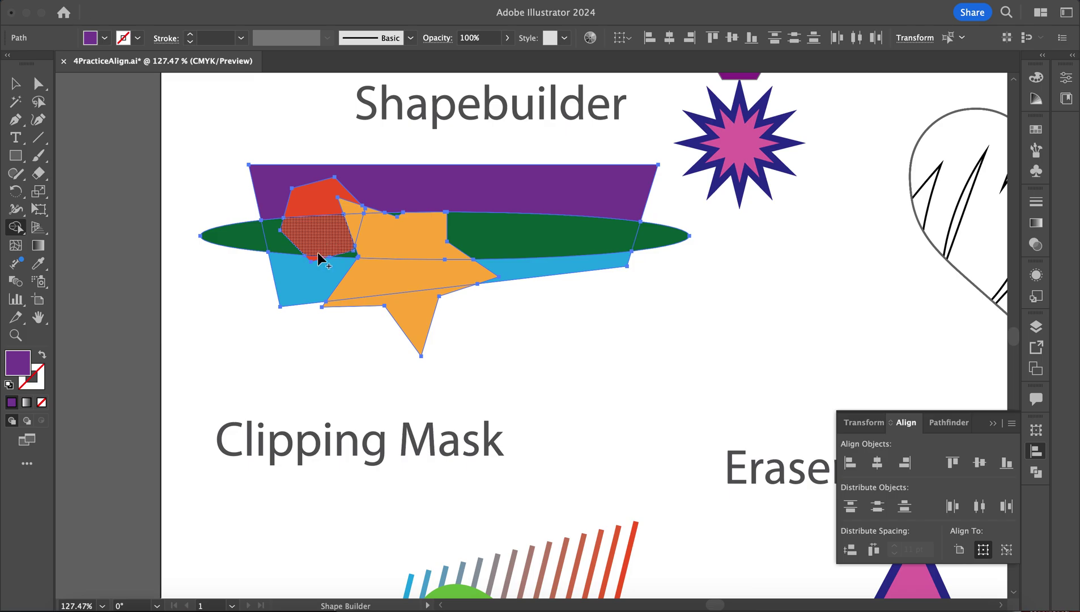
{"action": "left_click_drag", "start_coordinate": [317, 266], "coordinate": [311, 231]}
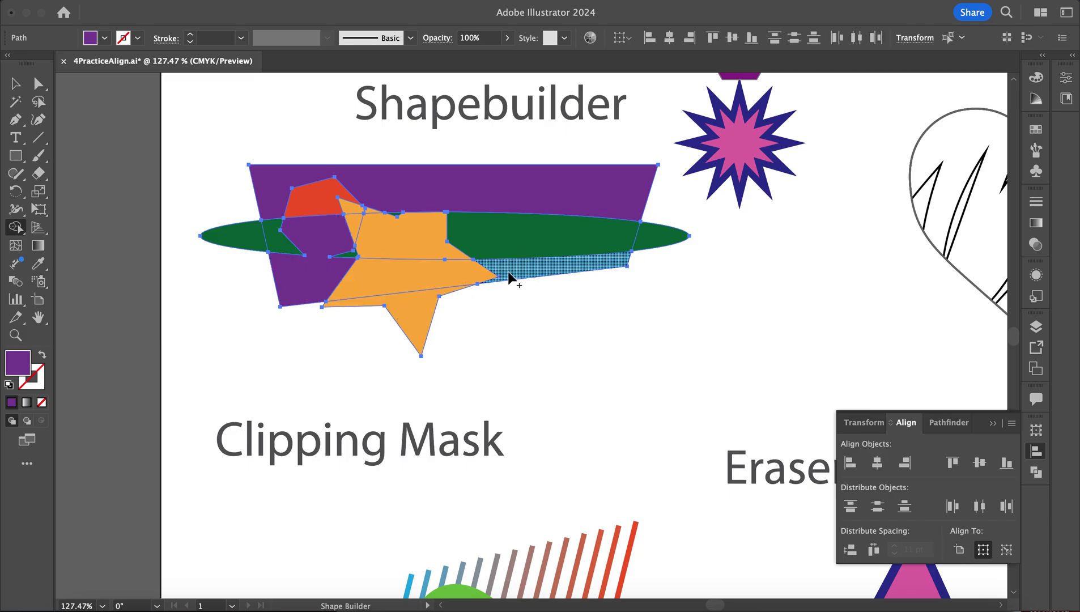
{"action": "left_click_drag", "start_coordinate": [495, 281], "coordinate": [430, 257]}
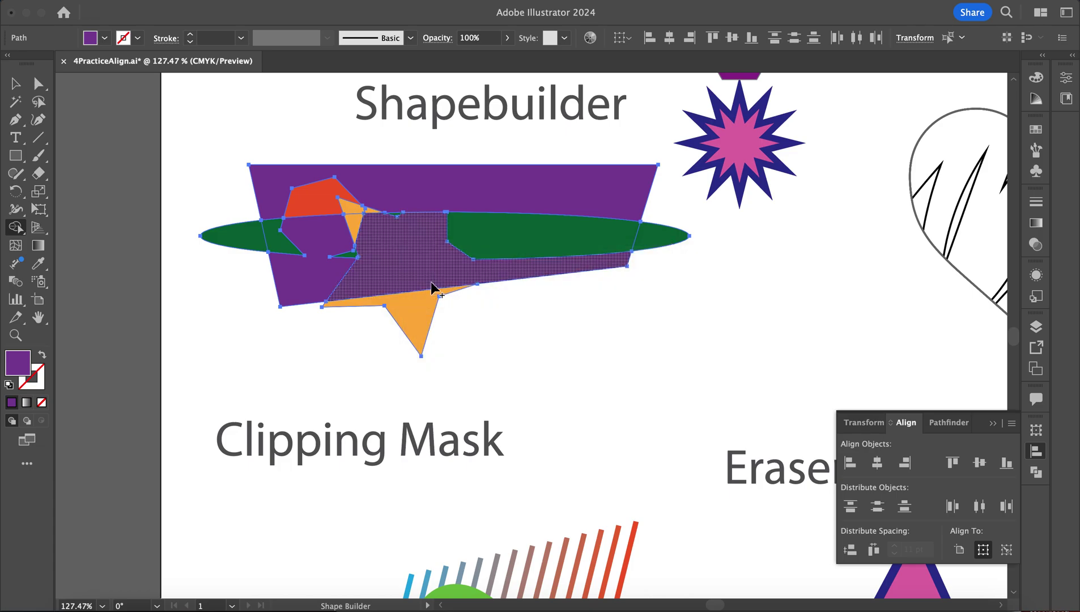
Cut out the red polygon, green and orange pieces as holes in the purple shape.
{"action": "left_click", "coordinate": [328, 207], "text": "alt"}
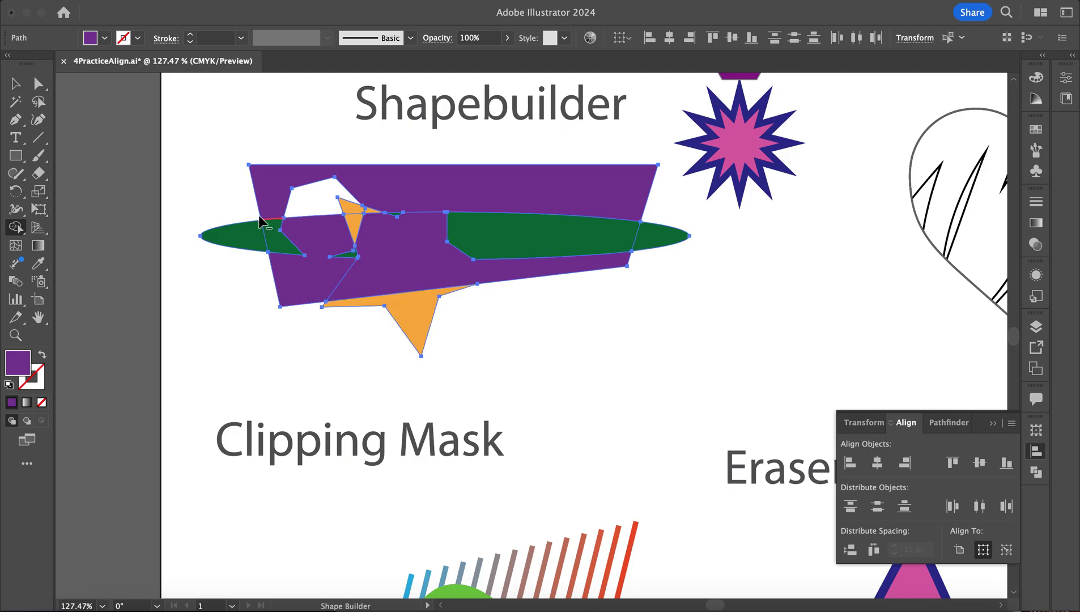
{"action": "left_click", "coordinate": [279, 237], "text": "alt"}
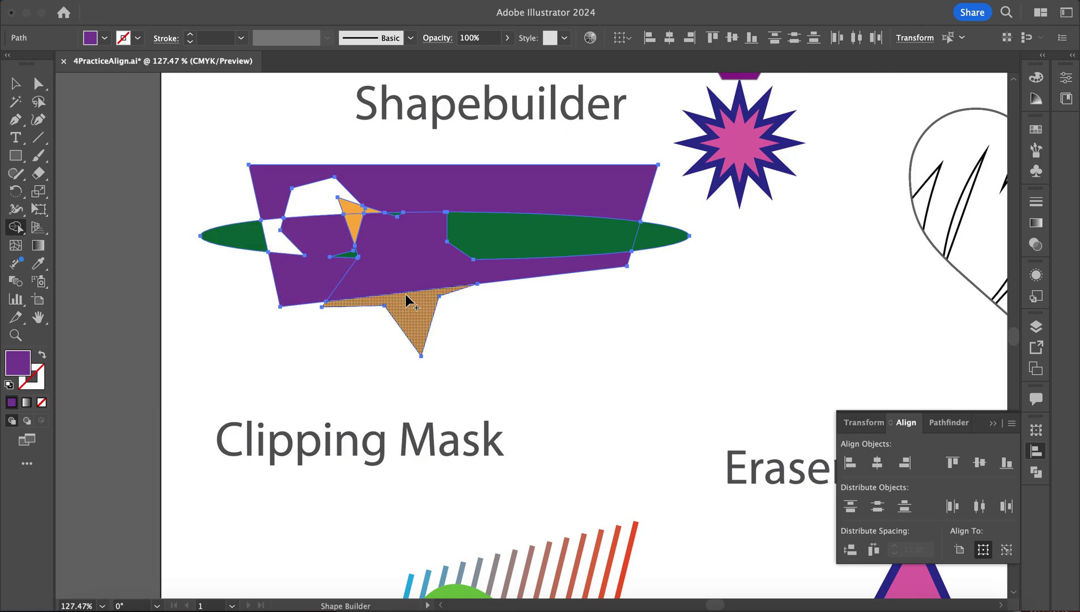
{"action": "left_click_drag", "start_coordinate": [415, 290], "coordinate": [417, 309]}
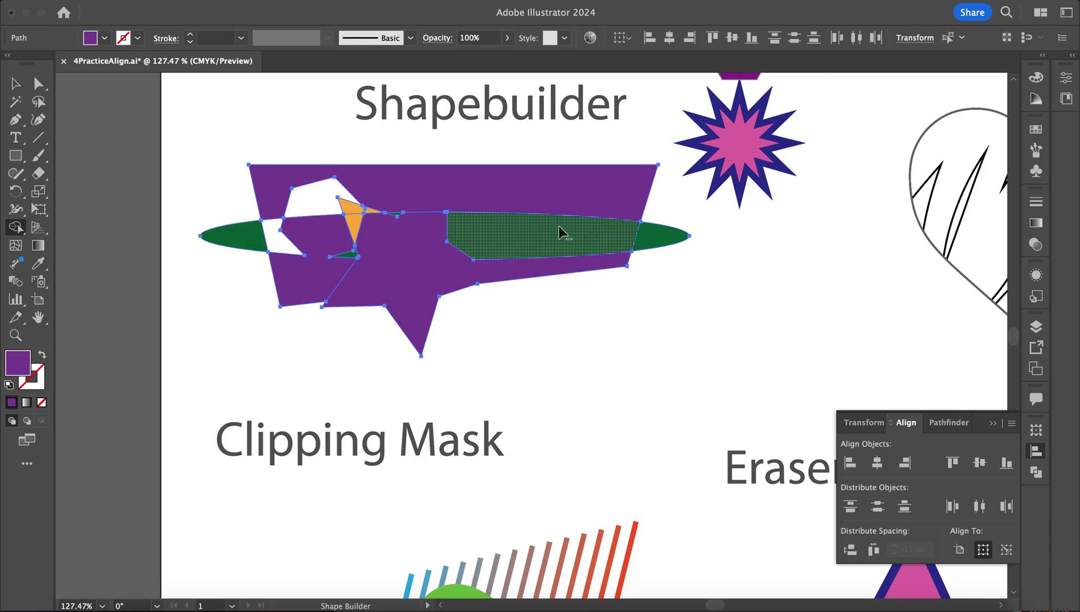
{"action": "left_click", "coordinate": [560, 231], "text": "alt"}
{"action": "left_click", "coordinate": [354, 227], "text": "alt"}
{"action": "key", "text": "v"}
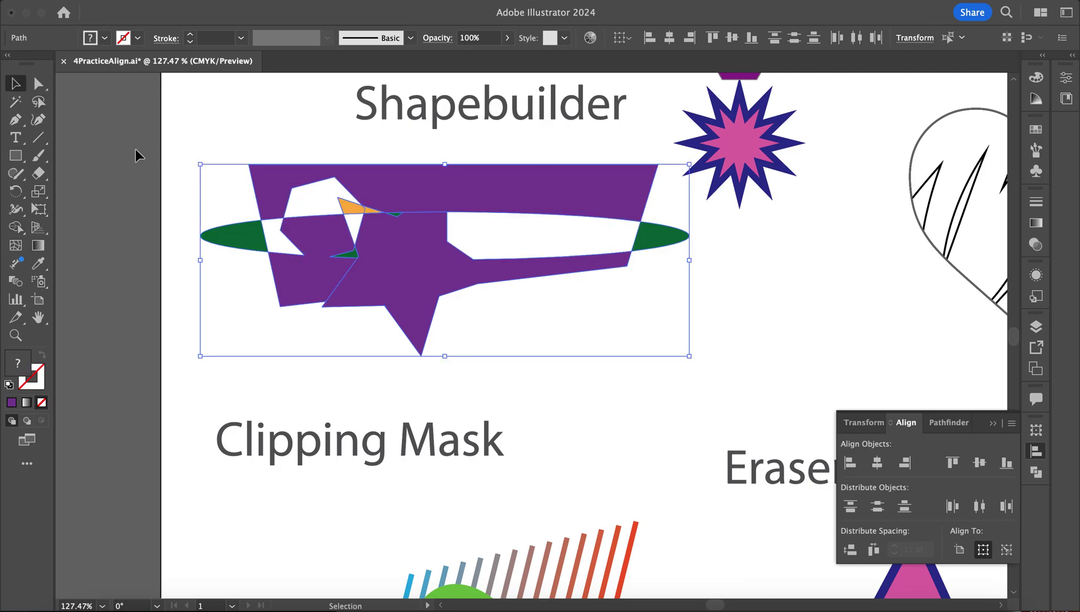
{"action": "scroll", "coordinate": [452, 276], "scroll_direction": "down", "scroll_amount": 5}
{"action": "scroll", "coordinate": [453, 244], "scroll_direction": "right", "scroll_amount": 5}
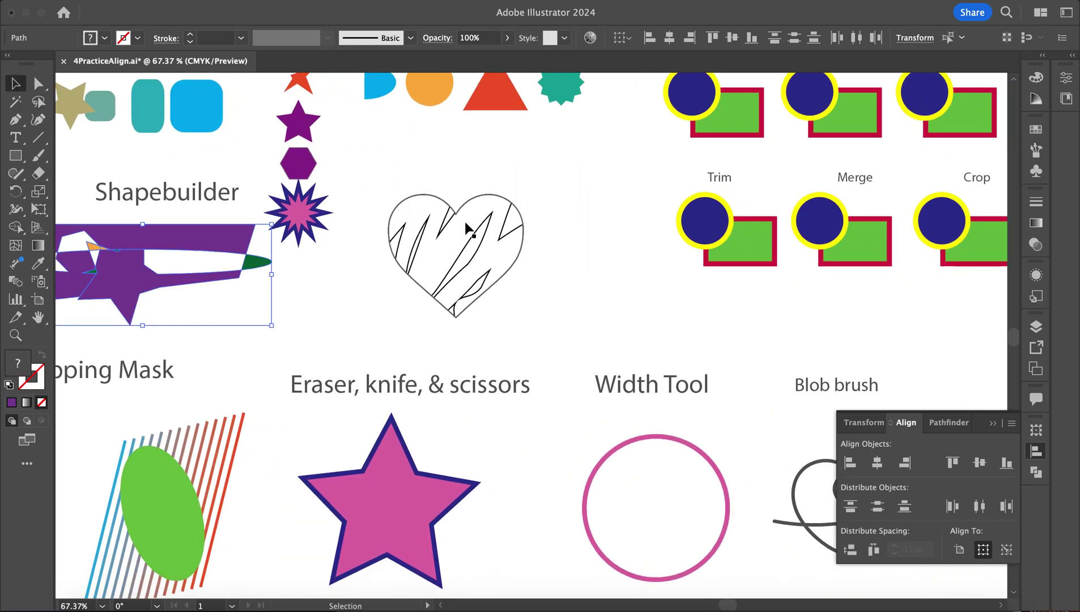
Select the hatched heart group and open the Color Picker for its stroke.
{"action": "left_click", "coordinate": [457, 211]}
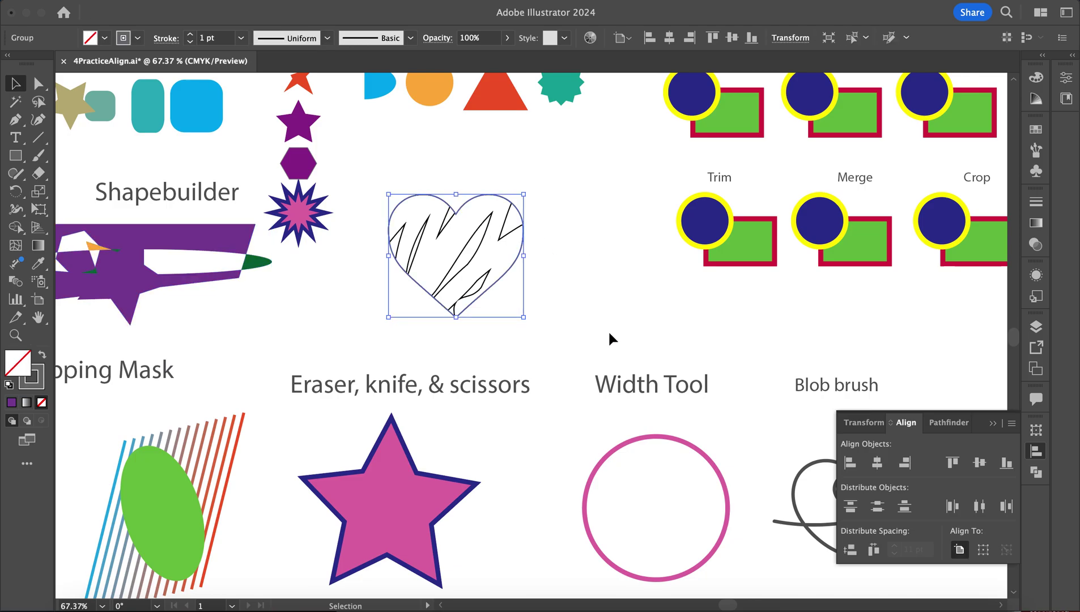
{"action": "left_click", "coordinate": [623, 315]}
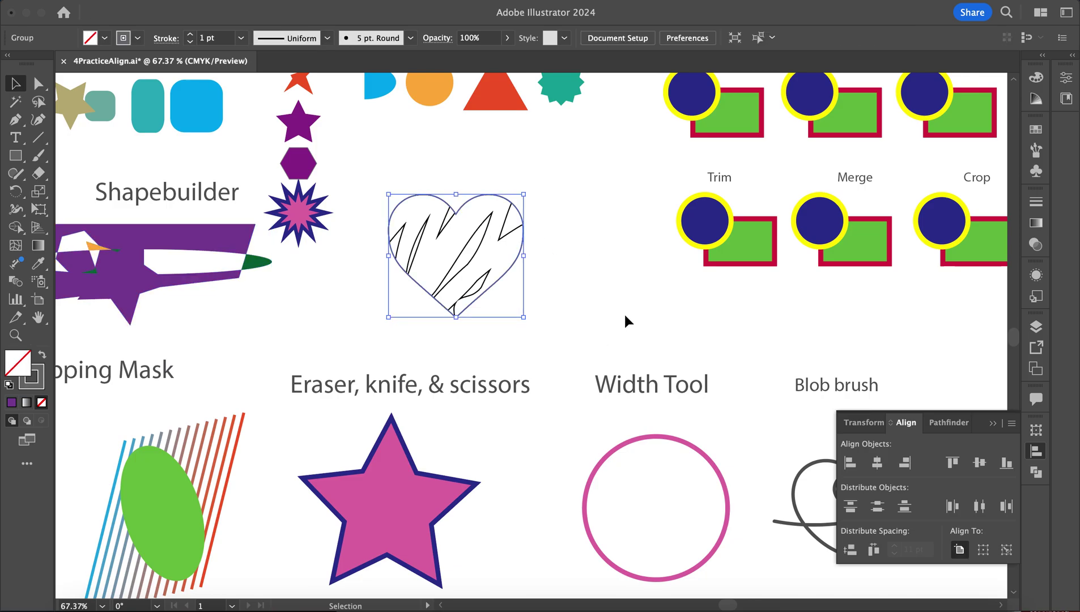
{"action": "left_click", "coordinate": [481, 196]}
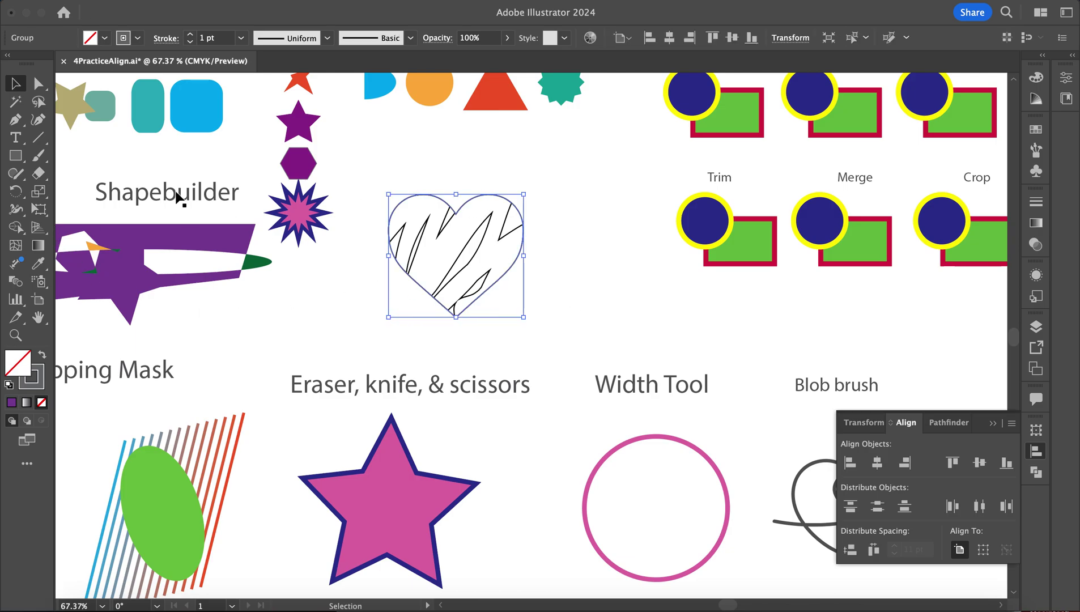
{"action": "double_click", "coordinate": [39, 376]}
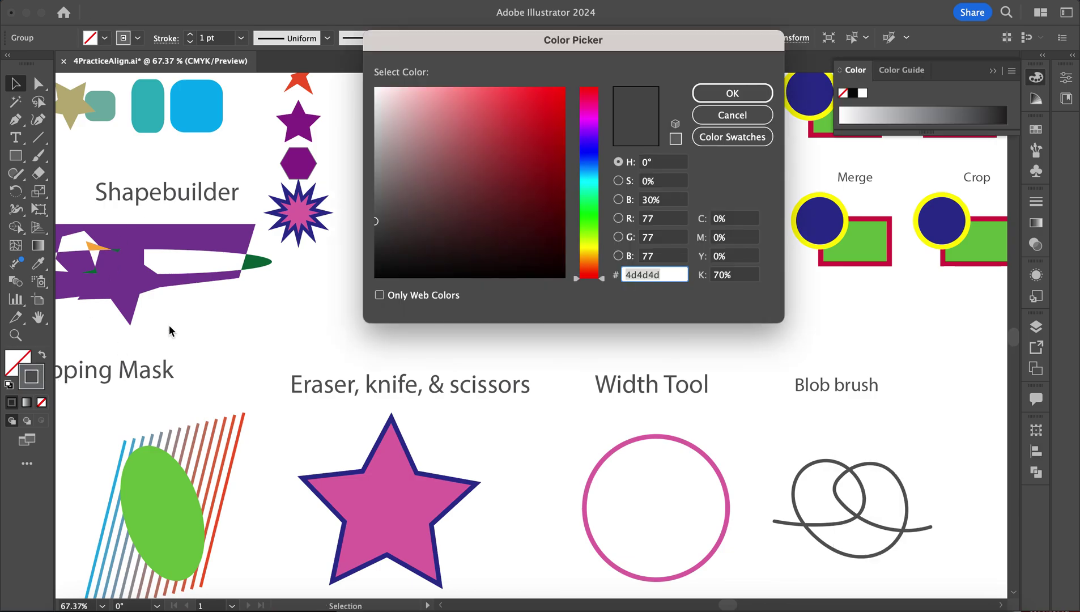
Give the heart's outline a 5 pt stroke in the CMYK Red swatch.
{"action": "left_click_drag", "start_coordinate": [560, 95], "coordinate": [591, 75]}
{"action": "left_click", "coordinate": [717, 90]}
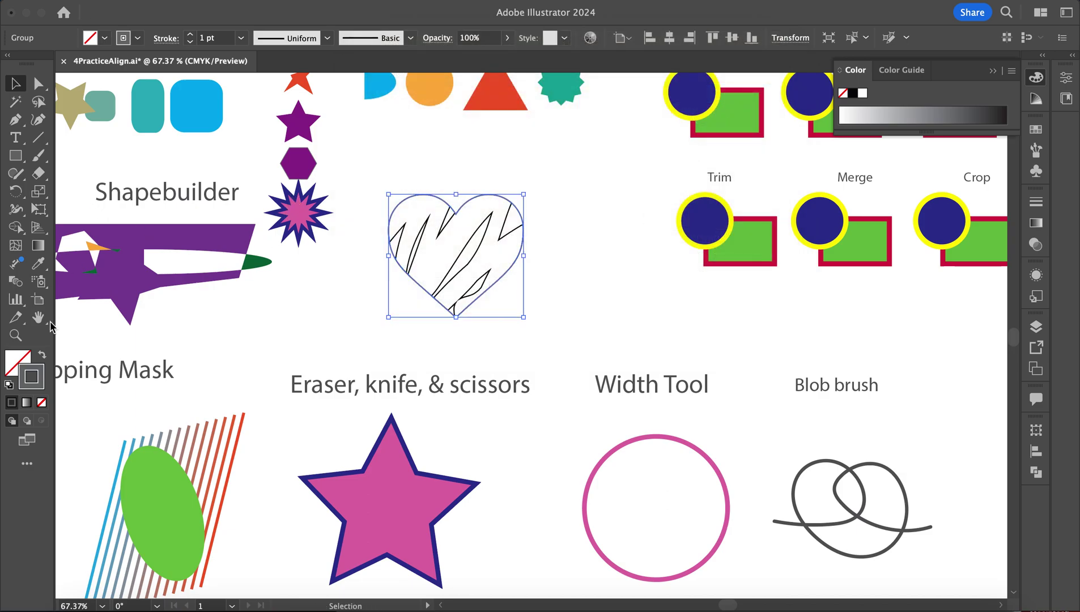
{"action": "left_click", "coordinate": [1037, 129]}
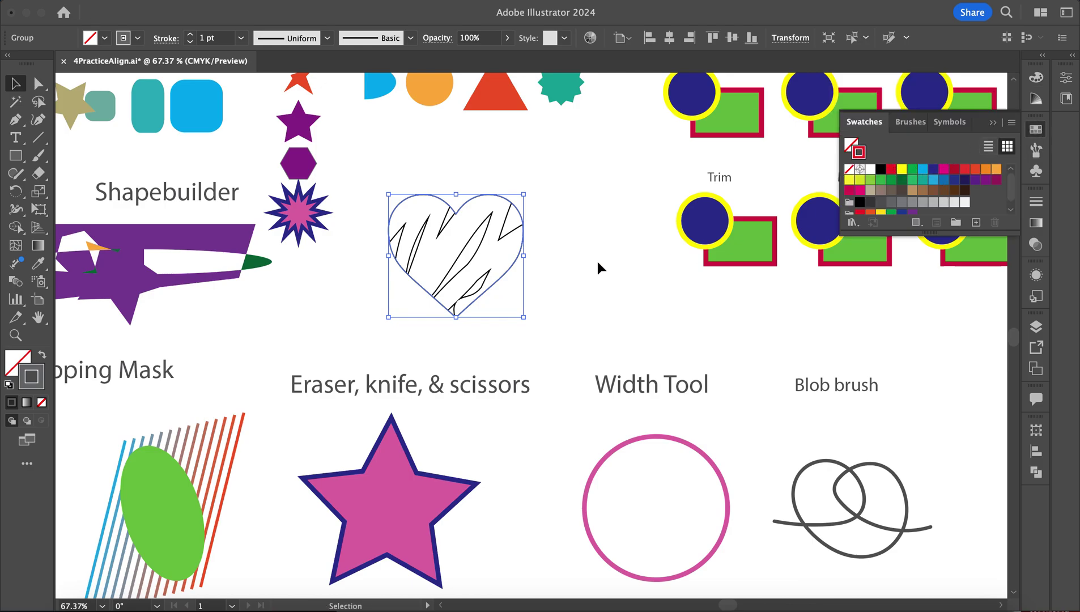
{"action": "left_click", "coordinate": [191, 34]}
{"action": "left_click", "coordinate": [191, 35]}
{"action": "left_click", "coordinate": [191, 35]}
{"action": "left_click", "coordinate": [191, 34]}
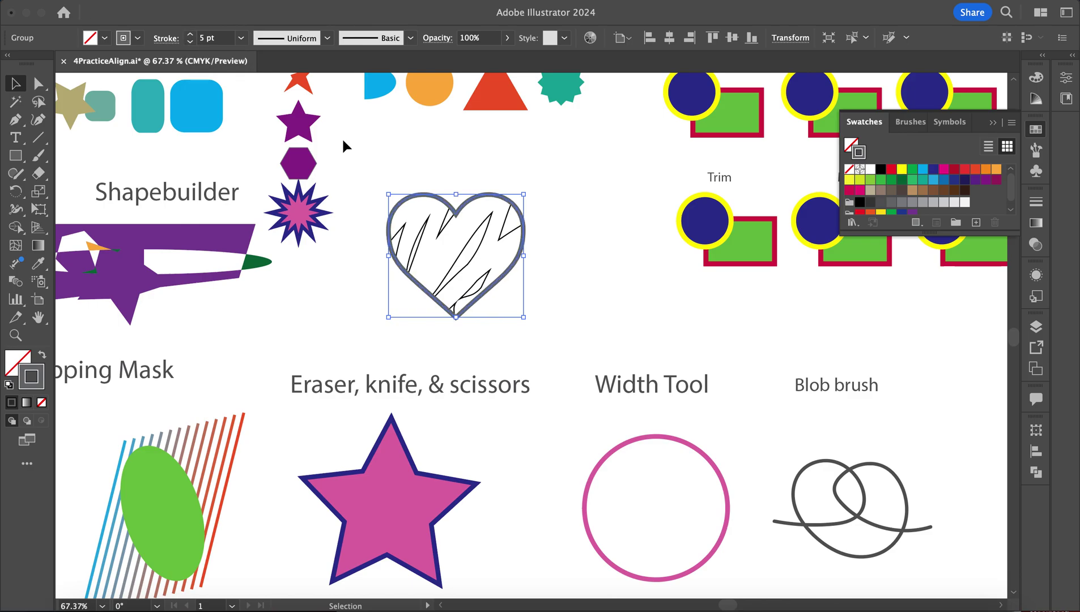
{"action": "left_click", "coordinate": [892, 169]}
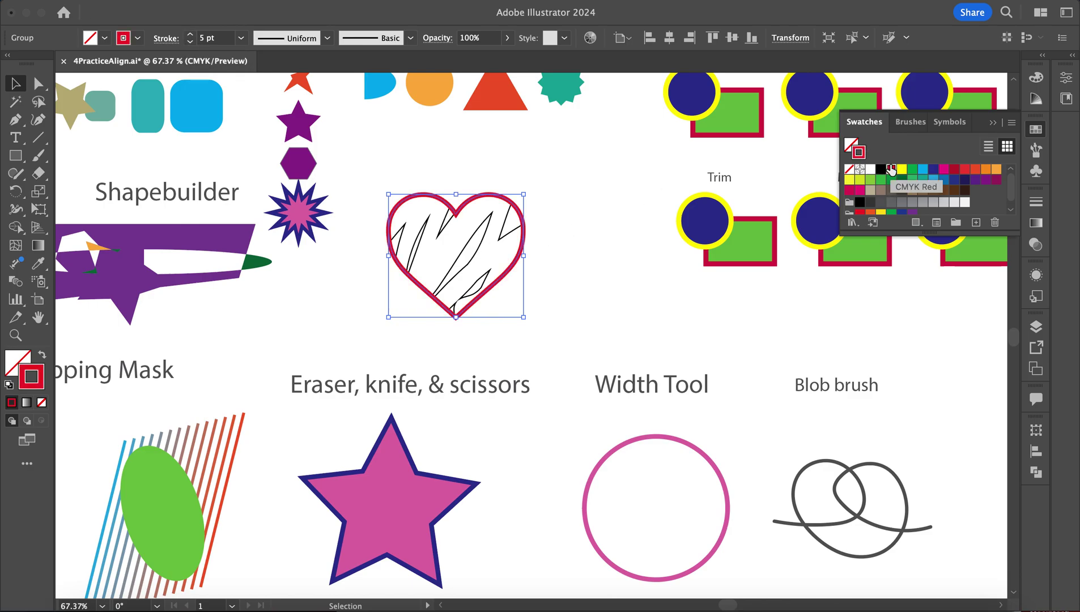
{"action": "left_click", "coordinate": [621, 289]}
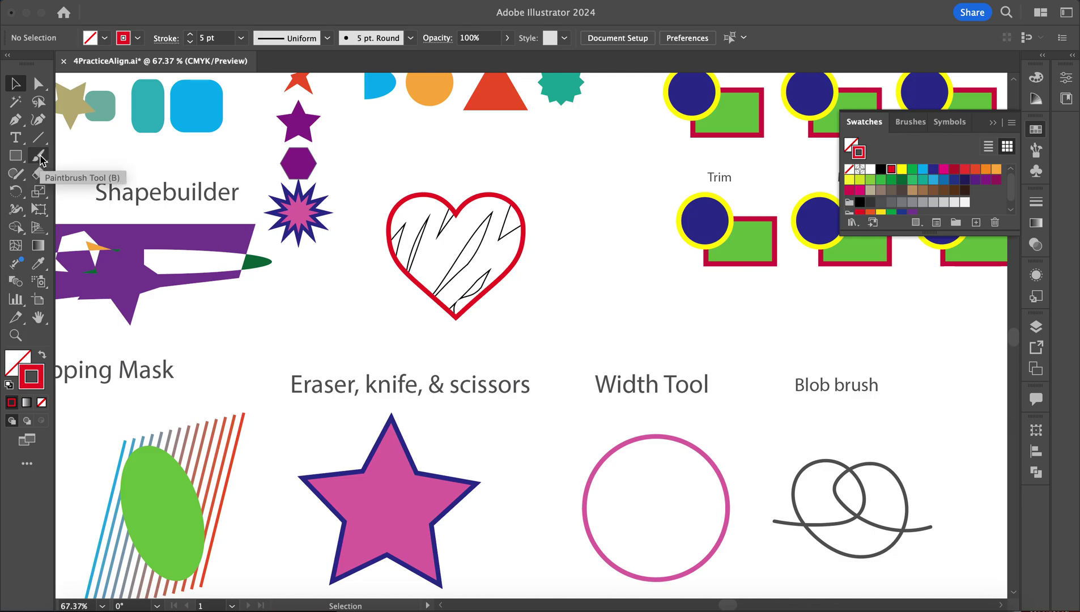
Set the Blob Brush color to blue and paint a thick zigzag across the heart.
{"action": "left_click_drag", "start_coordinate": [40, 161], "coordinate": [98, 180]}
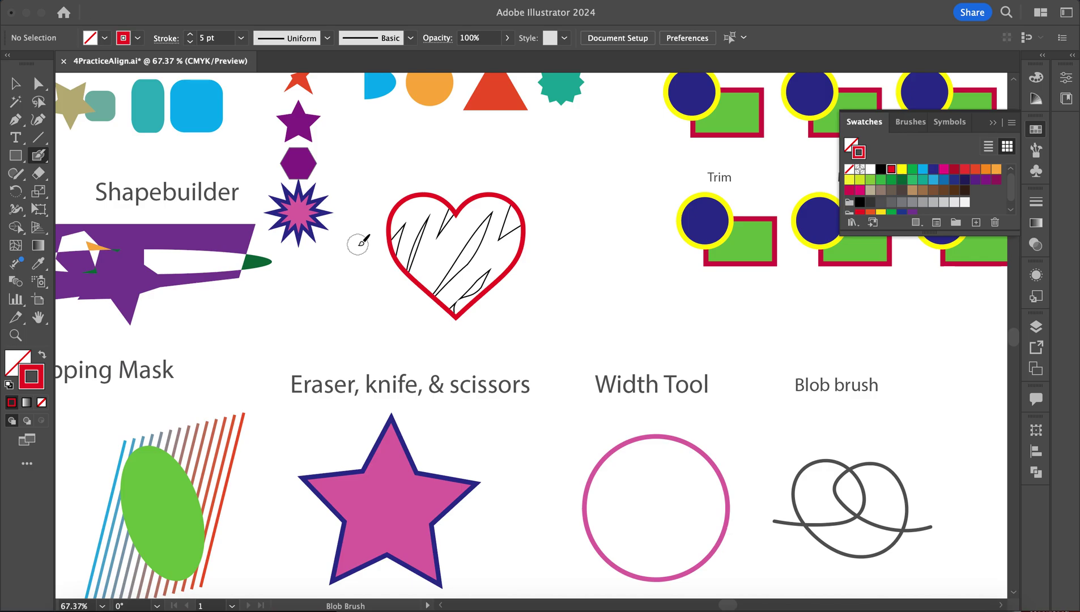
{"action": "double_click", "coordinate": [38, 388]}
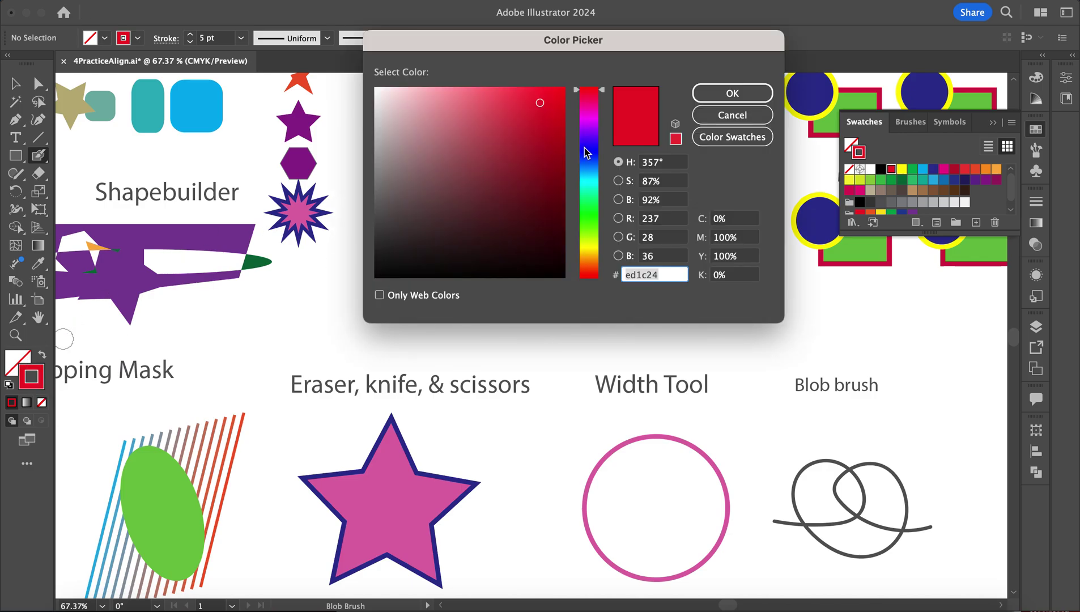
{"action": "left_click", "coordinate": [588, 148]}
{"action": "left_click", "coordinate": [732, 93]}
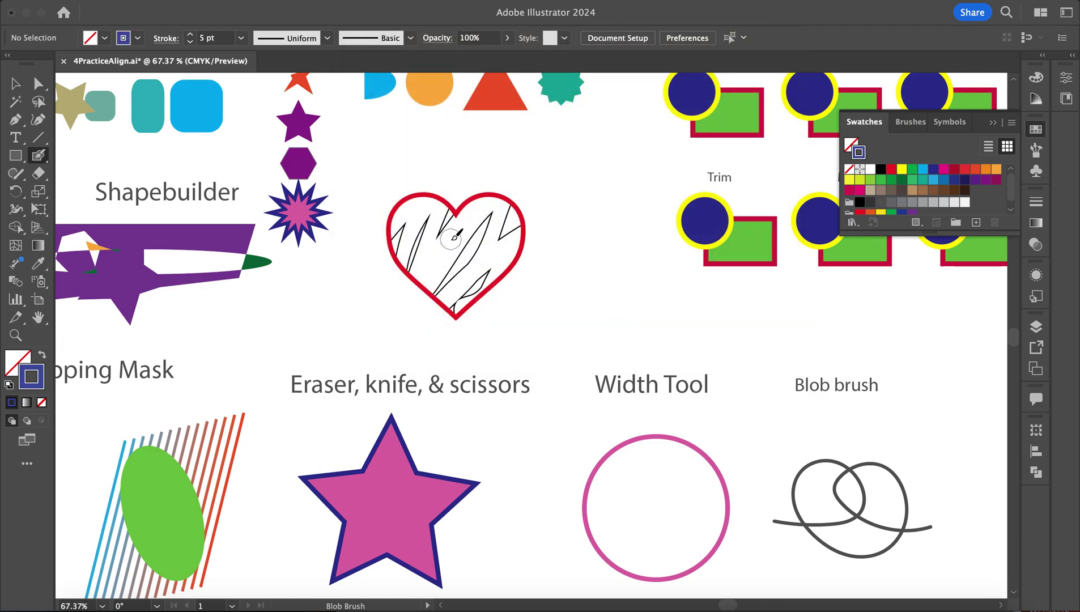
{"action": "mouse_move", "coordinate": [372, 242]}
{"action": "left_mouse_down"}
{"action": "mouse_move", "coordinate": [435, 176]}
{"action": "mouse_move", "coordinate": [394, 287]}
{"action": "mouse_move", "coordinate": [465, 173]}
{"action": "mouse_move", "coordinate": [428, 242]}
{"action": "mouse_move", "coordinate": [419, 290]}
{"action": "mouse_move", "coordinate": [483, 186]}
{"action": "mouse_move", "coordinate": [420, 293]}
{"action": "mouse_move", "coordinate": [430, 289]}
{"action": "mouse_move", "coordinate": [520, 165]}
{"action": "mouse_move", "coordinate": [491, 206]}
{"action": "mouse_move", "coordinate": [506, 199]}
{"action": "mouse_move", "coordinate": [476, 283]}
{"action": "mouse_move", "coordinate": [450, 320]}
{"action": "mouse_move", "coordinate": [542, 146]}
{"action": "mouse_move", "coordinate": [420, 350]}
{"action": "mouse_move", "coordinate": [569, 224]}
{"action": "mouse_move", "coordinate": [487, 267]}
{"action": "left_mouse_up"}
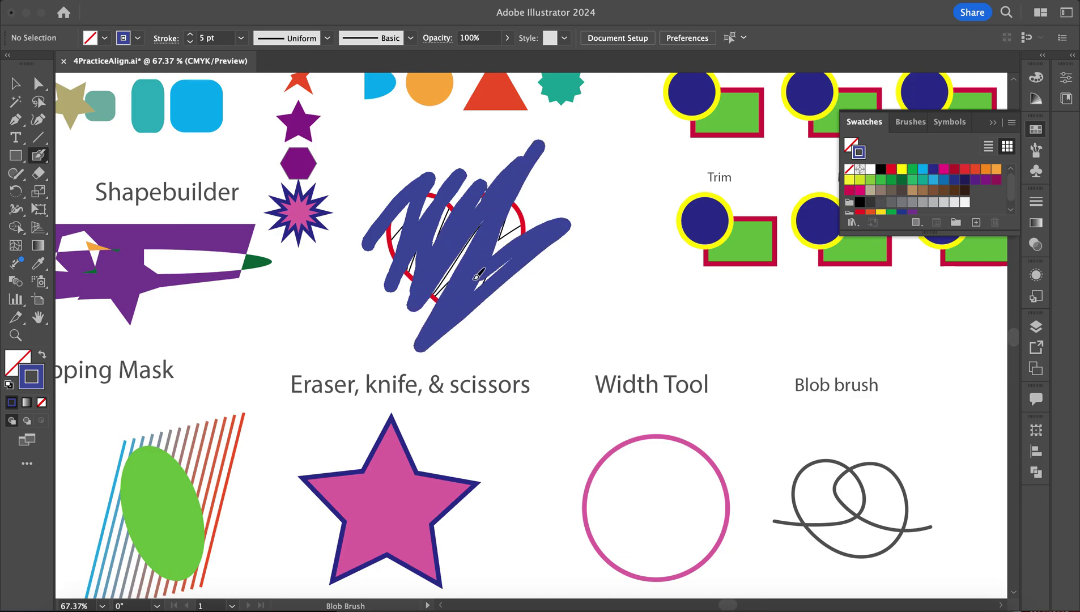
Select the scribble with the heart outline and delete five stray scribble pieces outside the heart.
{"action": "key", "text": "v"}
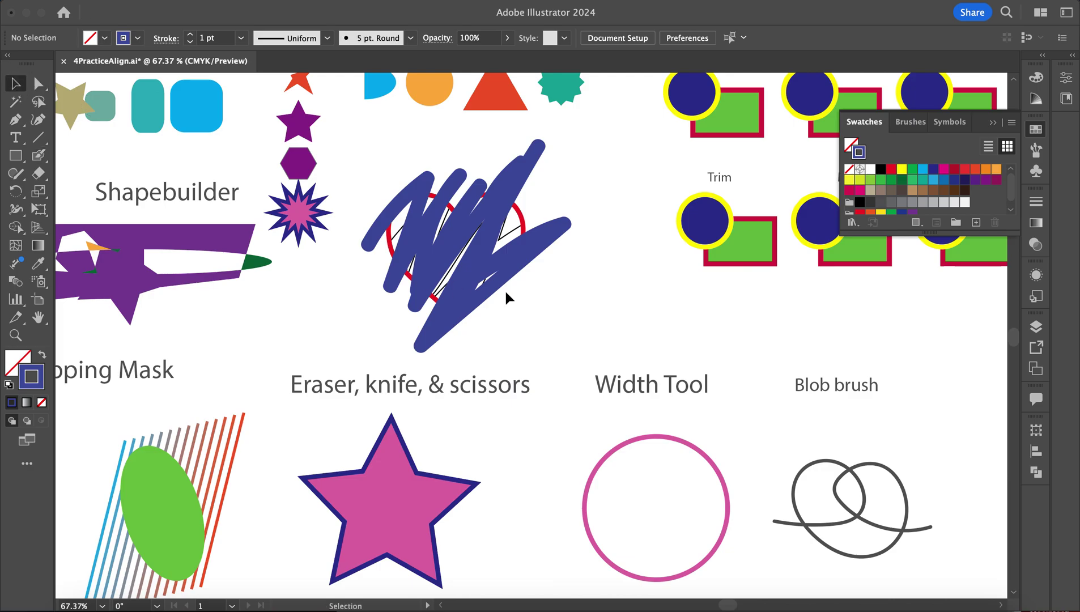
{"action": "left_click", "coordinate": [487, 255]}
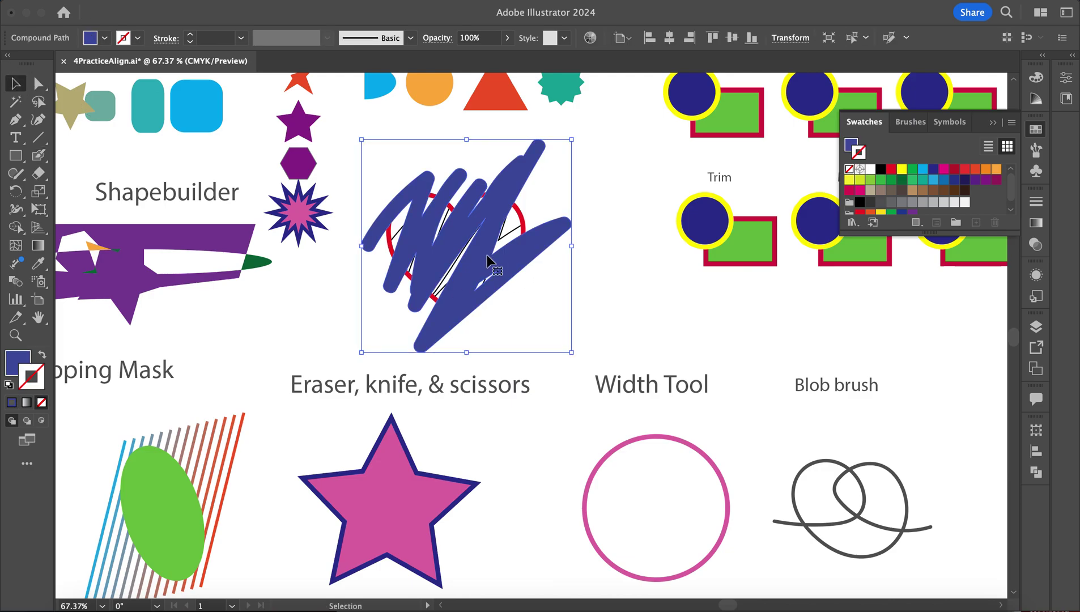
{"action": "left_click", "coordinate": [519, 215], "text": "shift"}
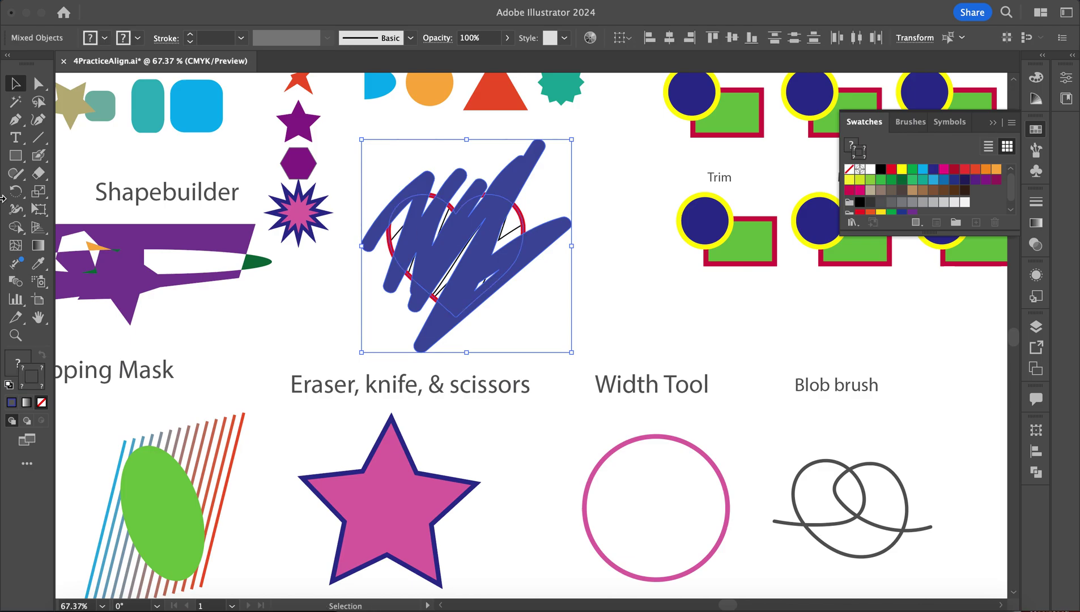
{"action": "left_click", "coordinate": [16, 227]}
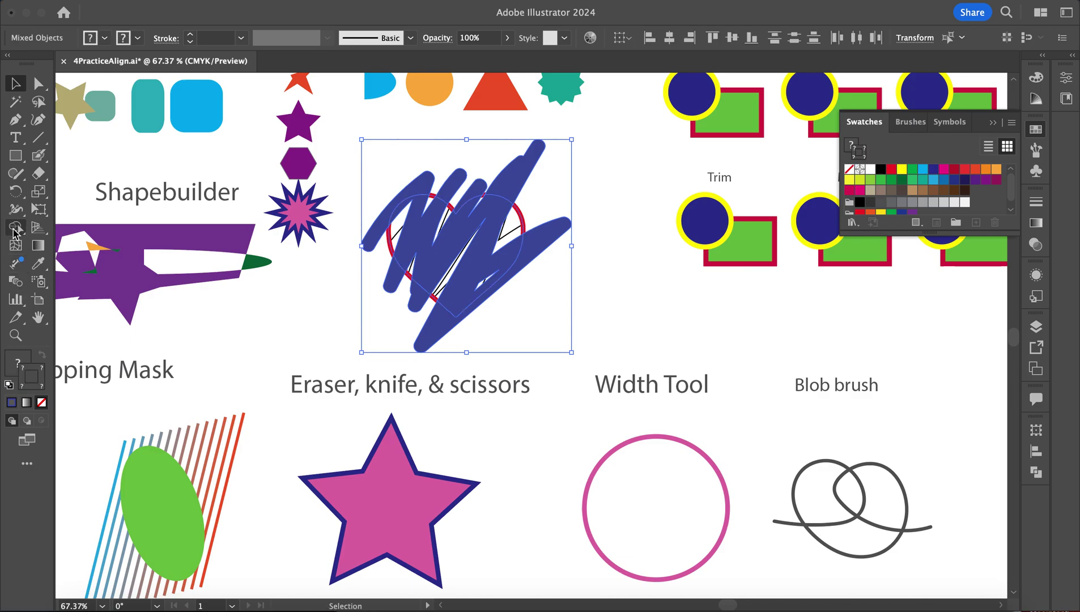
{"action": "left_click", "coordinate": [417, 193], "text": "alt"}
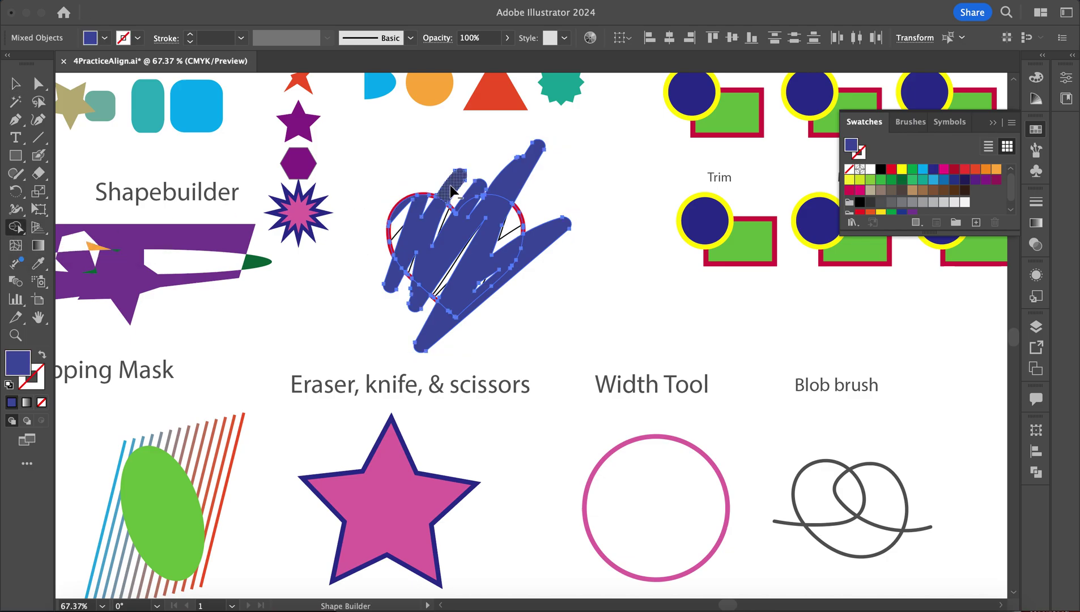
{"action": "left_click", "coordinate": [481, 190], "text": "alt"}
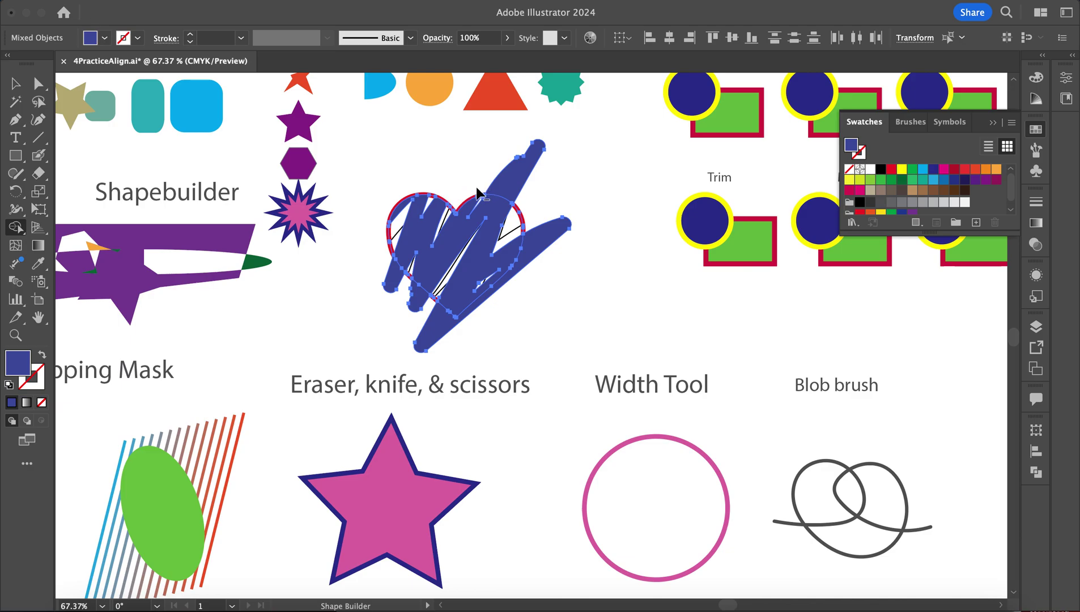
{"action": "left_click", "coordinate": [512, 177], "text": "alt"}
{"action": "left_click", "coordinate": [550, 238], "text": "alt"}
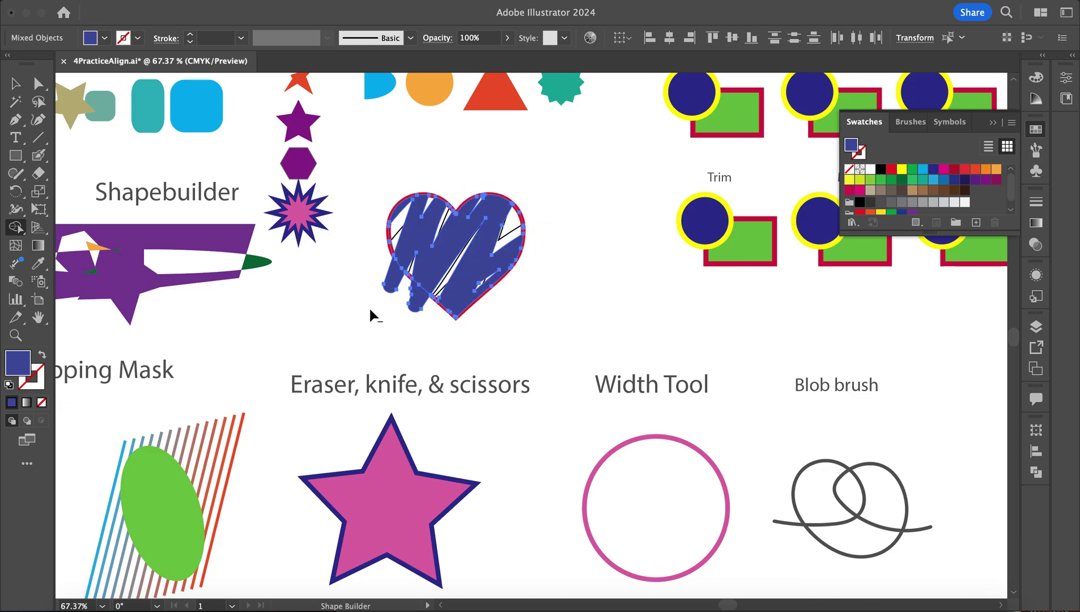
{"action": "left_click", "coordinate": [416, 302], "text": "alt"}
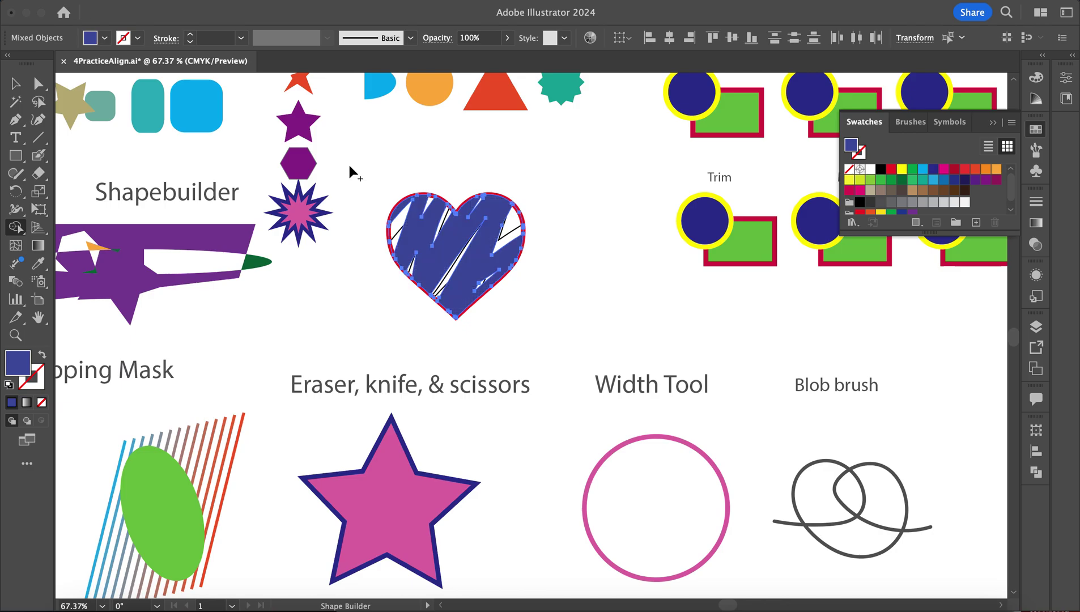
Reselect the heart with the Selection tool and bring up its context menu.
{"action": "left_click", "coordinate": [16, 83]}
{"action": "left_click", "coordinate": [523, 237]}
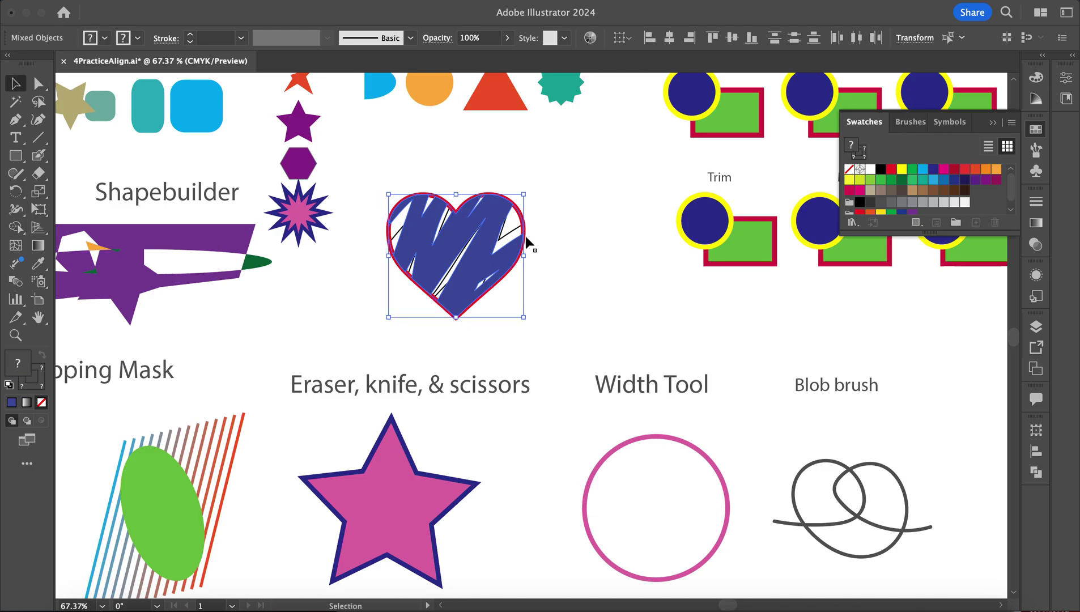
{"action": "left_click", "coordinate": [565, 250]}
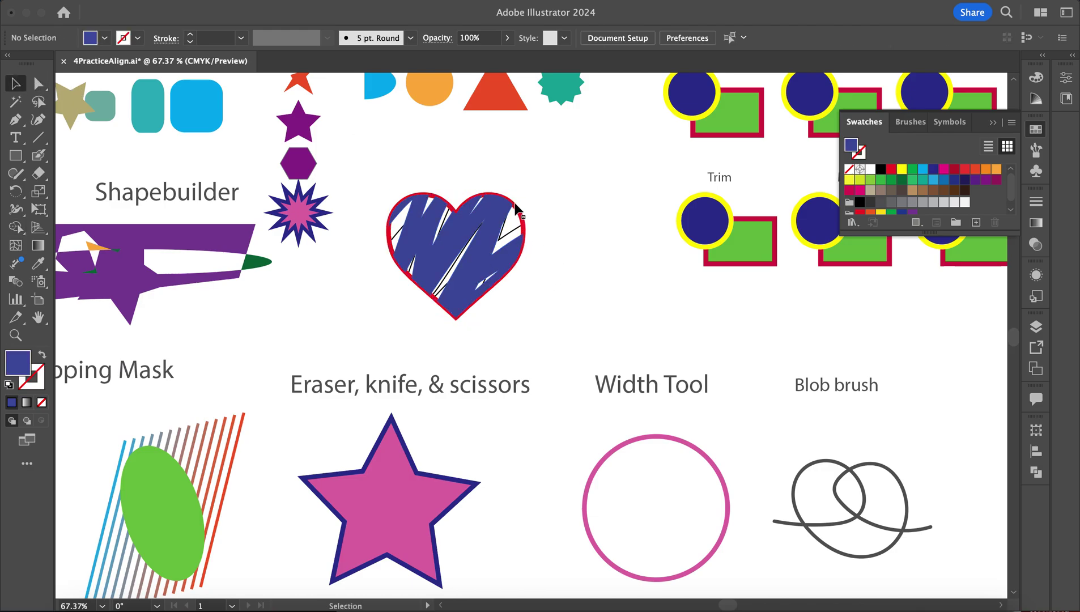
{"action": "left_click", "coordinate": [527, 234]}
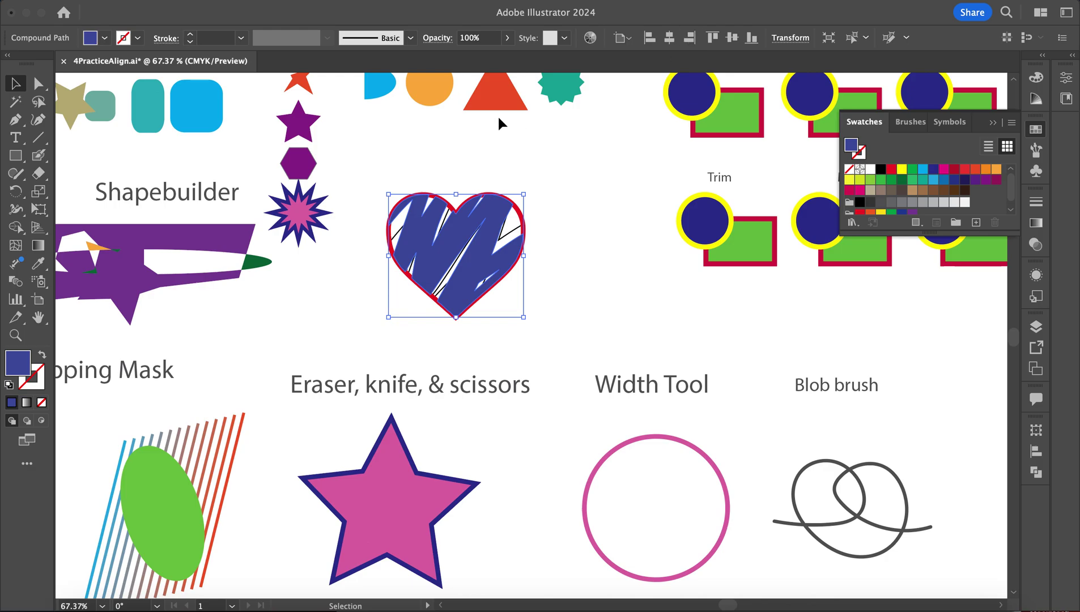
{"action": "right_click", "coordinate": [524, 227]}
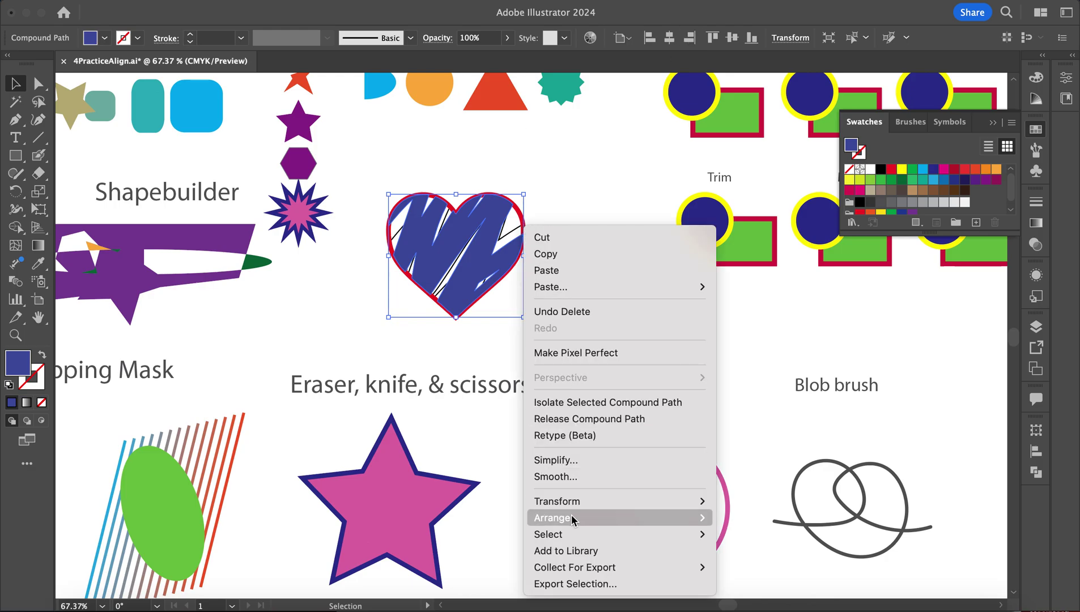
Bring the heart to the front with Arrange > Bring to Front.
{"action": "mouse_move", "coordinate": [573, 517]}
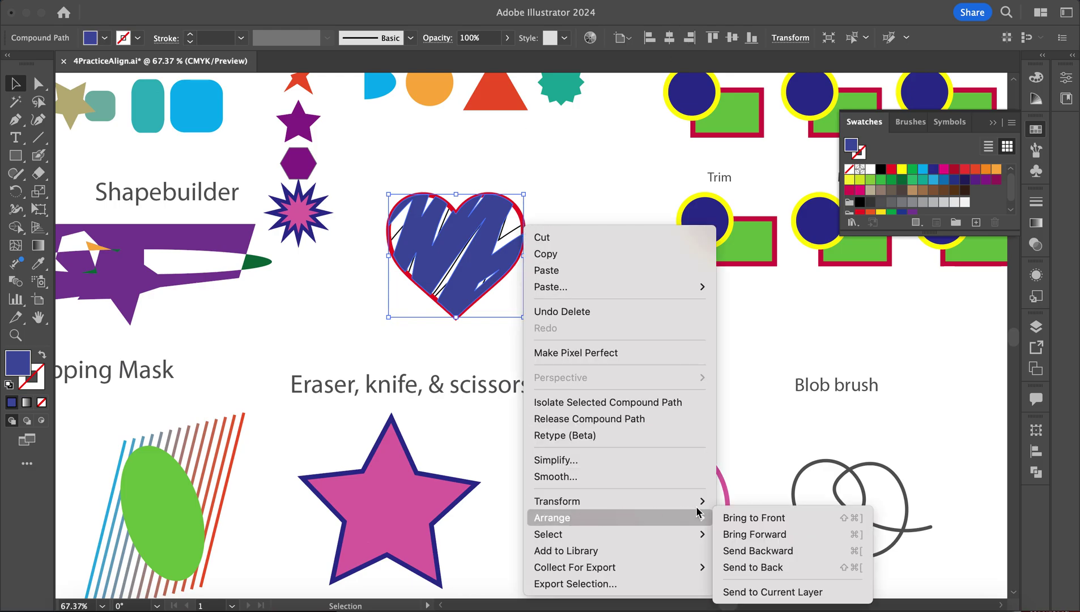
{"action": "left_click", "coordinate": [753, 518]}
{"action": "left_click", "coordinate": [695, 358]}
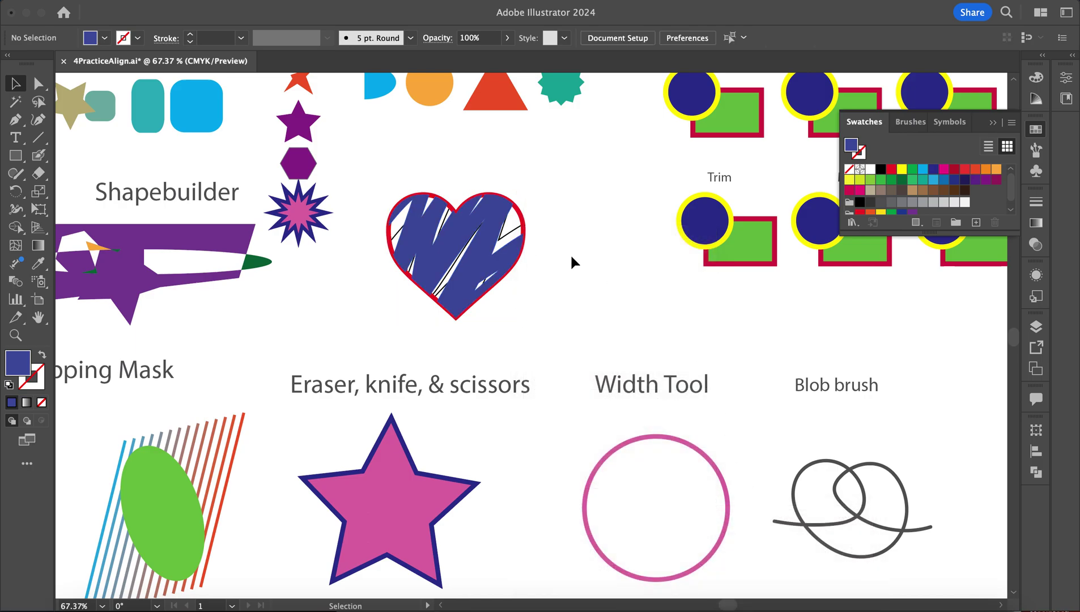
Send the blue heart scribbles to the back so the outline shows on top.
{"action": "left_click", "coordinate": [492, 241]}
{"action": "right_click", "coordinate": [491, 240]}
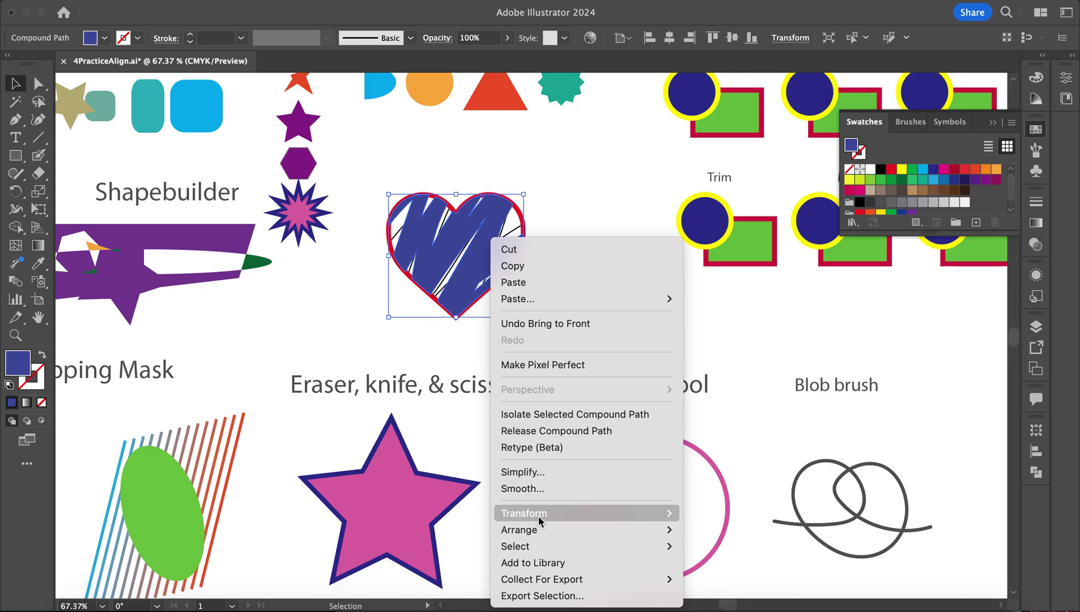
{"action": "mouse_move", "coordinate": [535, 530]}
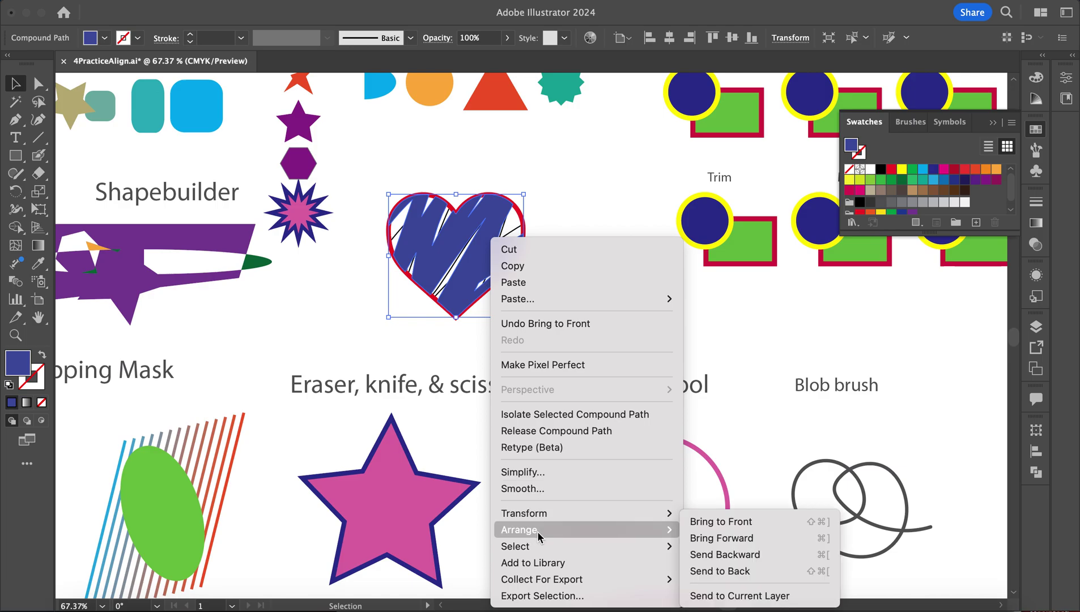
{"action": "left_click", "coordinate": [721, 570]}
{"action": "left_click", "coordinate": [622, 240]}
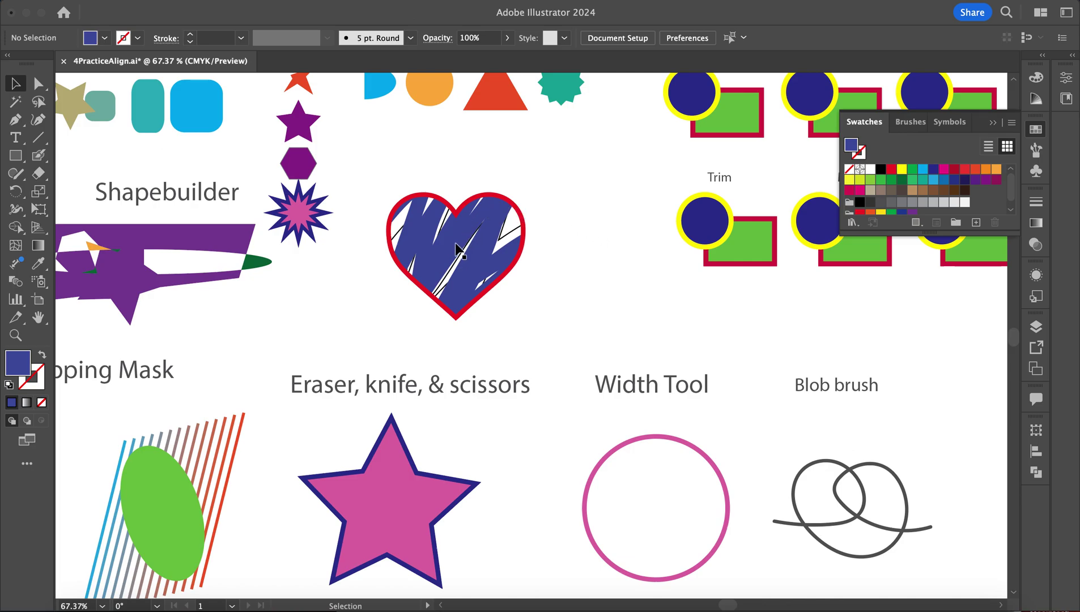
Scroll to the Pathfinder practice shapes and open Window > Pathfinder.
{"action": "scroll", "coordinate": [635, 231], "scroll_direction": "right", "scroll_amount": 10}
{"action": "scroll", "coordinate": [635, 232], "scroll_direction": "up", "scroll_amount": 3}
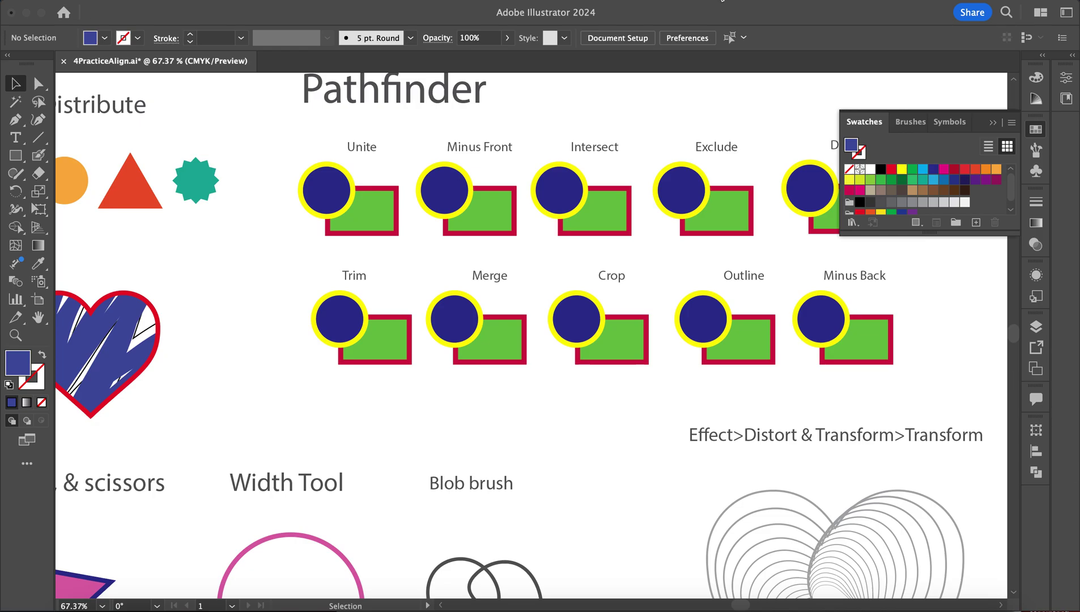
{"action": "left_click", "coordinate": [390, 1]}
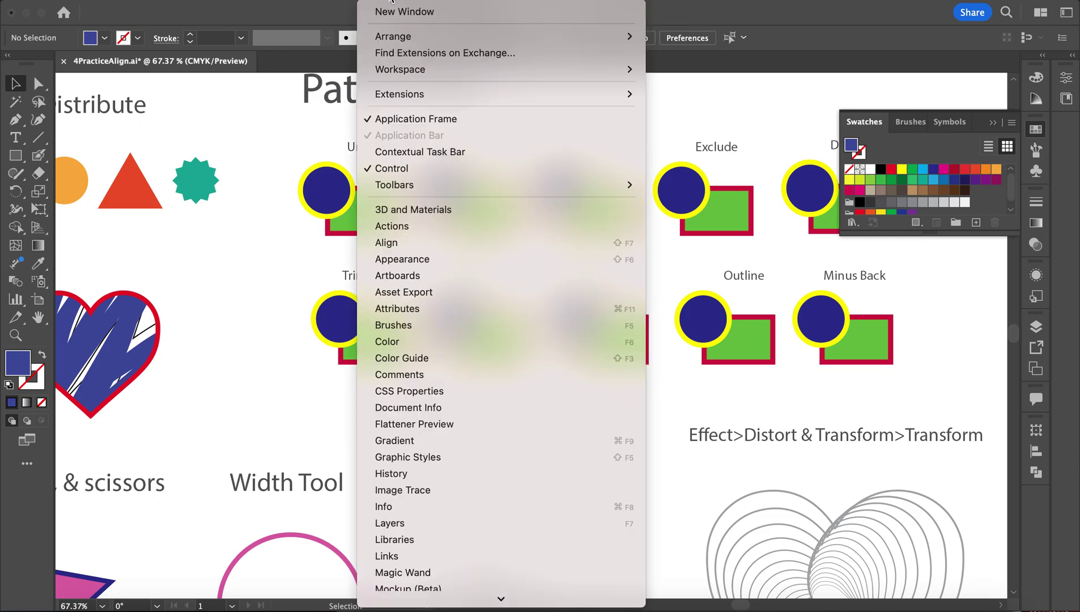
{"action": "scroll", "coordinate": [451, 535], "scroll_direction": "down", "scroll_amount": 5}
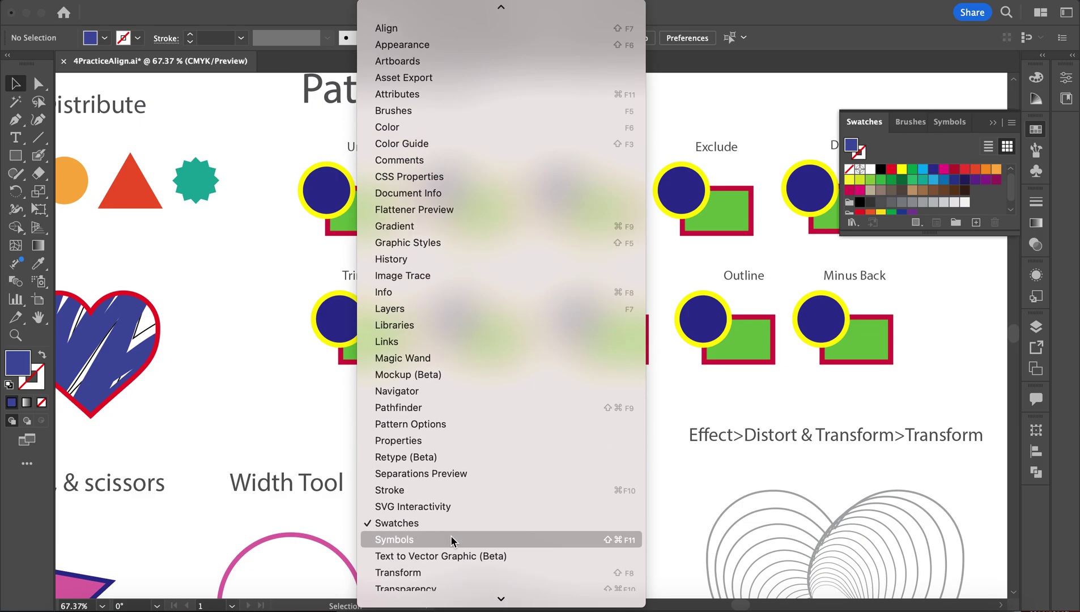
{"action": "left_click", "coordinate": [442, 406]}
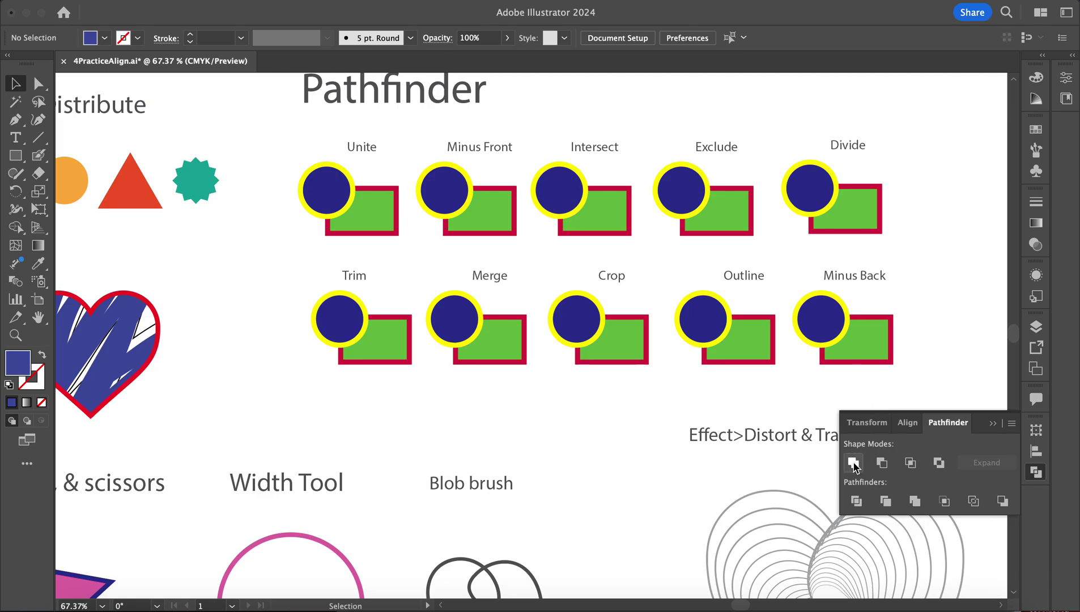
Combine the Unite pair with Unite and the Minus Front pair with Minus Front.
{"action": "left_click_drag", "start_coordinate": [293, 154], "coordinate": [383, 240]}
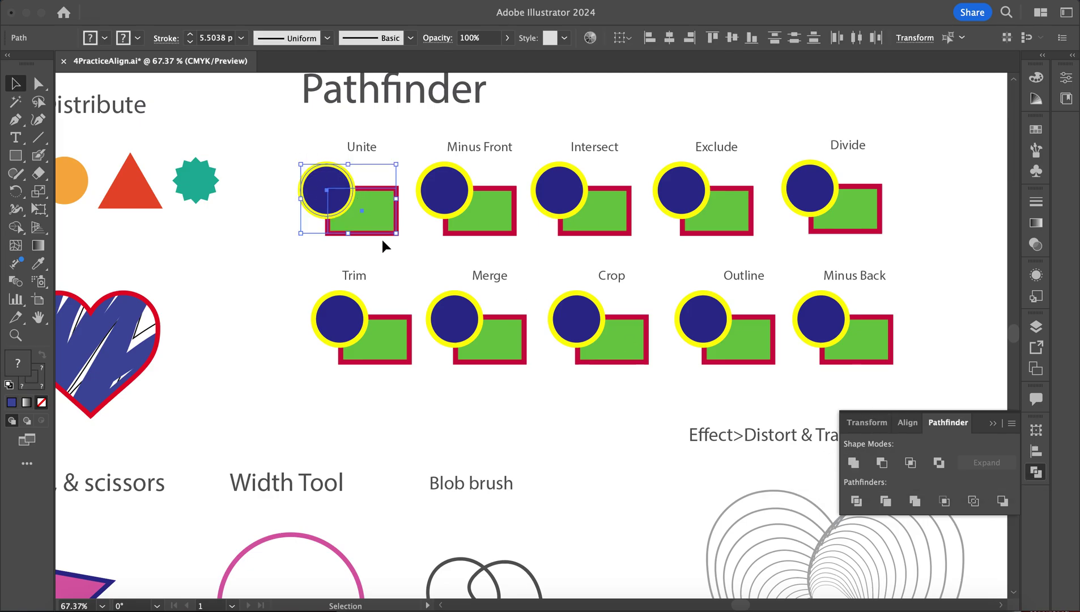
{"action": "left_click", "coordinate": [854, 464]}
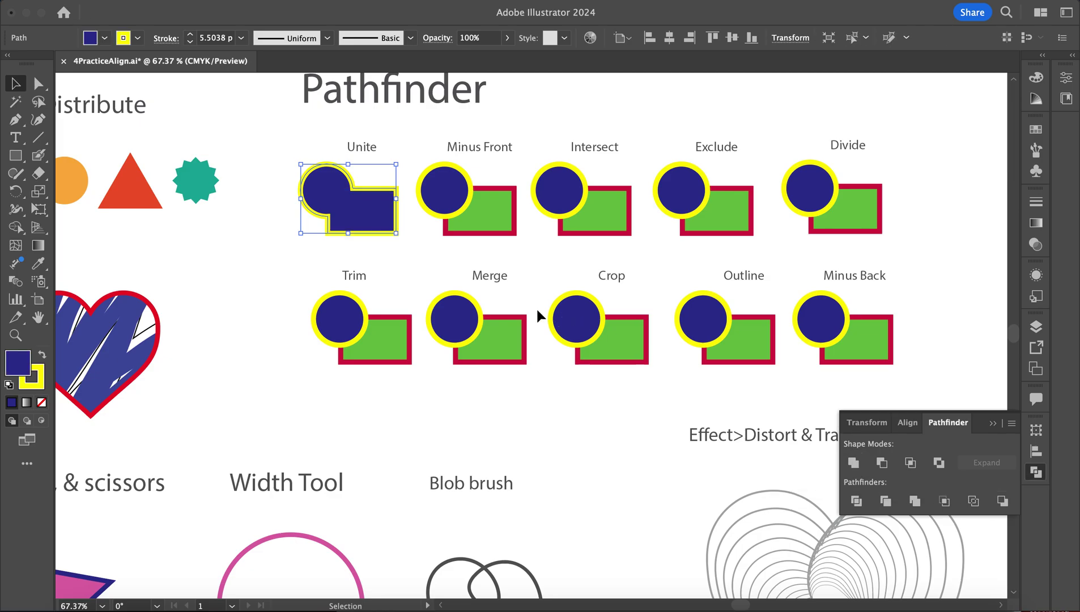
{"action": "left_click_drag", "start_coordinate": [507, 253], "coordinate": [416, 162]}
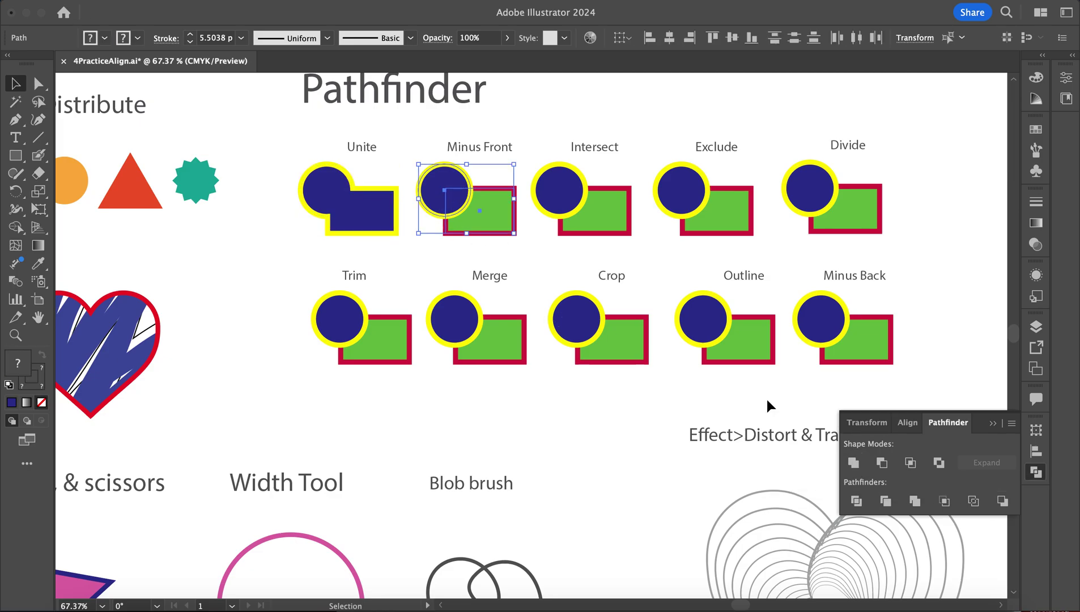
{"action": "left_click", "coordinate": [881, 464]}
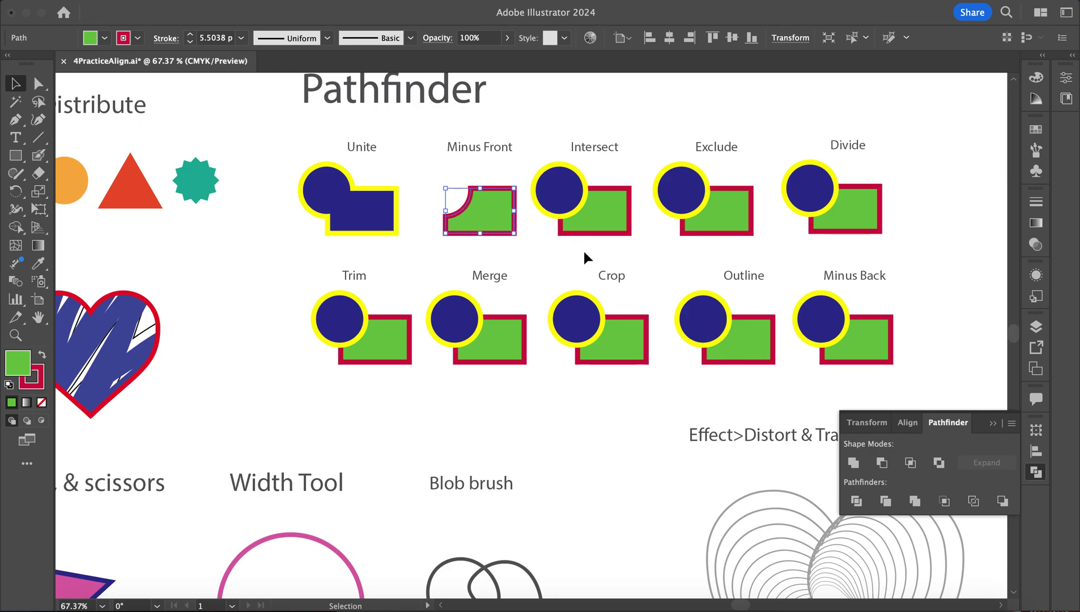
Apply Intersect and Exclude to their circle-rectangle pairs, then select the Divide pair.
{"action": "left_click_drag", "start_coordinate": [584, 249], "coordinate": [533, 173]}
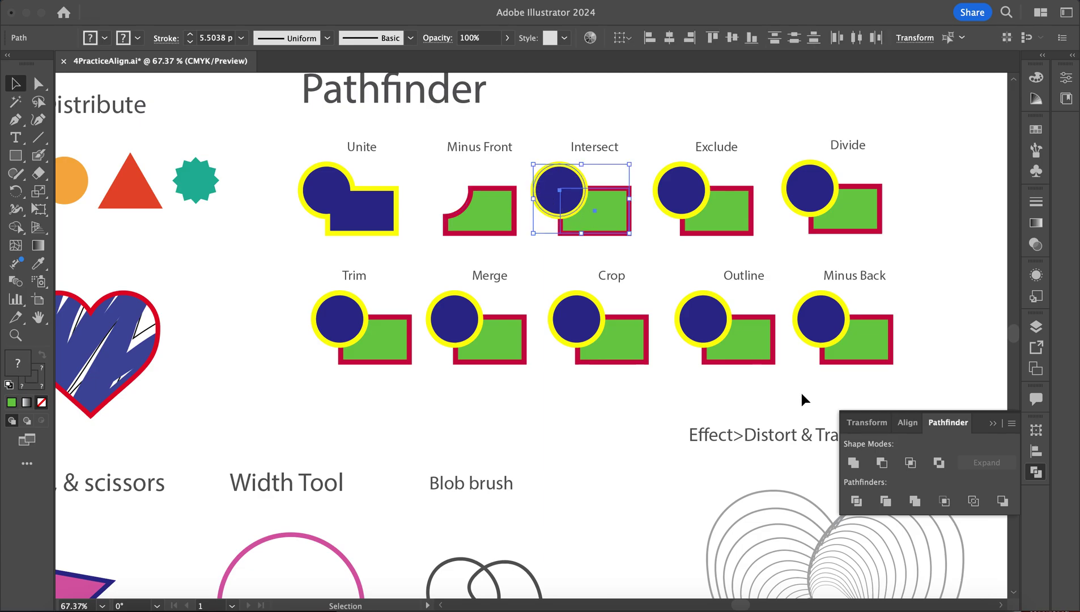
{"action": "left_click", "coordinate": [911, 463]}
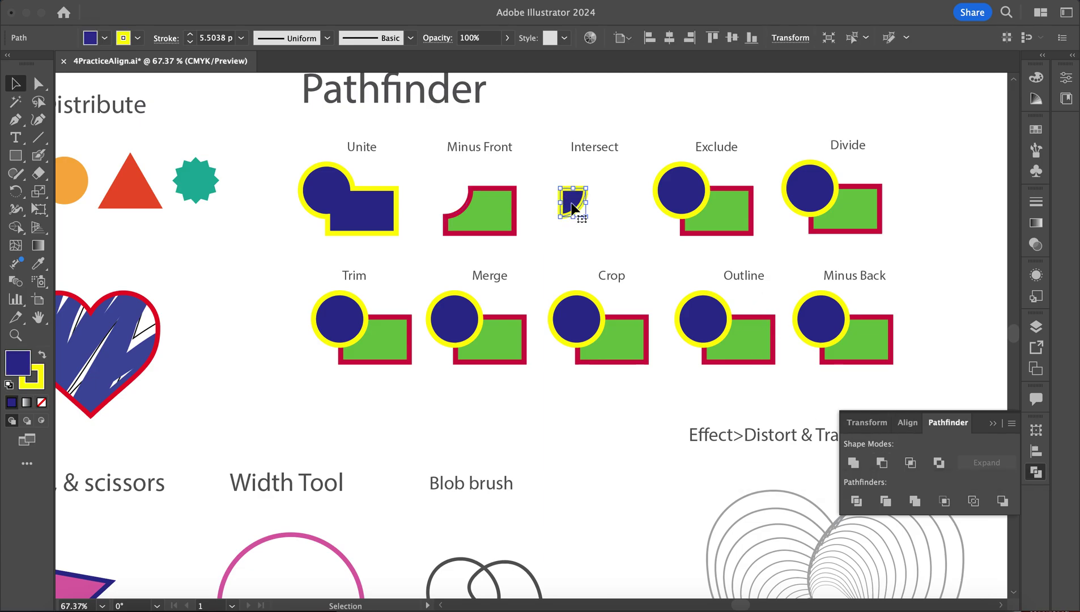
{"action": "left_click_drag", "start_coordinate": [648, 160], "coordinate": [757, 239]}
{"action": "left_click", "coordinate": [940, 463]}
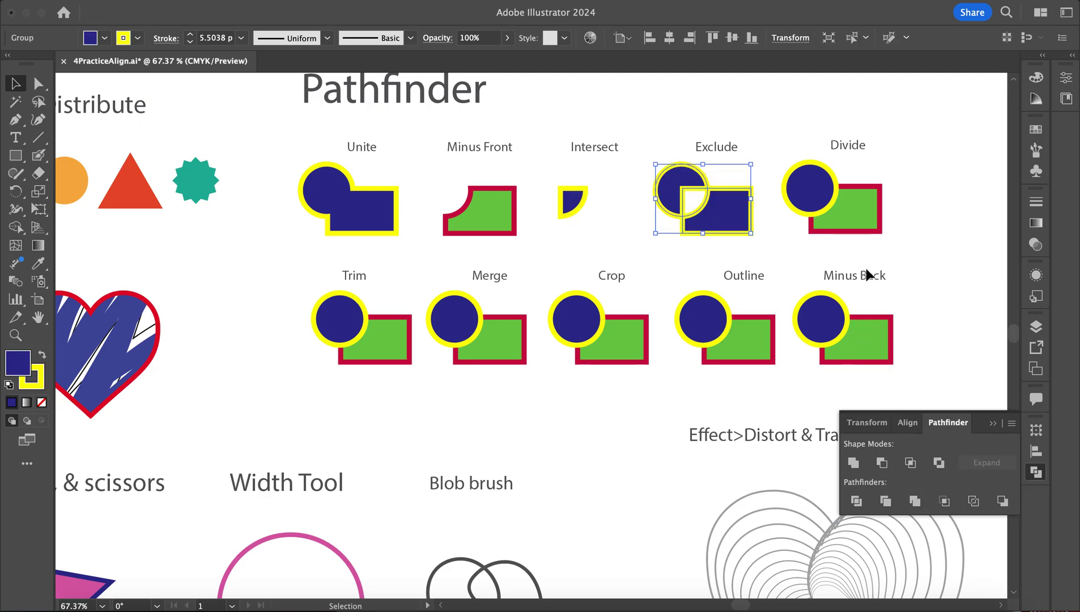
{"action": "left_click_drag", "start_coordinate": [860, 242], "coordinate": [797, 193]}
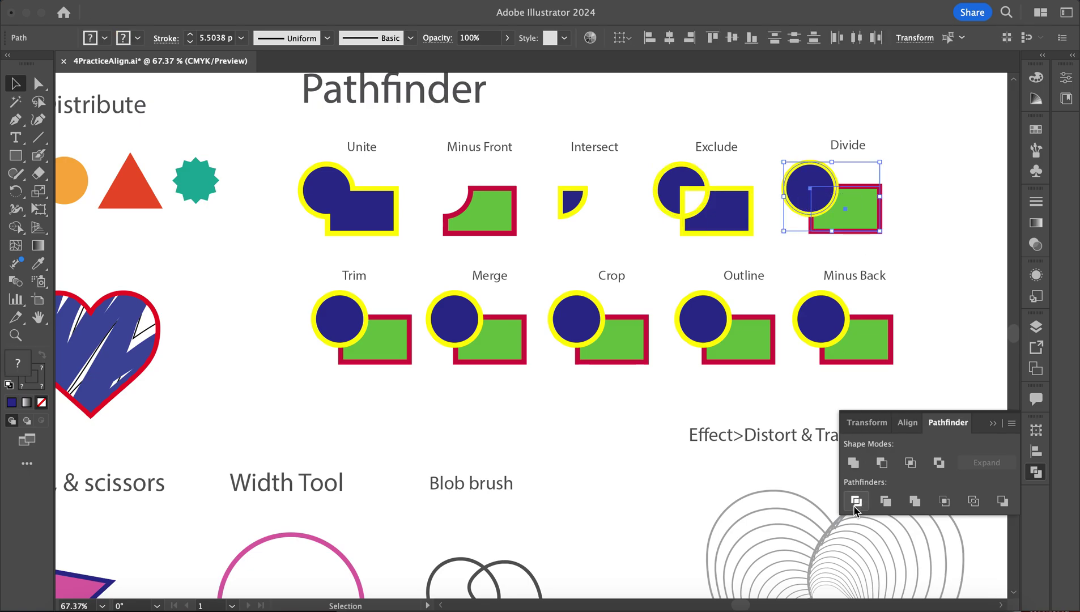
Divide the Divide pair and pull the circle piece slightly away from the rectangle.
{"action": "left_click", "coordinate": [856, 505]}
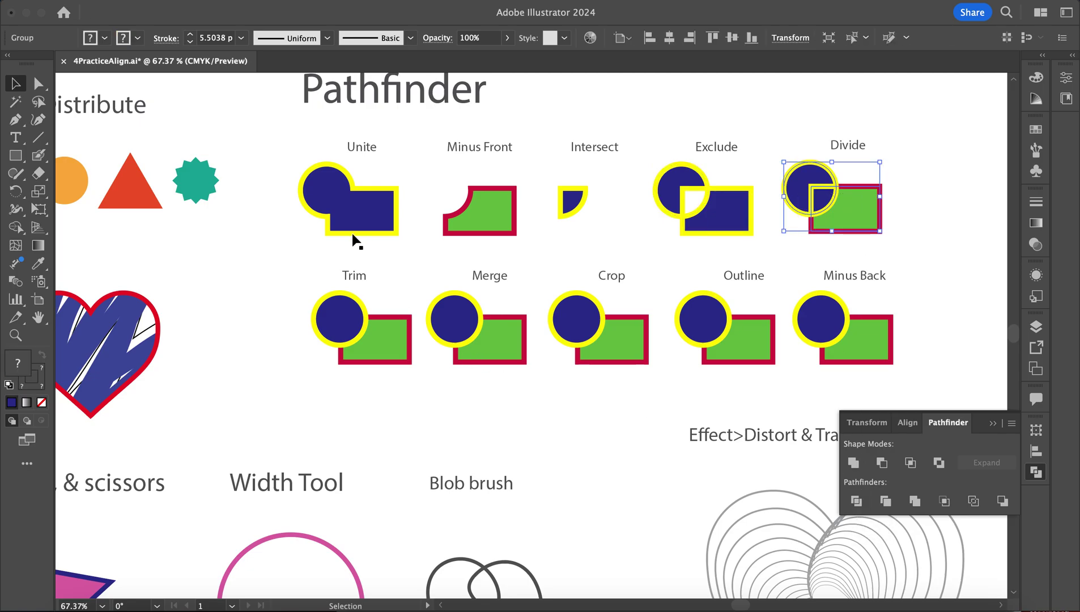
{"action": "left_click", "coordinate": [38, 83]}
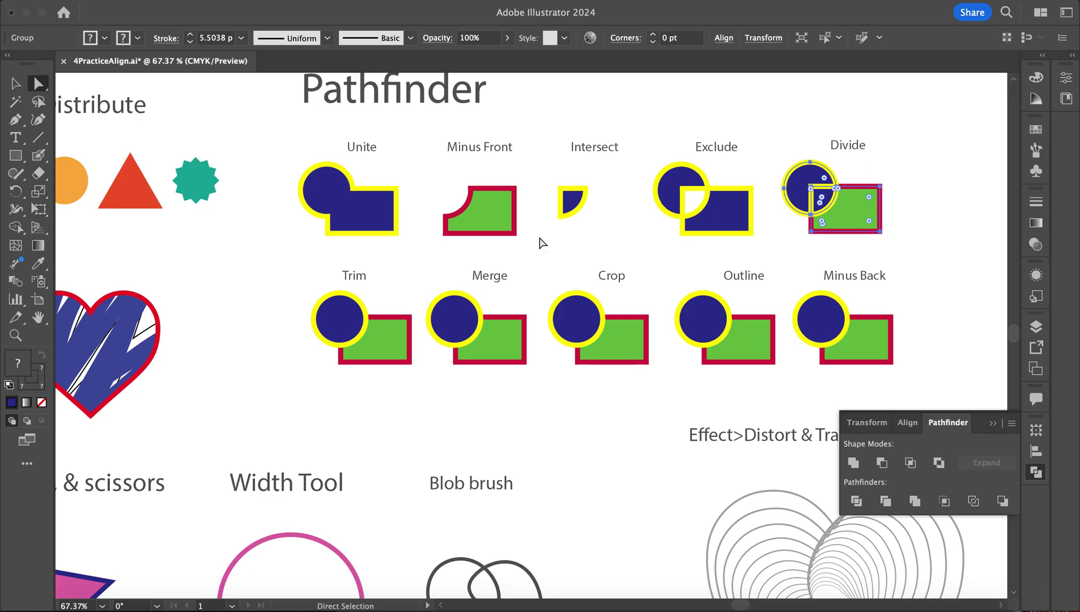
{"action": "left_click", "coordinate": [776, 264]}
{"action": "mouse_move", "coordinate": [795, 205]}
{"action": "left_mouse_down"}
{"action": "mouse_move", "coordinate": [764, 184]}
{"action": "mouse_move", "coordinate": [821, 204]}
{"action": "mouse_move", "coordinate": [806, 205]}
{"action": "left_mouse_up"}
{"action": "left_click", "coordinate": [18, 83]}
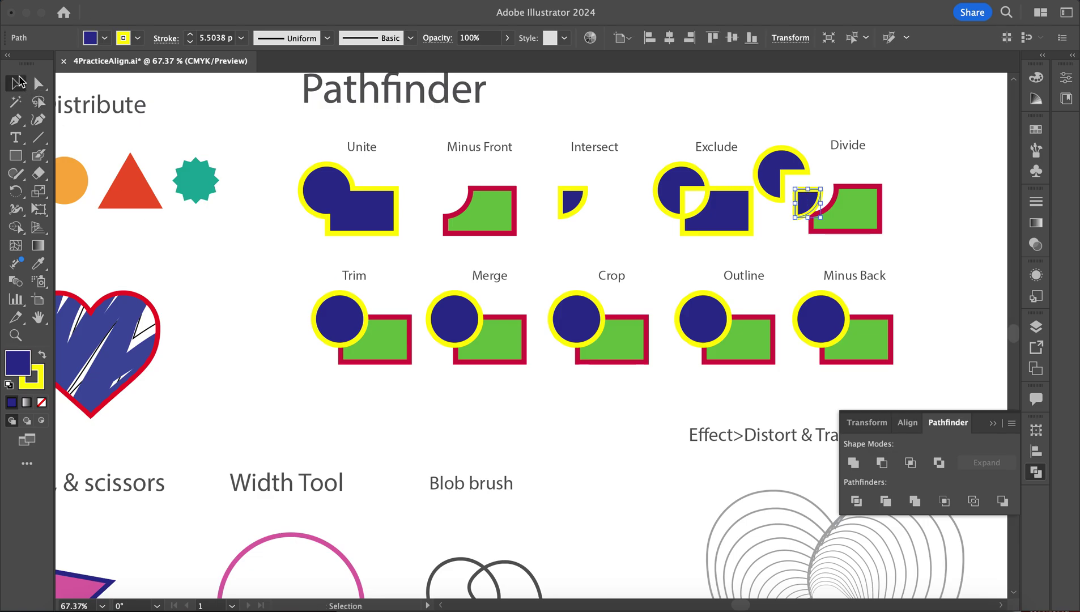
Apply Trim to the Trim pair and Merge to the Merge pair, nudging the merged rectangle.
{"action": "left_click_drag", "start_coordinate": [294, 299], "coordinate": [388, 373]}
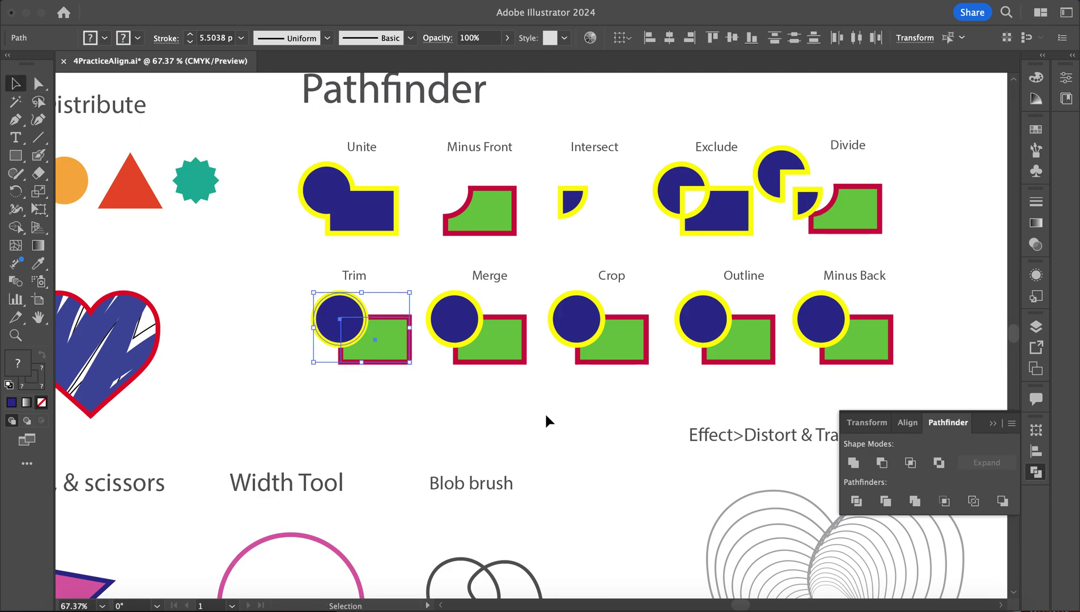
{"action": "left_click", "coordinate": [886, 501]}
{"action": "left_click", "coordinate": [411, 307]}
{"action": "left_click_drag", "start_coordinate": [424, 296], "coordinate": [526, 371]}
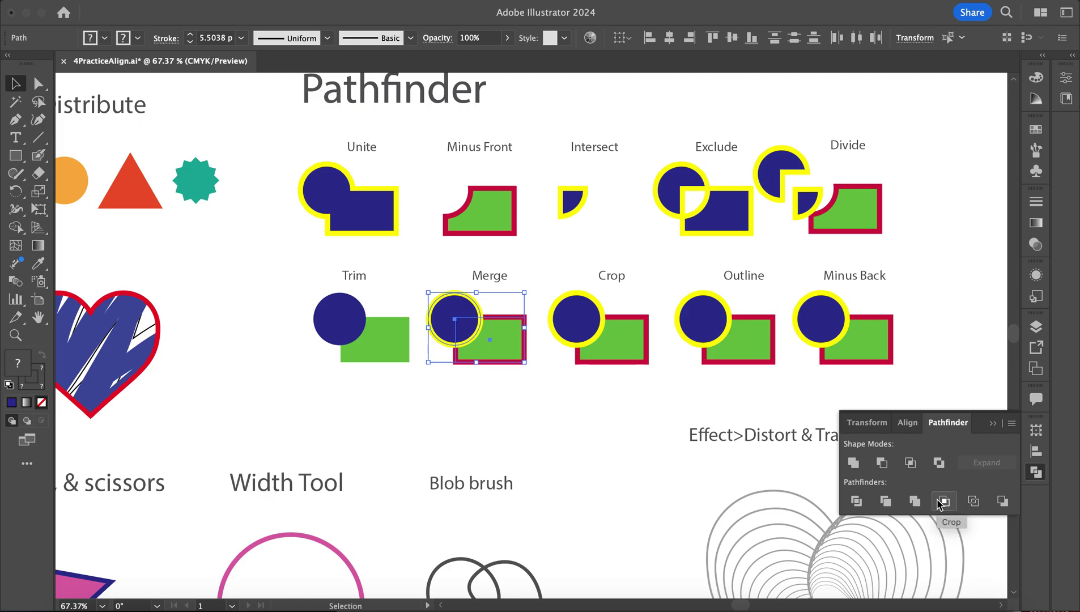
{"action": "left_click", "coordinate": [915, 501]}
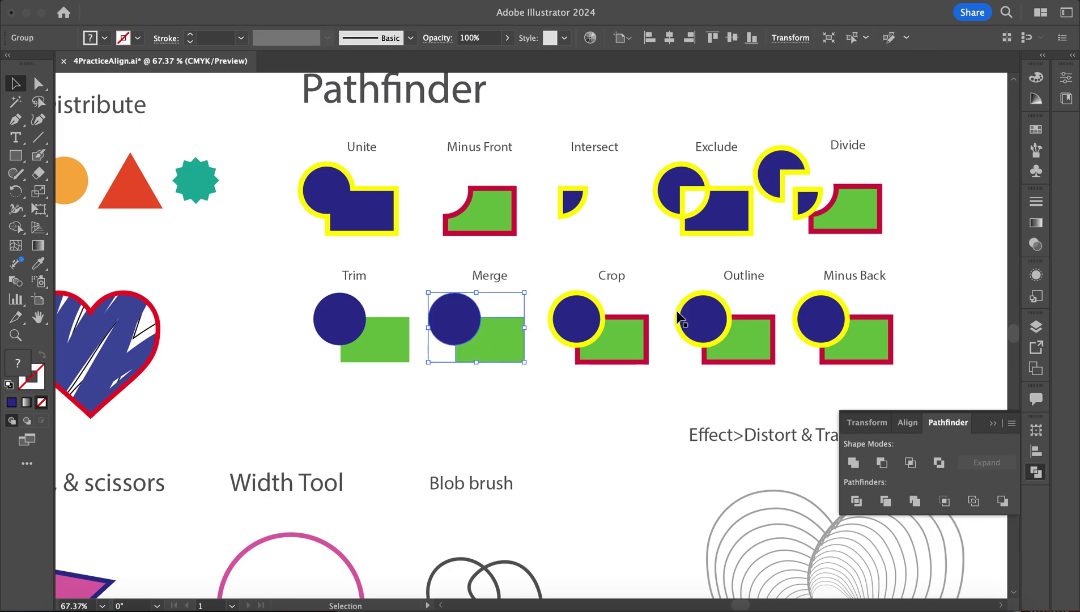
{"action": "left_click", "coordinate": [541, 439]}
{"action": "mouse_move", "coordinate": [499, 342]}
{"action": "left_mouse_down"}
{"action": "mouse_move", "coordinate": [519, 386]}
{"action": "mouse_move", "coordinate": [502, 346]}
{"action": "left_mouse_up"}
Crop the Crop pair to the circle and turn the Outline pair into outlines.
{"action": "left_click_drag", "start_coordinate": [611, 375], "coordinate": [576, 308]}
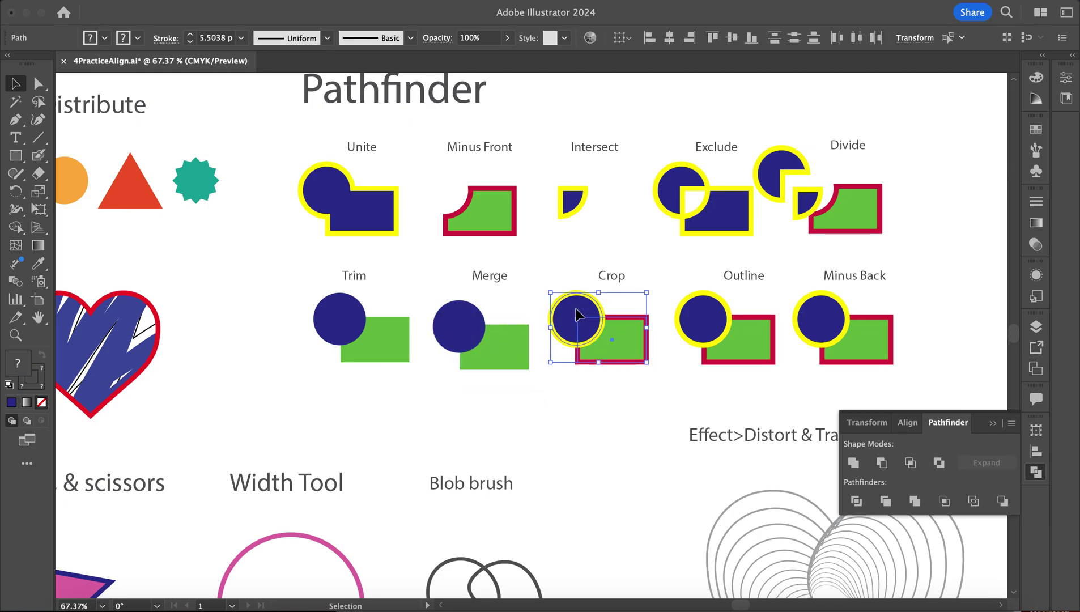
{"action": "left_click", "coordinate": [944, 503]}
{"action": "left_click", "coordinate": [691, 395]}
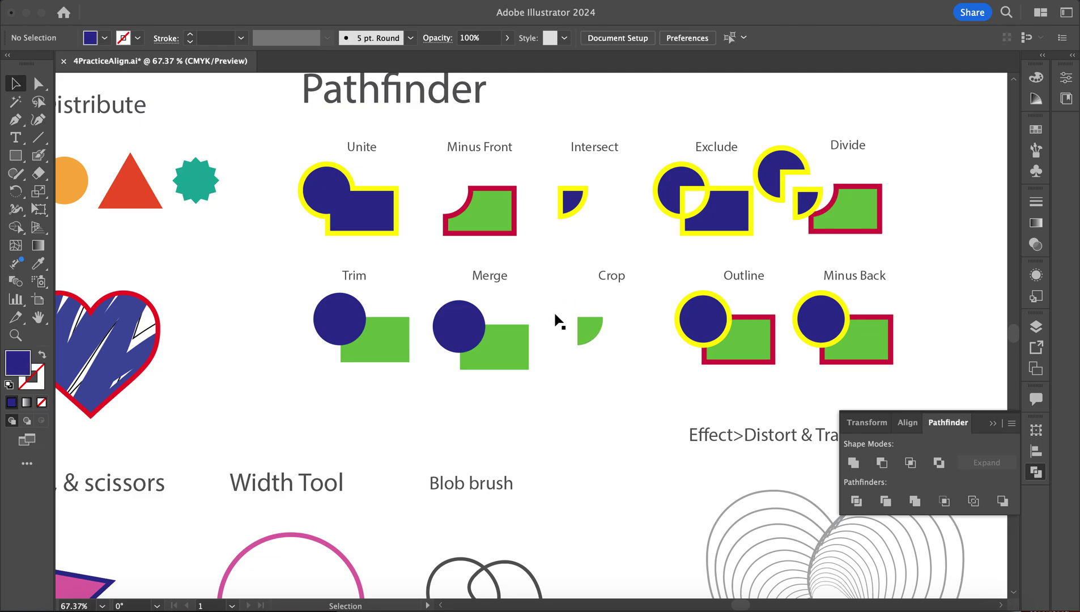
{"action": "left_click_drag", "start_coordinate": [755, 393], "coordinate": [687, 313]}
{"action": "left_click", "coordinate": [974, 502]}
{"action": "left_click", "coordinate": [669, 385]}
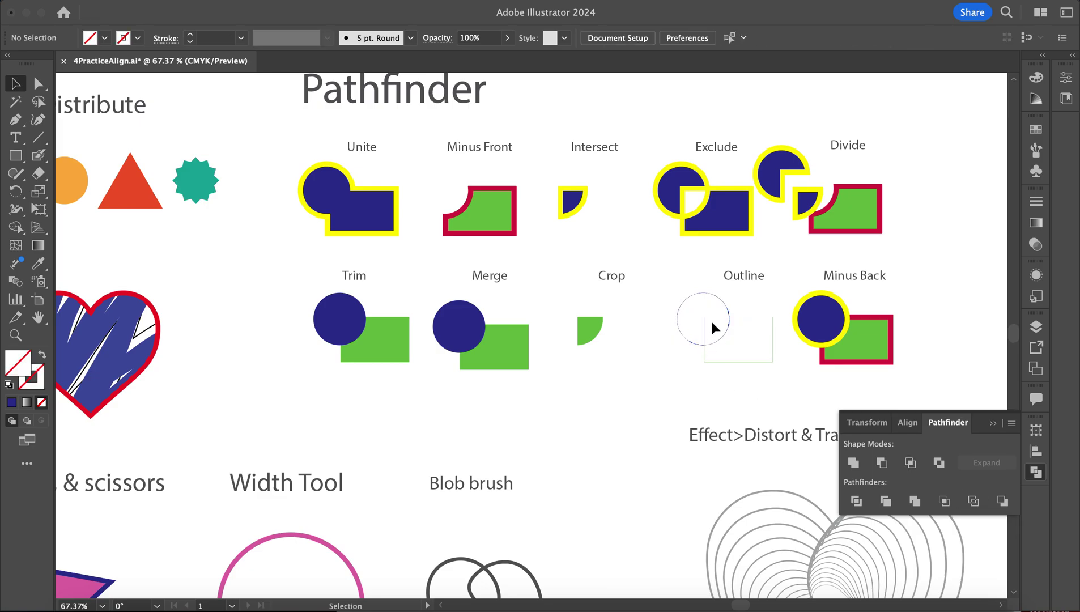
Apply Minus Back to the Minus Back pair, leaving the pie shape.
{"action": "left_click_drag", "start_coordinate": [856, 368], "coordinate": [799, 312]}
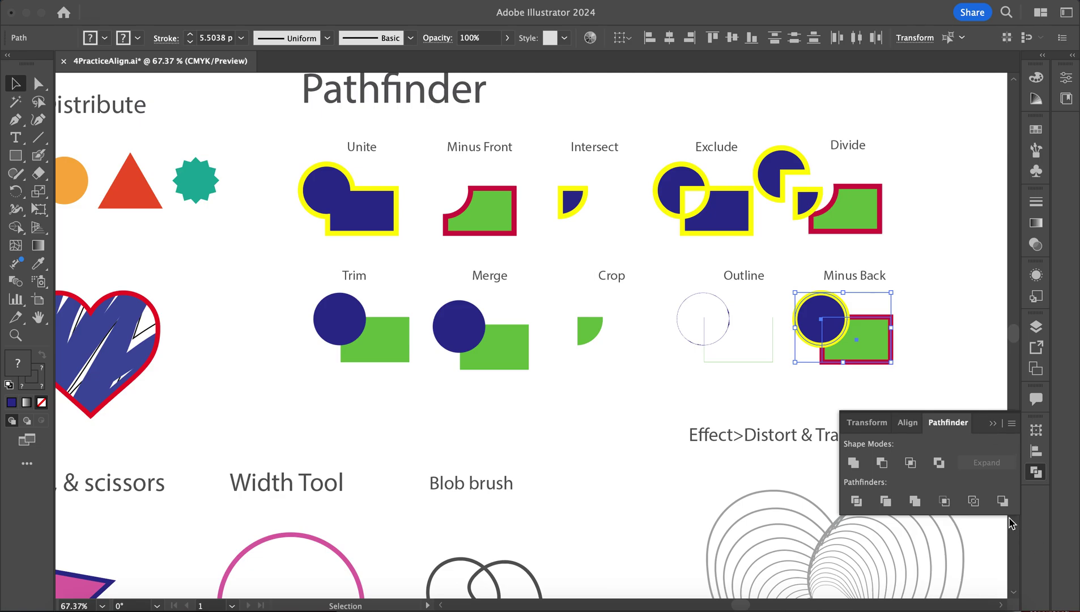
{"action": "left_click", "coordinate": [1003, 501]}
{"action": "left_click", "coordinate": [793, 382]}
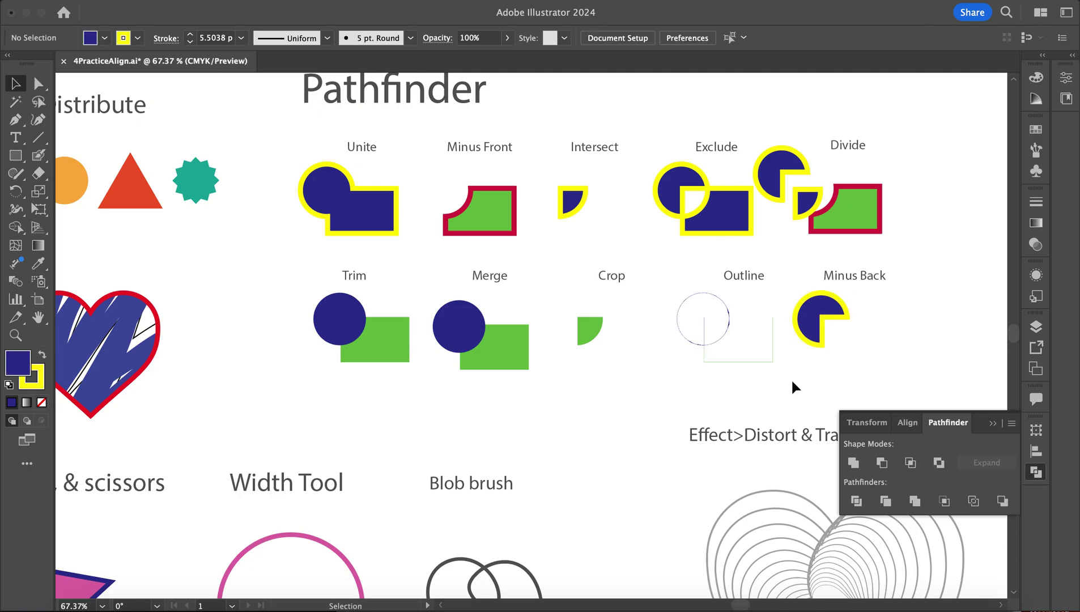
{"action": "scroll", "coordinate": [792, 378], "scroll_direction": "down", "scroll_amount": 5}
Clip the slanted gradient lines inside the green ellipse with Object > Clipping Mask > Make.
{"action": "scroll", "coordinate": [792, 378], "scroll_direction": "left", "scroll_amount": 5}
{"action": "scroll", "coordinate": [792, 379], "scroll_direction": "down", "scroll_amount": 3}
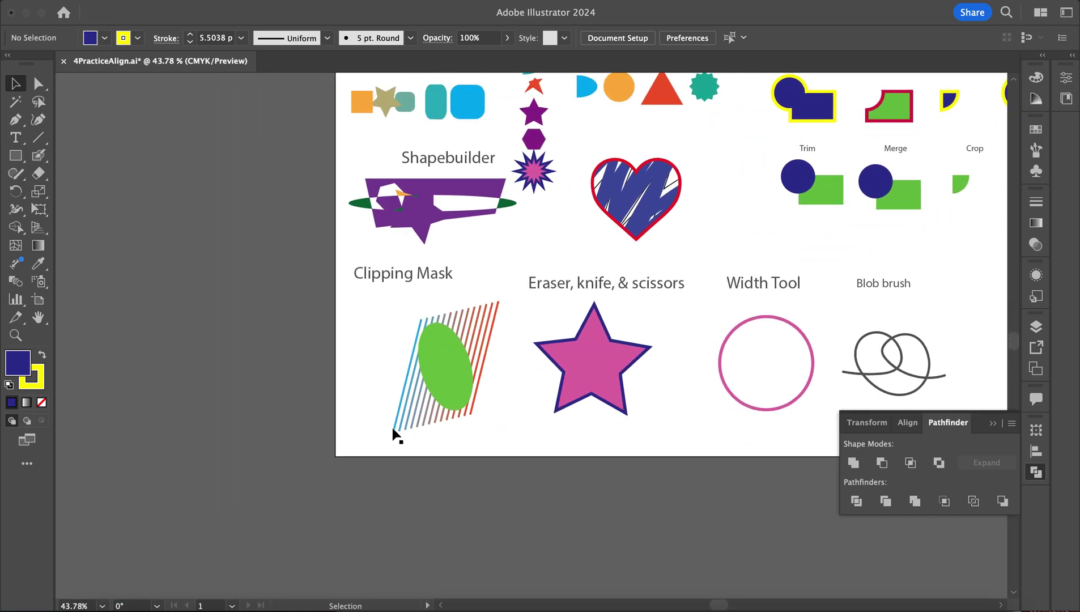
{"action": "scroll", "coordinate": [517, 382], "scroll_direction": "right", "scroll_amount": 3}
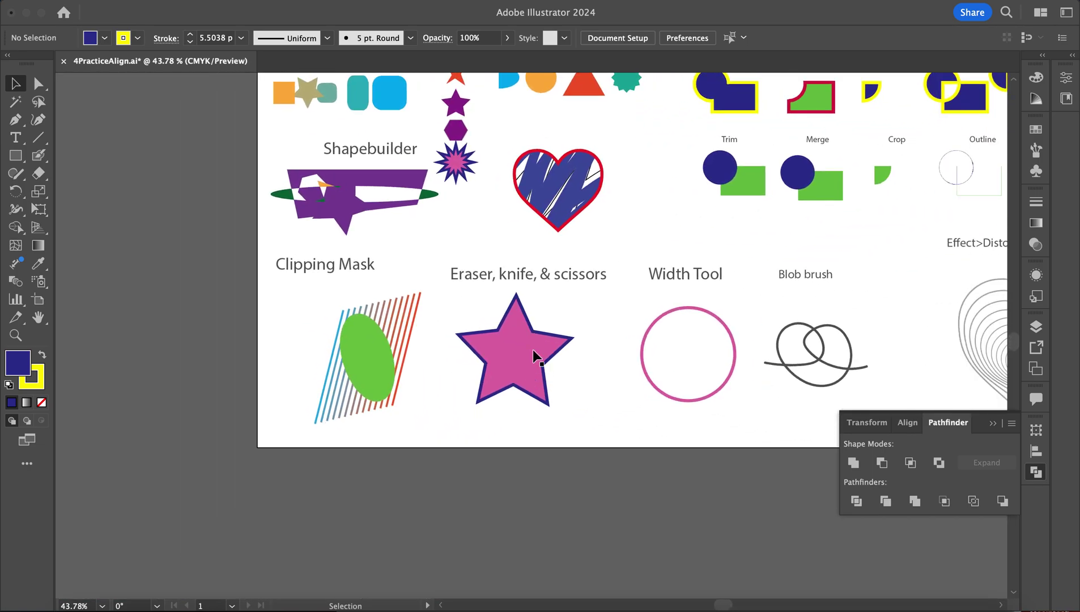
{"action": "scroll", "coordinate": [533, 349], "scroll_direction": "up", "scroll_amount": 5}
{"action": "scroll", "coordinate": [430, 369], "scroll_direction": "down", "scroll_amount": 2}
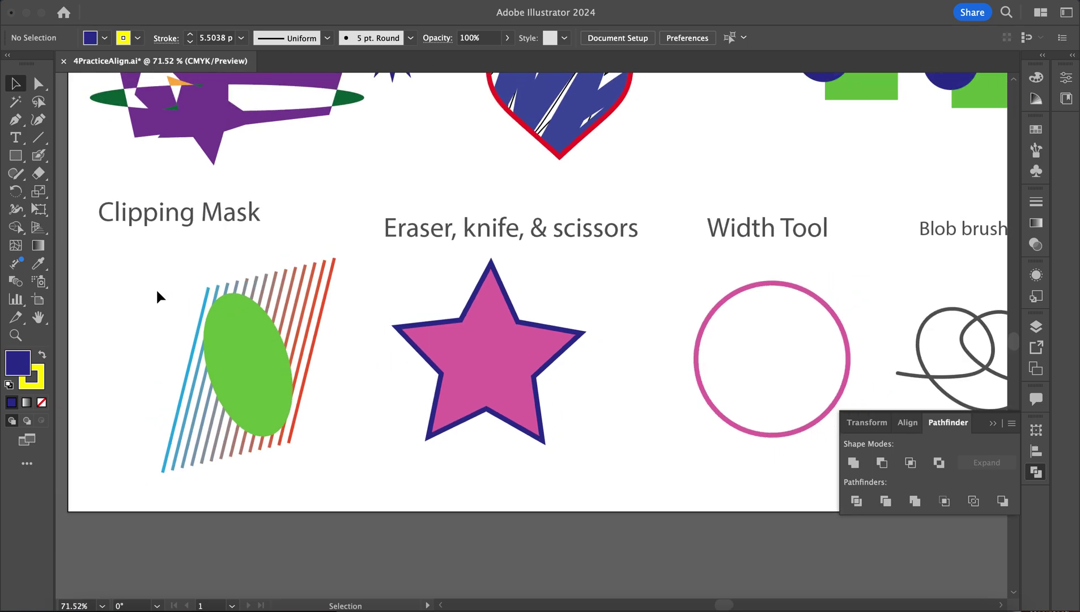
{"action": "left_click_drag", "start_coordinate": [152, 275], "coordinate": [312, 448]}
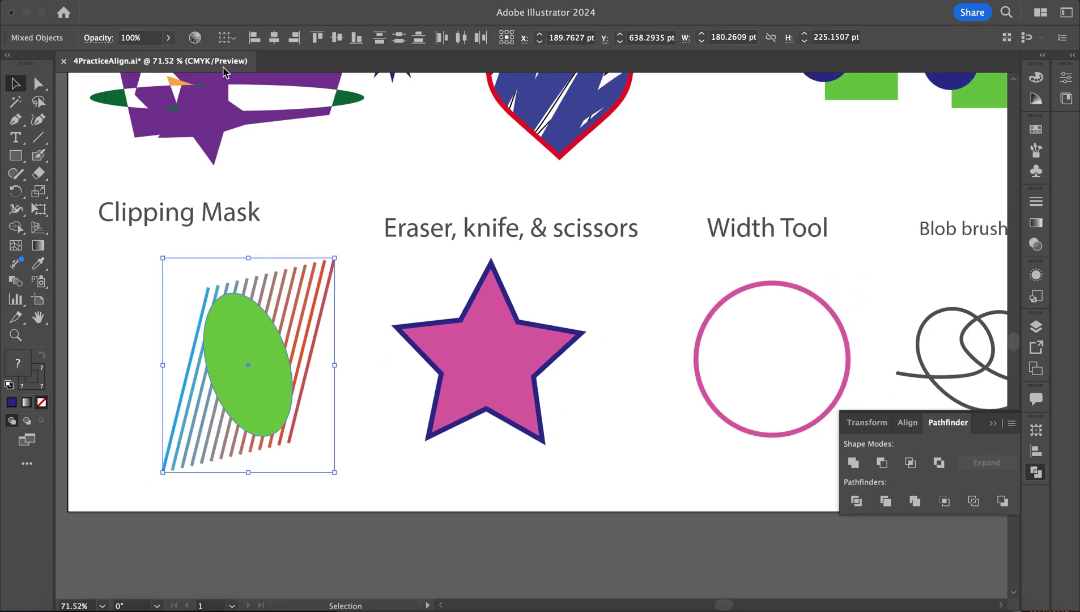
{"action": "left_click", "coordinate": [173, 6]}
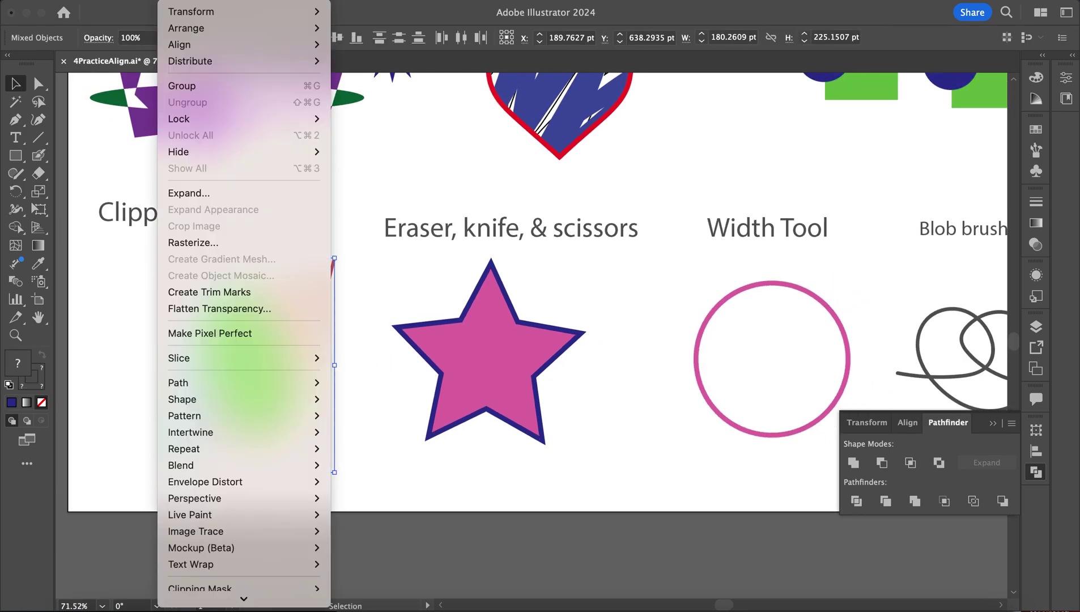
{"action": "scroll", "coordinate": [198, 459], "scroll_direction": "down", "scroll_amount": 3}
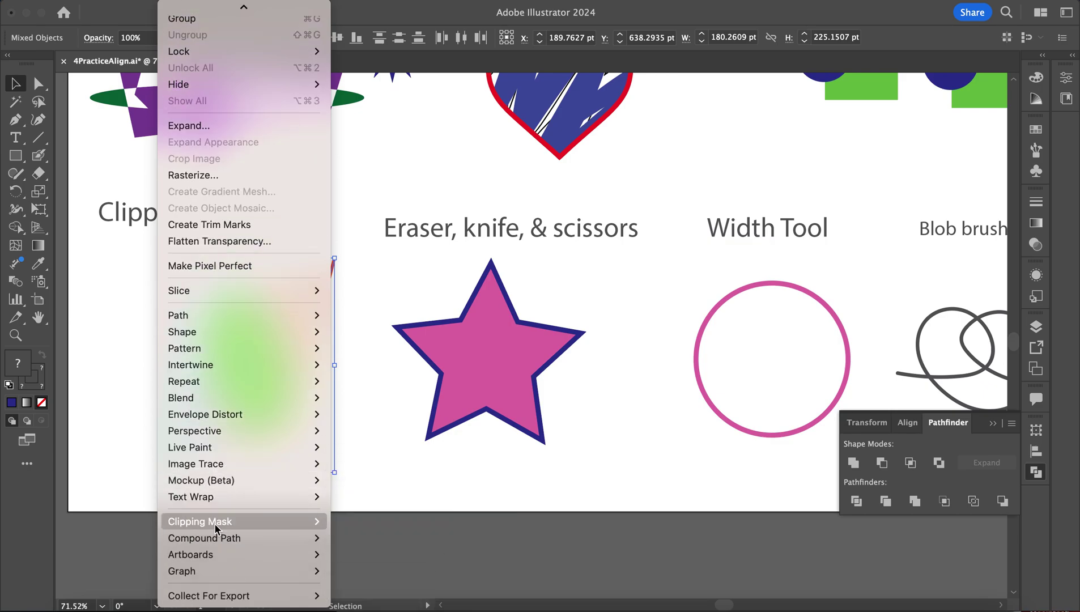
{"action": "mouse_move", "coordinate": [219, 523]}
{"action": "left_click", "coordinate": [385, 521]}
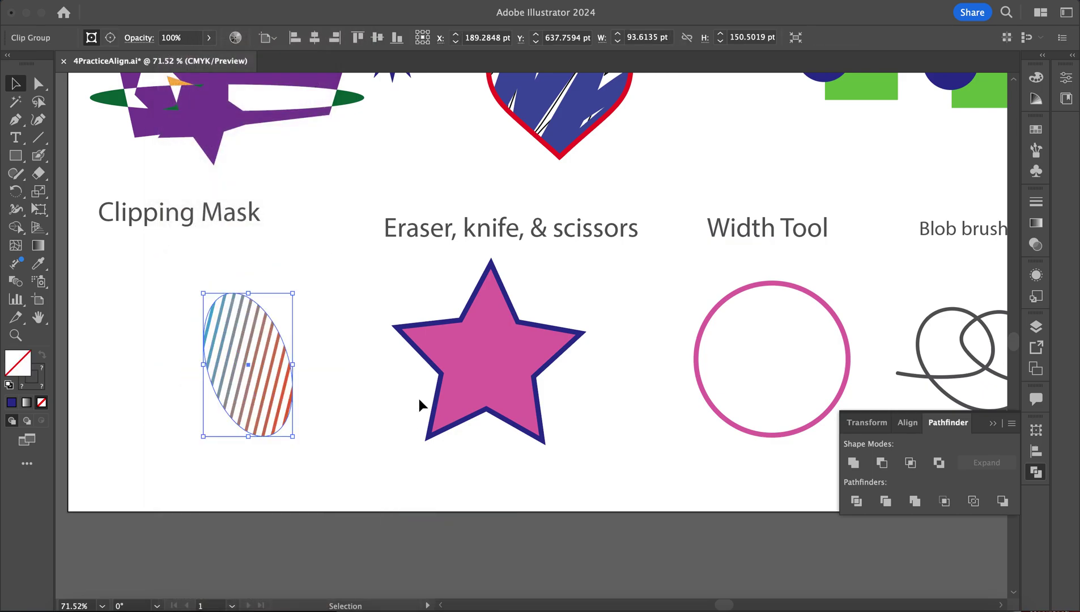
{"action": "left_click", "coordinate": [269, 260]}
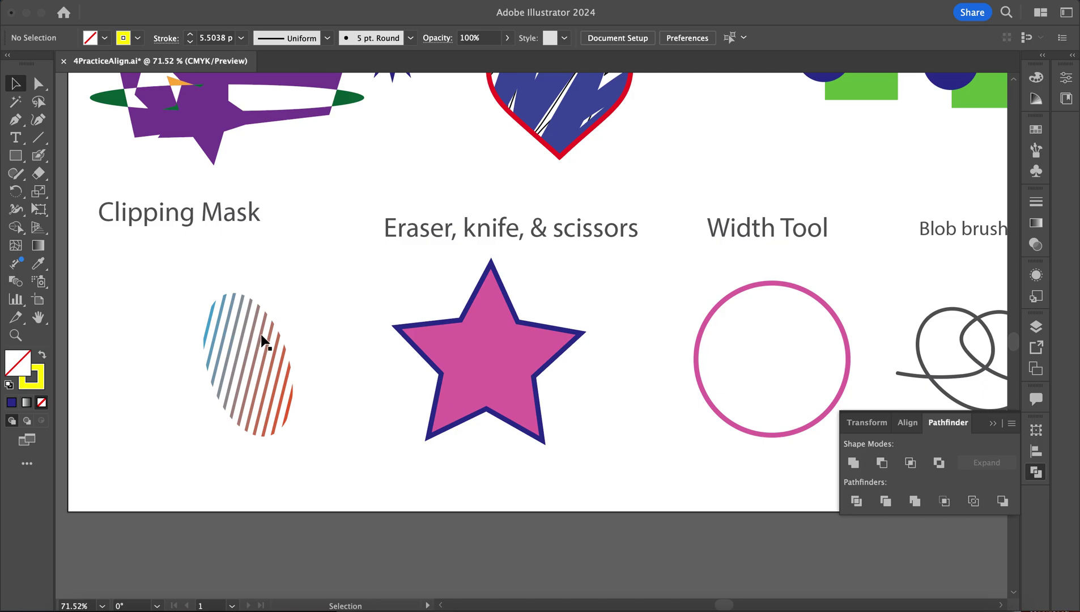
{"action": "left_click", "coordinate": [272, 374]}
Release the clipping mask and select only the ellipse.
{"action": "left_click", "coordinate": [193, 2]}
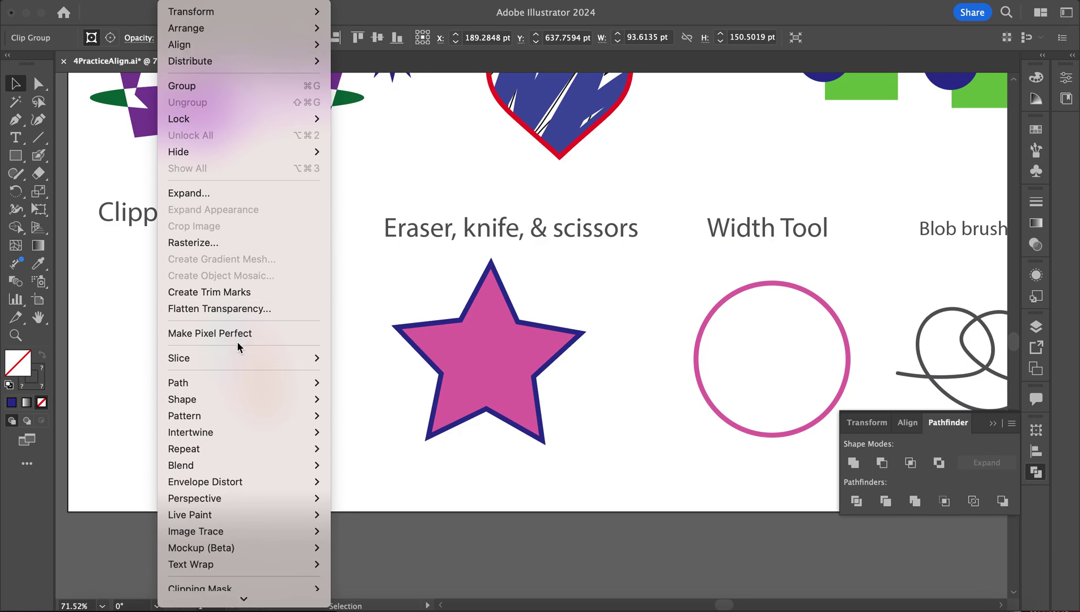
{"action": "mouse_move", "coordinate": [224, 584]}
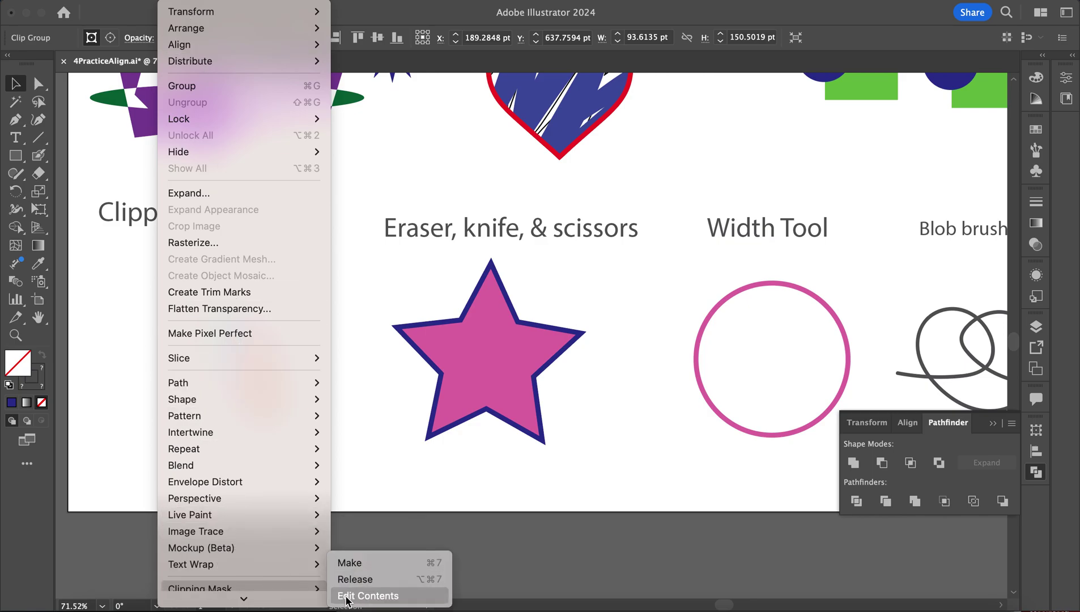
{"action": "left_click", "coordinate": [351, 578]}
{"action": "left_click", "coordinate": [386, 479]}
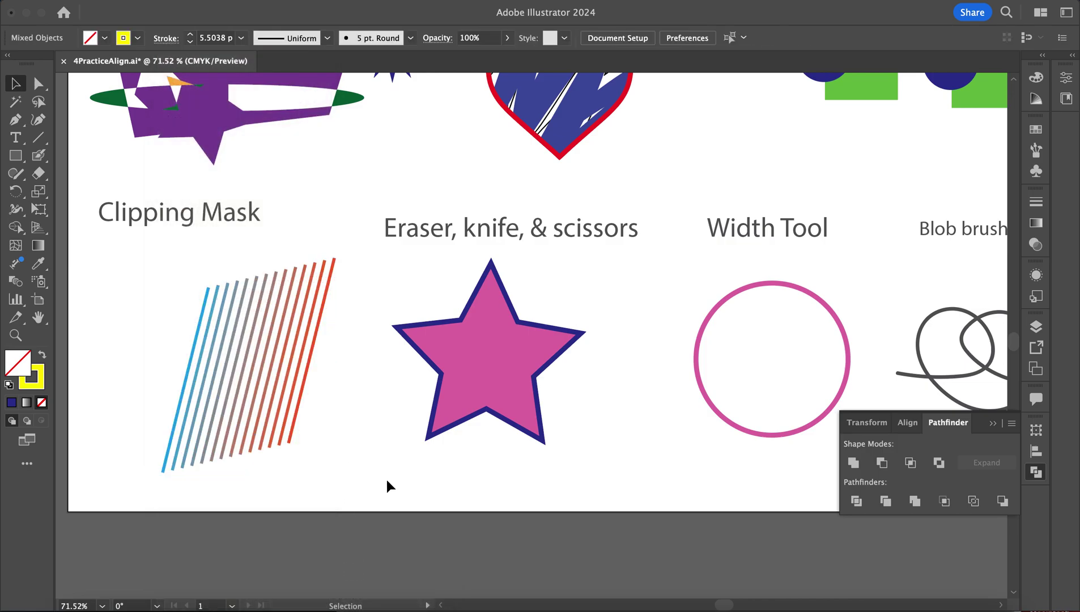
{"action": "left_click", "coordinate": [288, 374]}
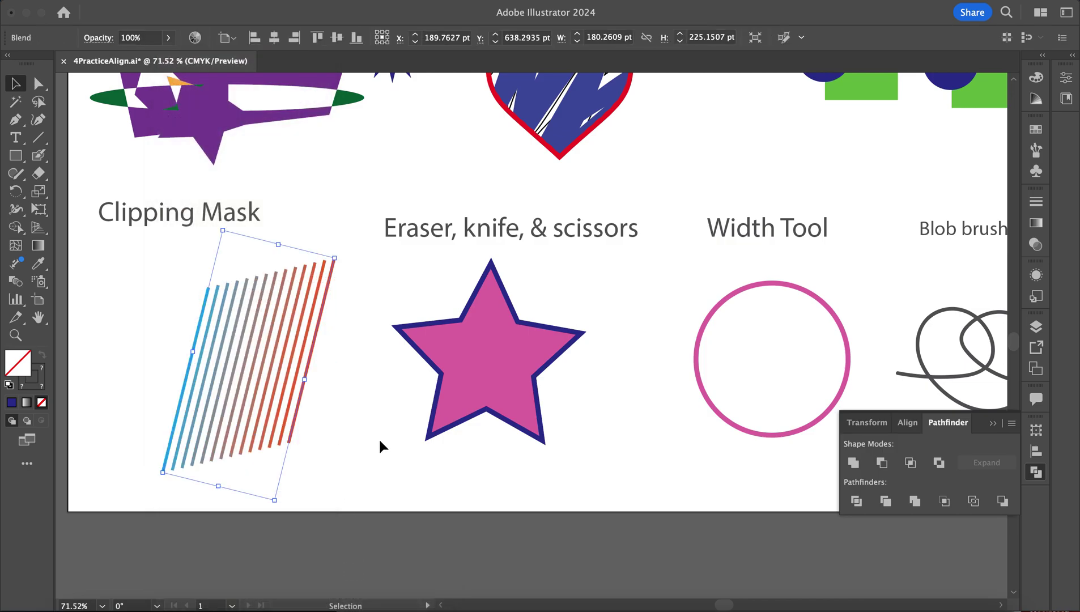
{"action": "left_click", "coordinate": [158, 292]}
{"action": "left_click_drag", "start_coordinate": [218, 338], "coordinate": [277, 414]}
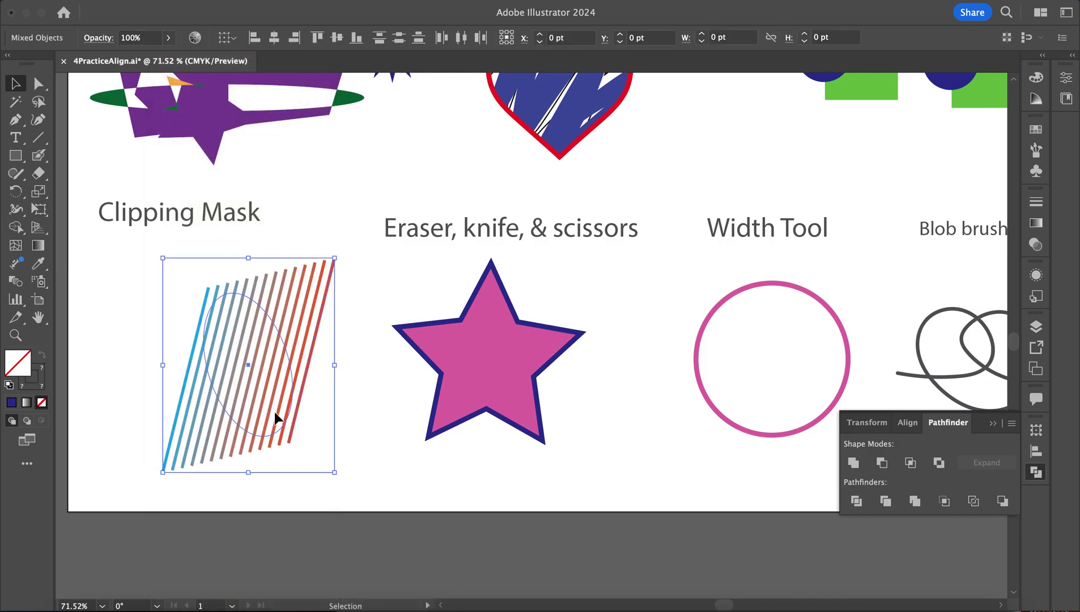
{"action": "left_click", "coordinate": [313, 323], "text": "shift"}
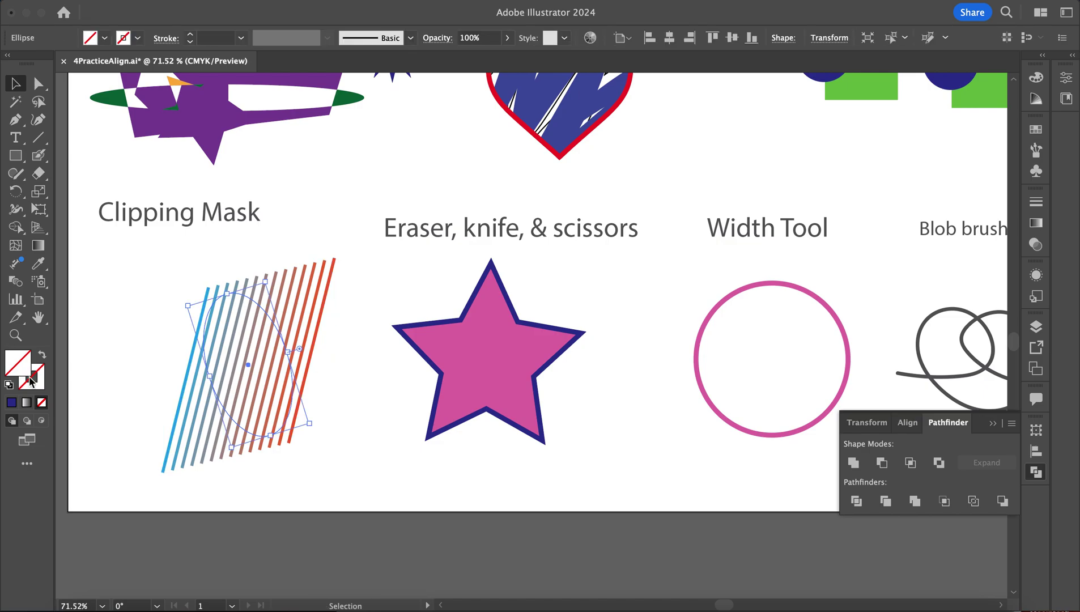
Fill the ellipse dark blue and shorten it by dragging its top handle down.
{"action": "left_click", "coordinate": [11, 402]}
{"action": "left_click", "coordinate": [129, 284]}
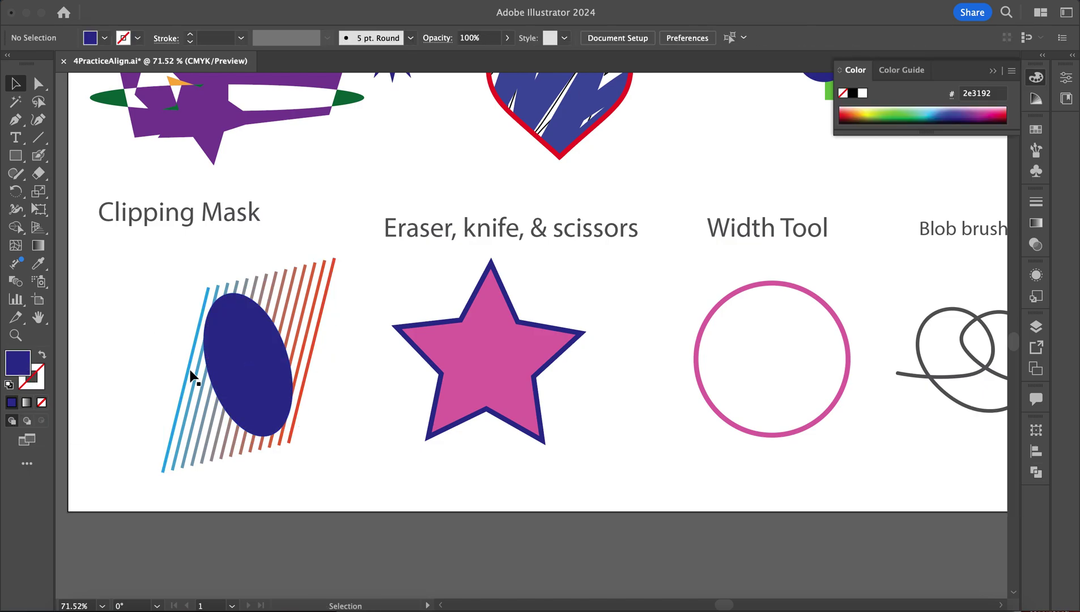
{"action": "left_click", "coordinate": [250, 371]}
{"action": "left_click_drag", "start_coordinate": [233, 299], "coordinate": [237, 327]}
Clip the striped lines inside the shortened ellipse again as a new clip group.
{"action": "left_click_drag", "start_coordinate": [170, 278], "coordinate": [319, 472]}
{"action": "left_click", "coordinate": [176, 7]}
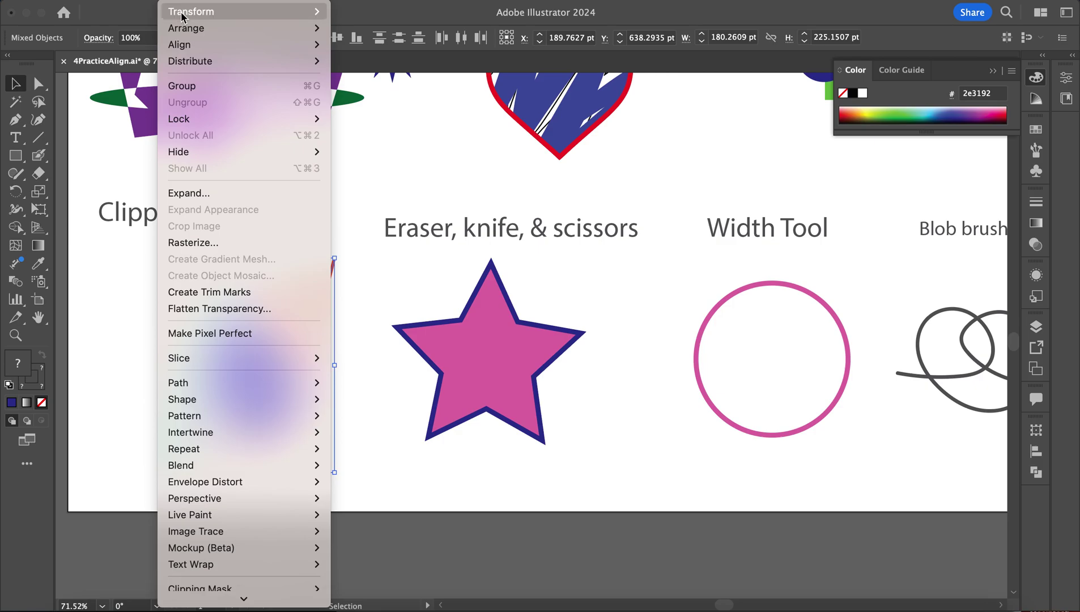
{"action": "mouse_move", "coordinate": [226, 582]}
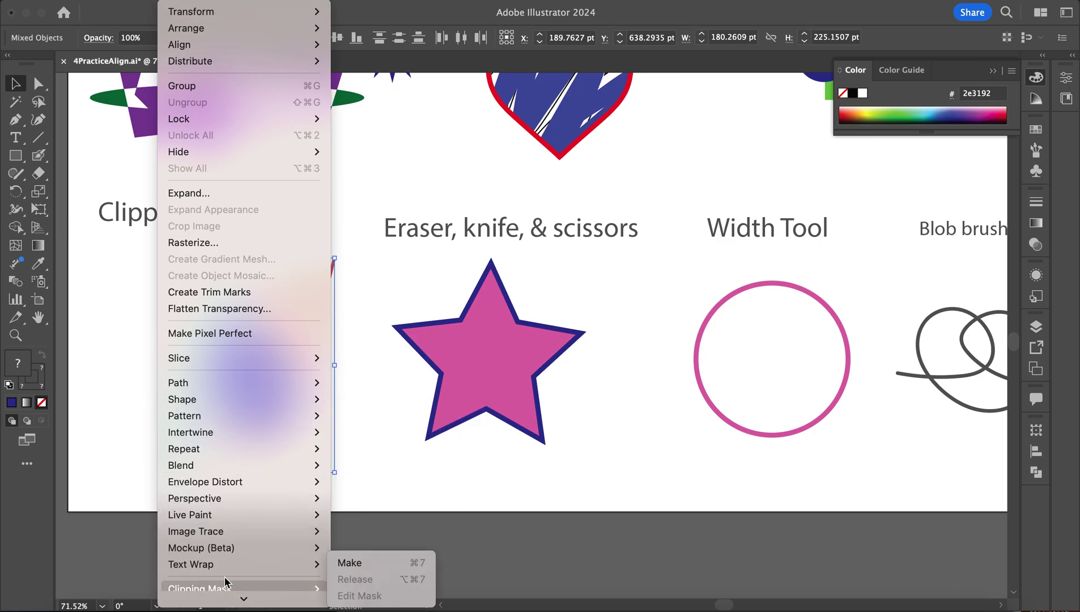
{"action": "left_click", "coordinate": [348, 562]}
{"action": "left_click", "coordinate": [381, 426]}
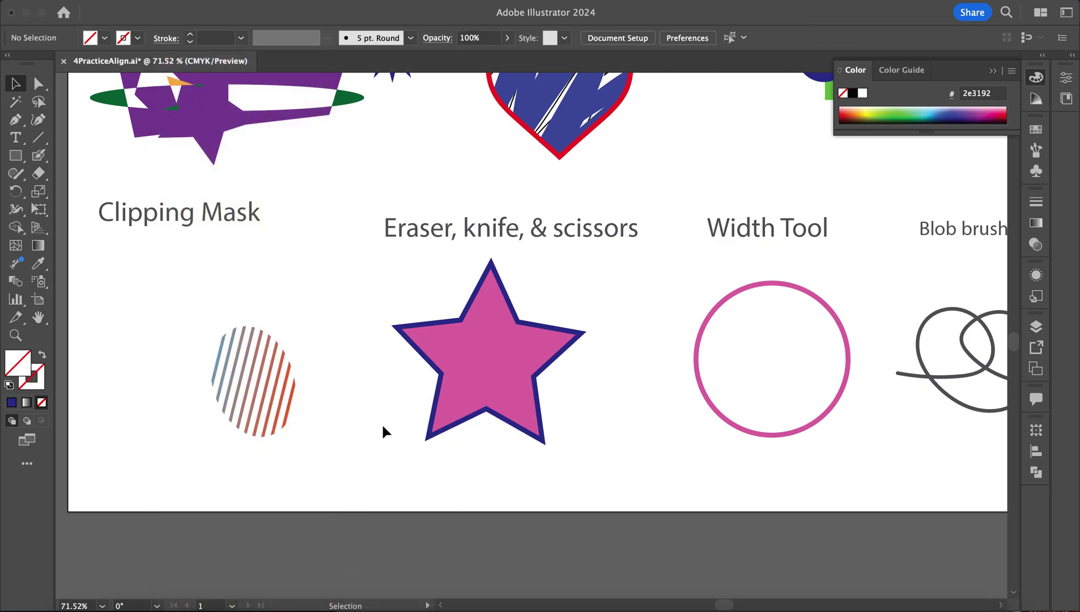
{"action": "left_click", "coordinate": [206, 334]}
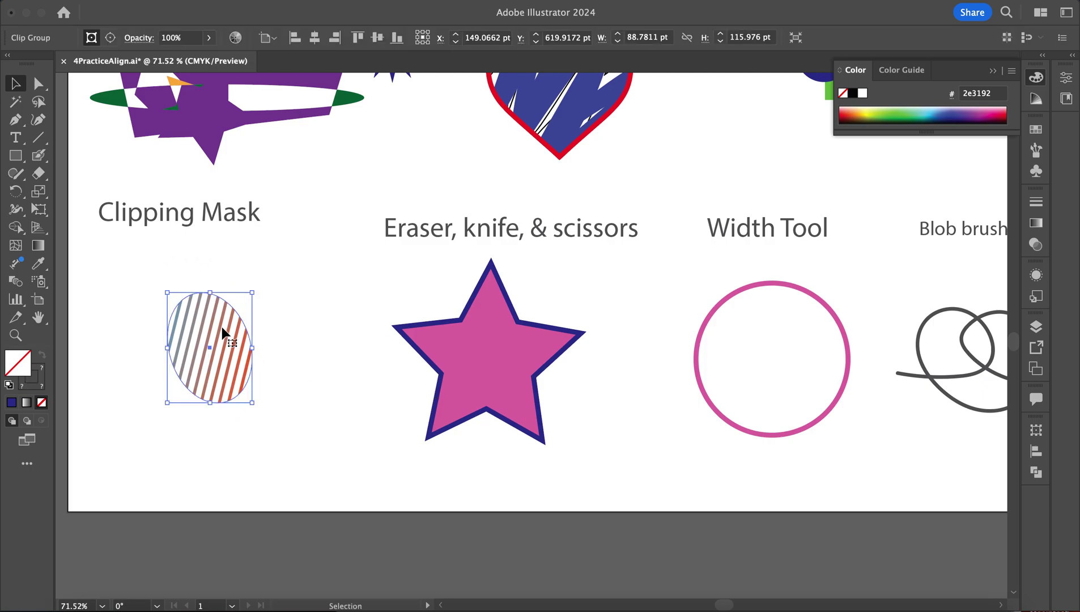
{"action": "scroll", "coordinate": [671, 510], "scroll_direction": "down", "scroll_amount": 2}
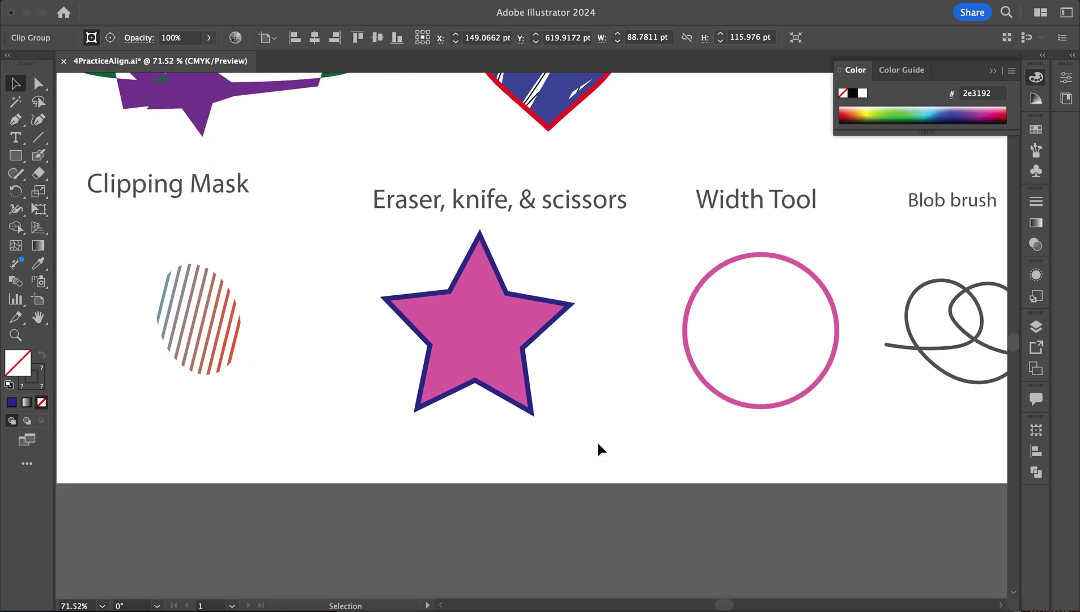
{"action": "left_click", "coordinate": [511, 341]}
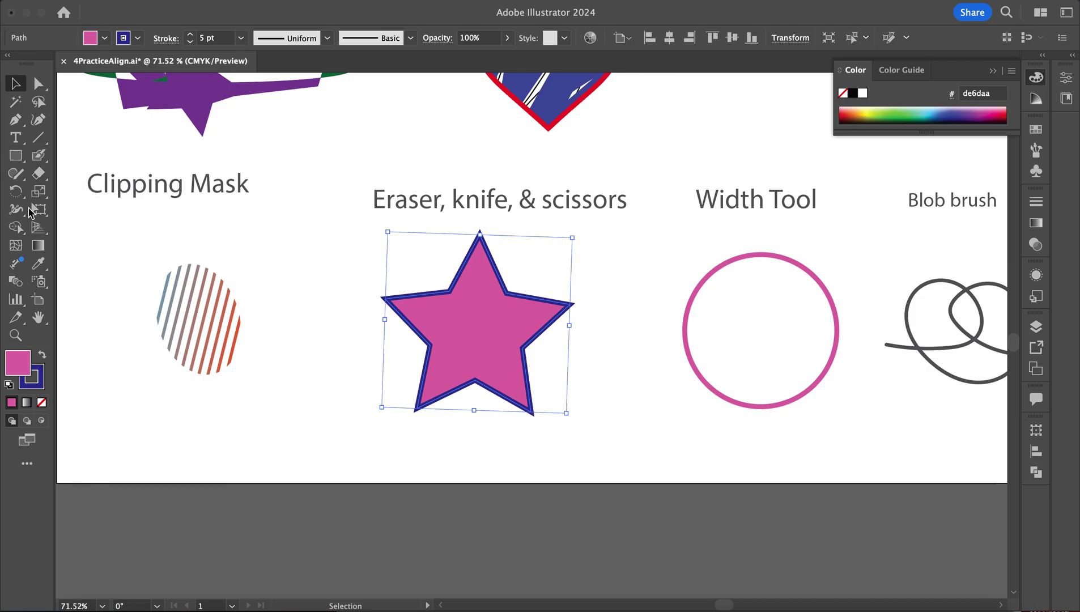
With a small Eraser, erase through the star's left arm, top point and lower-left part.
{"action": "left_click", "coordinate": [36, 174]}
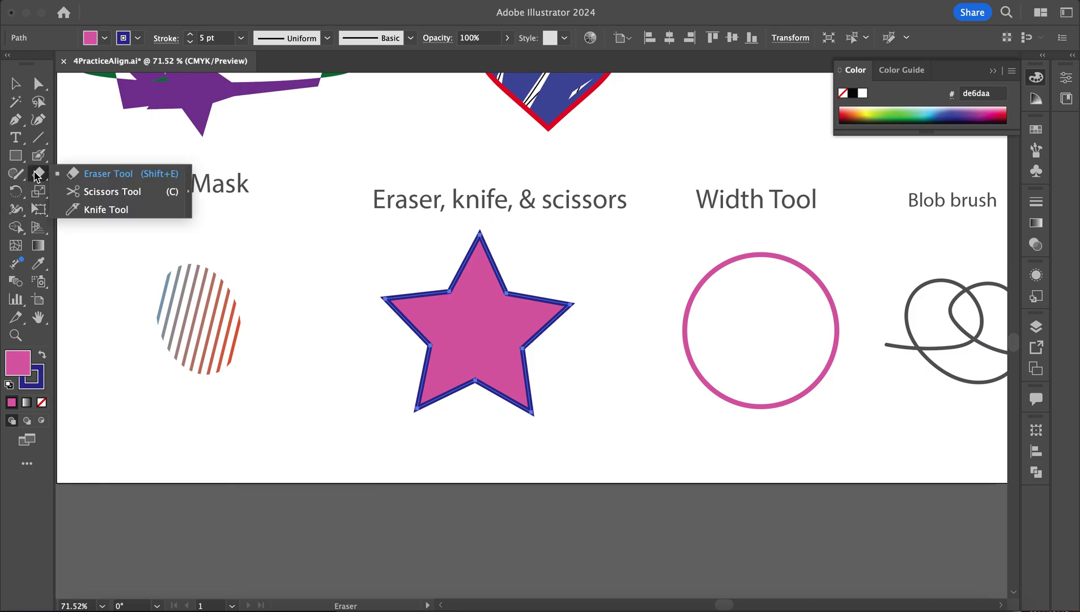
{"action": "left_click", "coordinate": [125, 179]}
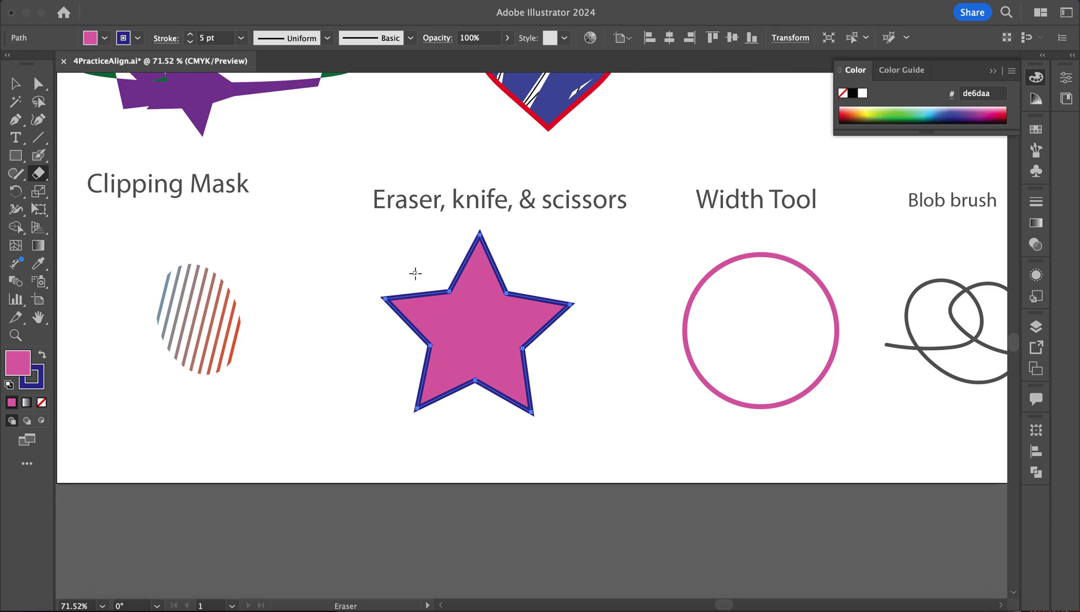
{"action": "key", "text": "bracketright"}
{"action": "key", "text": "bracketright"}
{"action": "key", "text": "bracketright"}
{"action": "key", "text": "bracketright"}
{"action": "key", "text": "bracketleft"}
{"action": "key", "text": "bracketleft"}
{"action": "key", "text": "bracketleft"}
{"action": "key", "text": "bracketleft"}
{"action": "left_click_drag", "start_coordinate": [424, 278], "coordinate": [419, 357]}
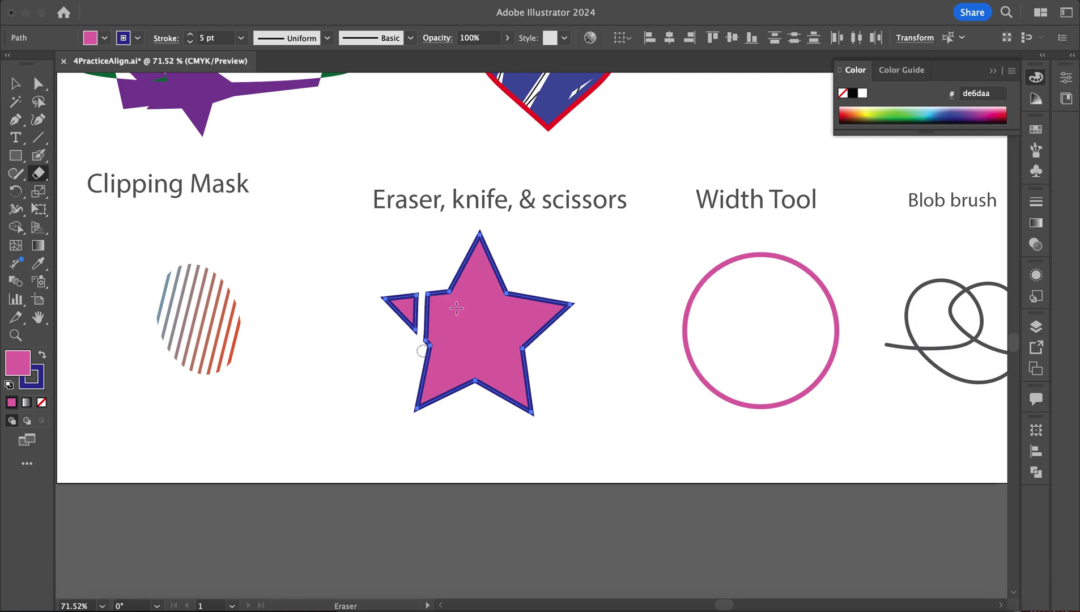
{"action": "left_click_drag", "start_coordinate": [446, 266], "coordinate": [503, 267]}
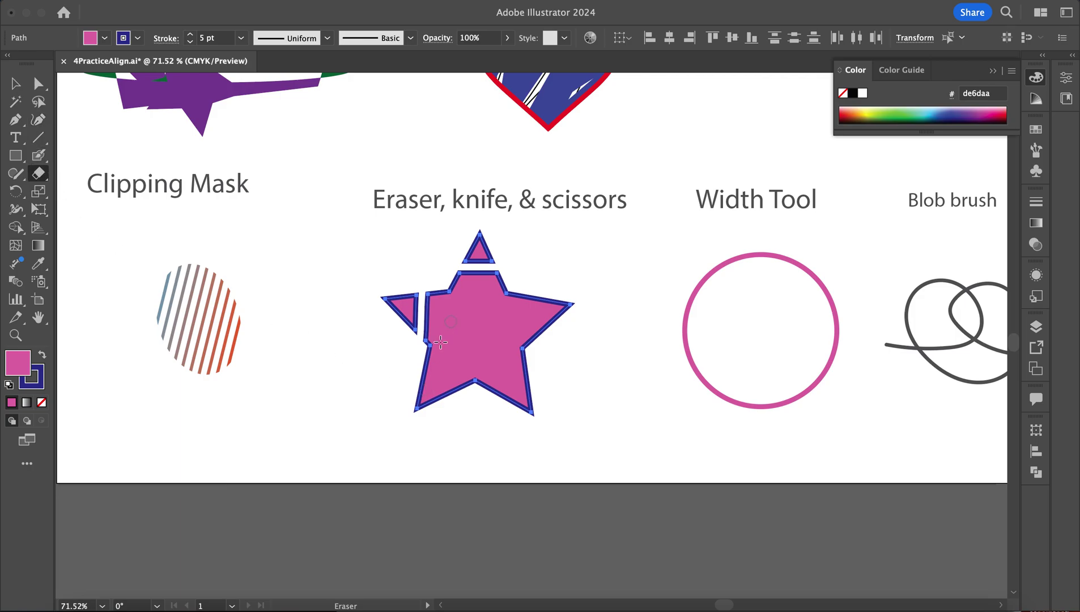
{"action": "mouse_move", "coordinate": [418, 376]}
{"action": "left_mouse_down"}
{"action": "mouse_move", "coordinate": [469, 402]}
{"action": "mouse_move", "coordinate": [447, 316]}
{"action": "left_mouse_up"}
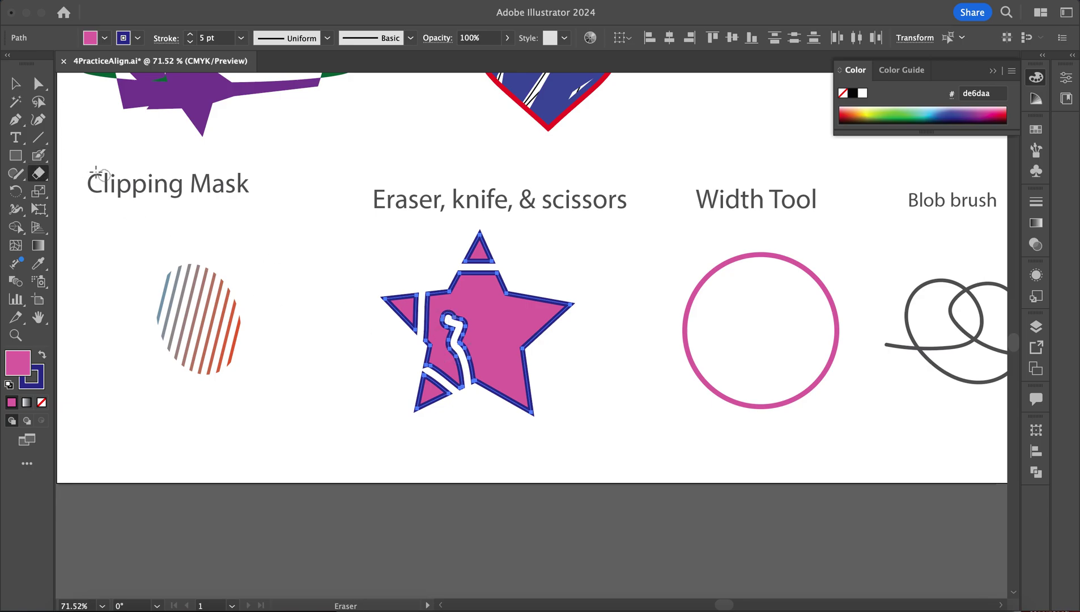
{"action": "left_click_drag", "start_coordinate": [38, 174], "coordinate": [78, 197]}
Cut the star's outline at the upper-right arm and lower right, pulling the right piece away.
{"action": "left_click", "coordinate": [522, 296]}
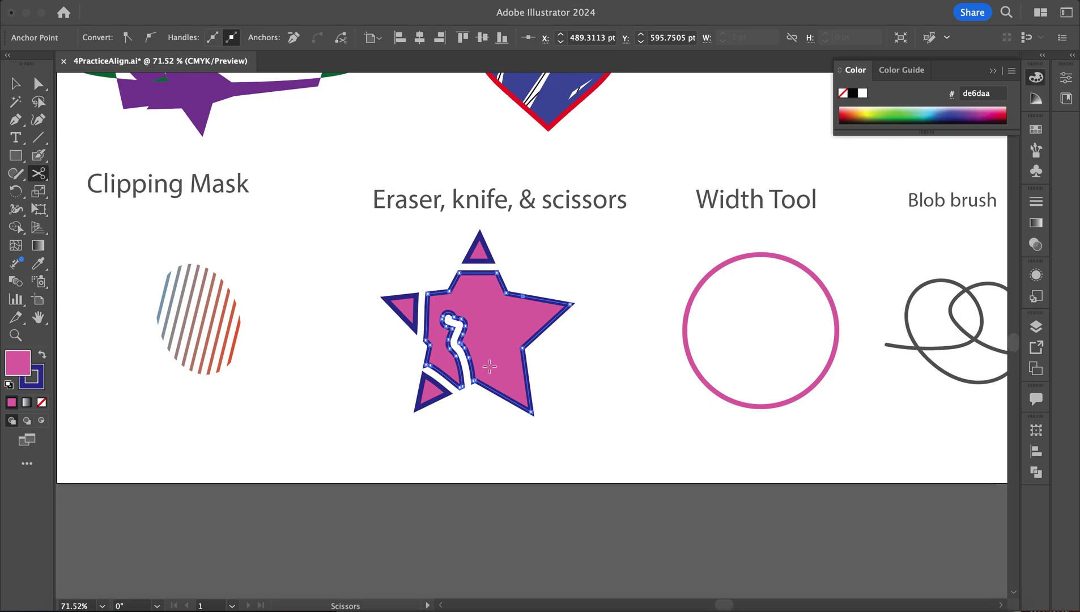
{"action": "left_click", "coordinate": [495, 391]}
{"action": "left_click", "coordinate": [49, 90]}
{"action": "left_click", "coordinate": [521, 342]}
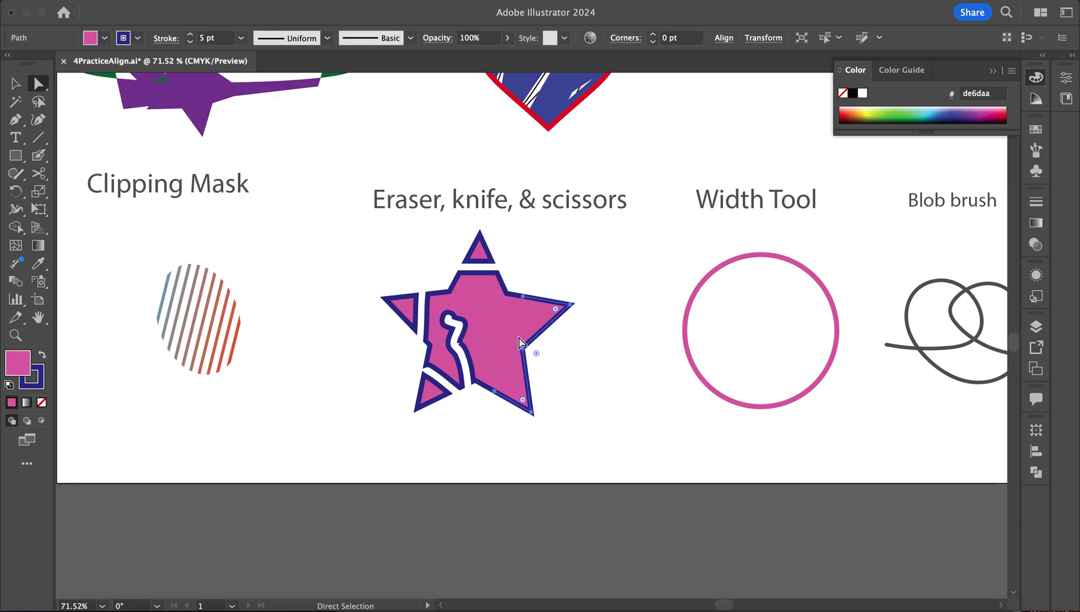
{"action": "left_click_drag", "start_coordinate": [513, 338], "coordinate": [562, 347]}
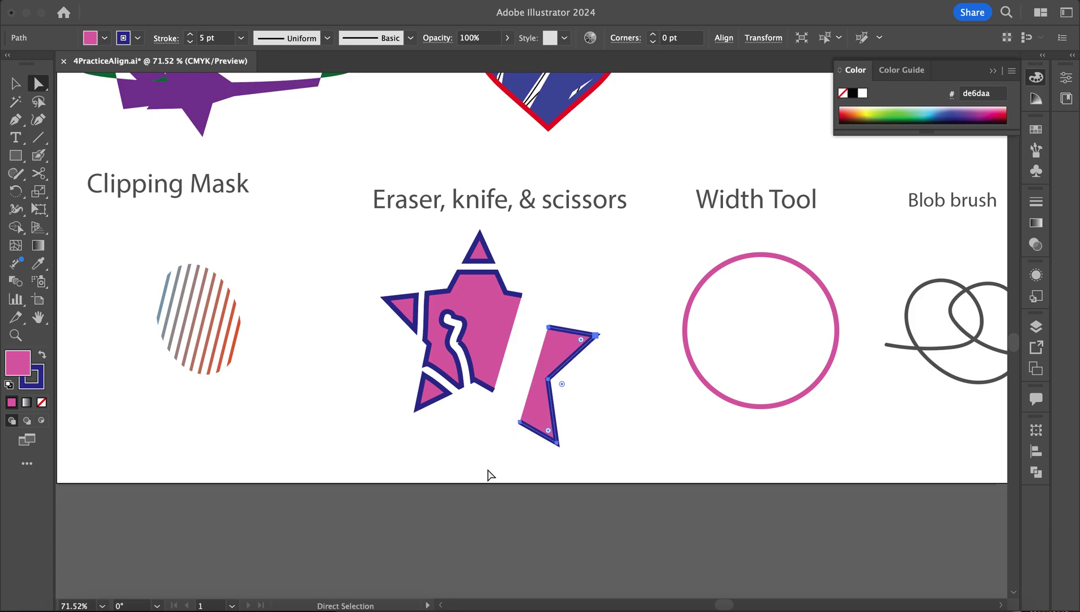
{"action": "left_click", "coordinate": [497, 320]}
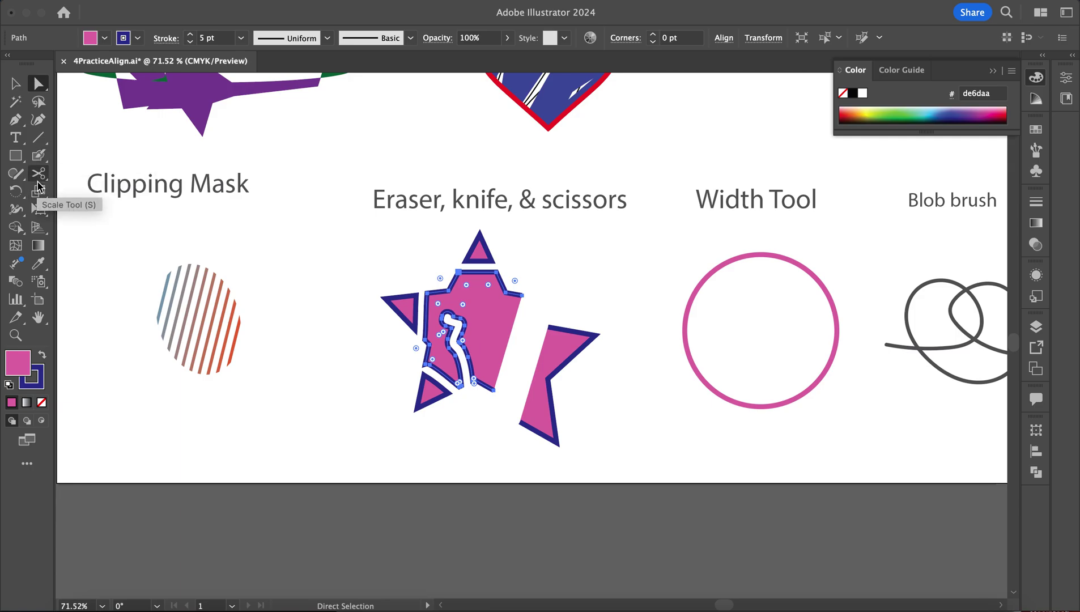
Knife a curved cut through the star and drag its top piece up-right.
{"action": "left_click_drag", "start_coordinate": [39, 172], "coordinate": [75, 209]}
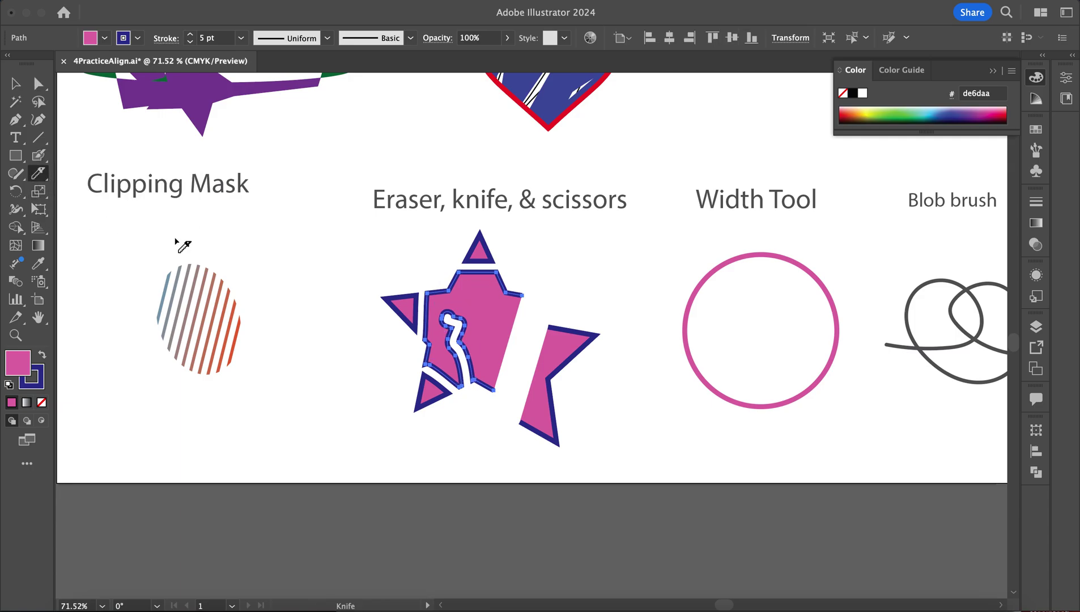
{"action": "left_click_drag", "start_coordinate": [517, 347], "coordinate": [399, 254]}
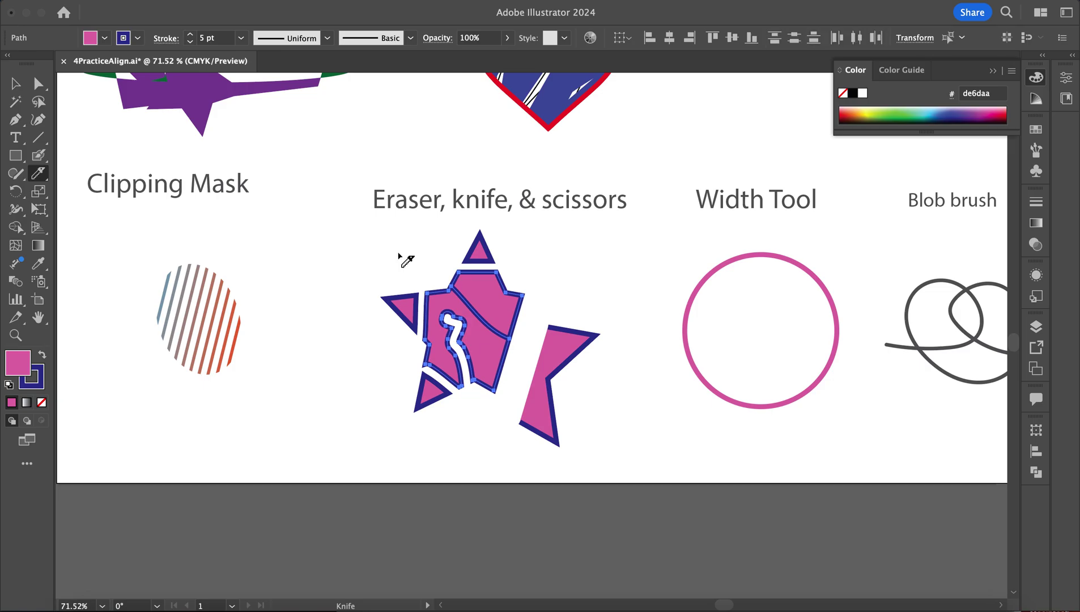
{"action": "left_click", "coordinate": [38, 83]}
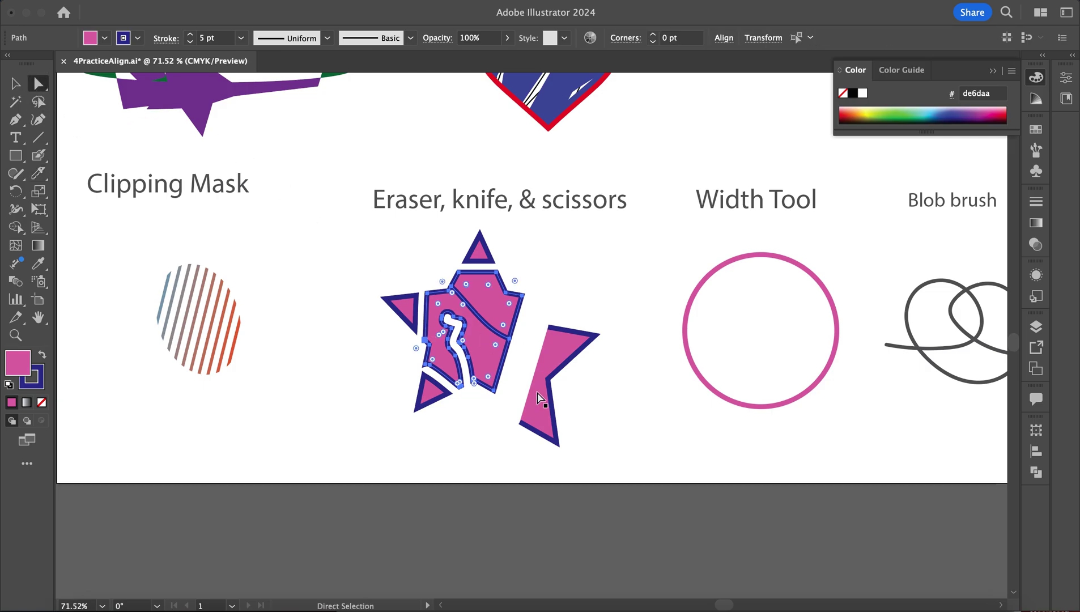
{"action": "left_click", "coordinate": [569, 280]}
{"action": "left_click_drag", "start_coordinate": [497, 299], "coordinate": [530, 292]}
{"action": "left_click", "coordinate": [491, 341]}
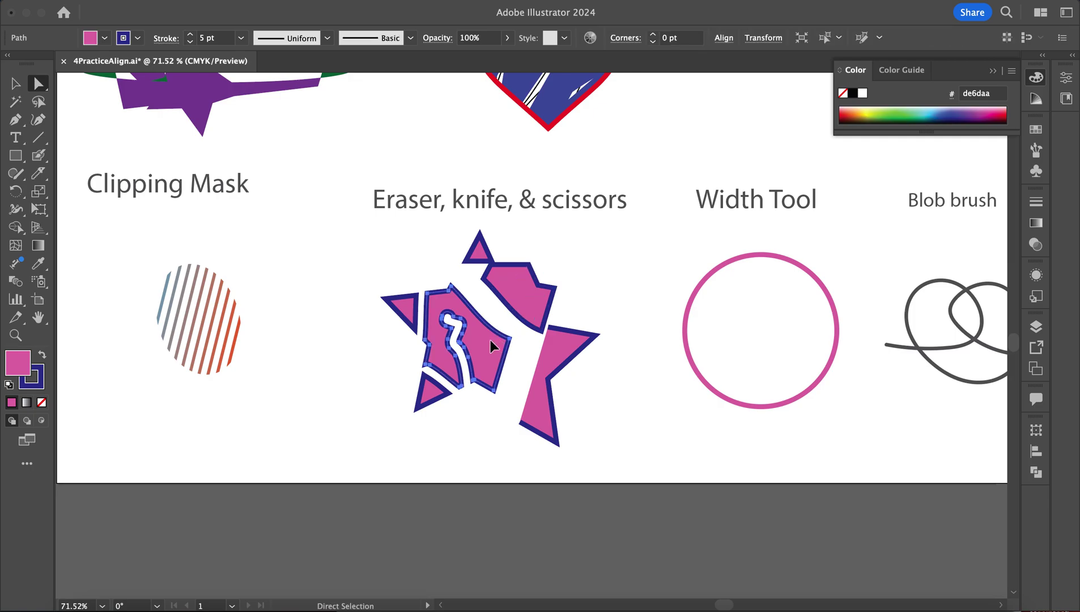
{"action": "mouse_move", "coordinate": [490, 340]}
{"action": "left_mouse_down"}
{"action": "mouse_move", "coordinate": [495, 352]}
{"action": "mouse_move", "coordinate": [493, 342]}
{"action": "left_mouse_up"}
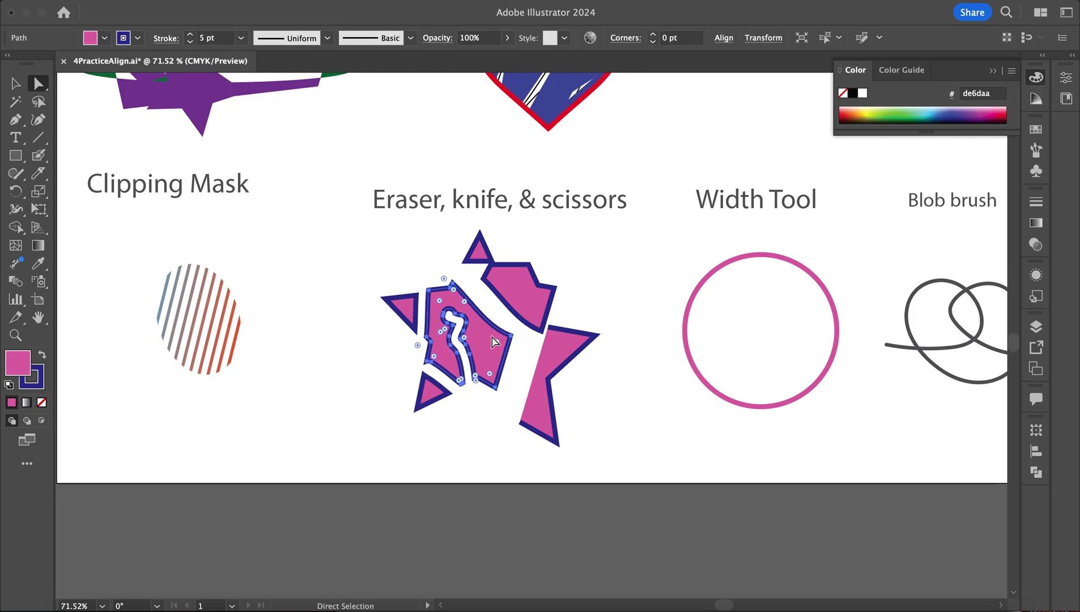
{"action": "scroll", "coordinate": [618, 321], "scroll_direction": "right", "scroll_amount": 6}
{"action": "scroll", "coordinate": [618, 320], "scroll_direction": "down", "scroll_amount": 2}
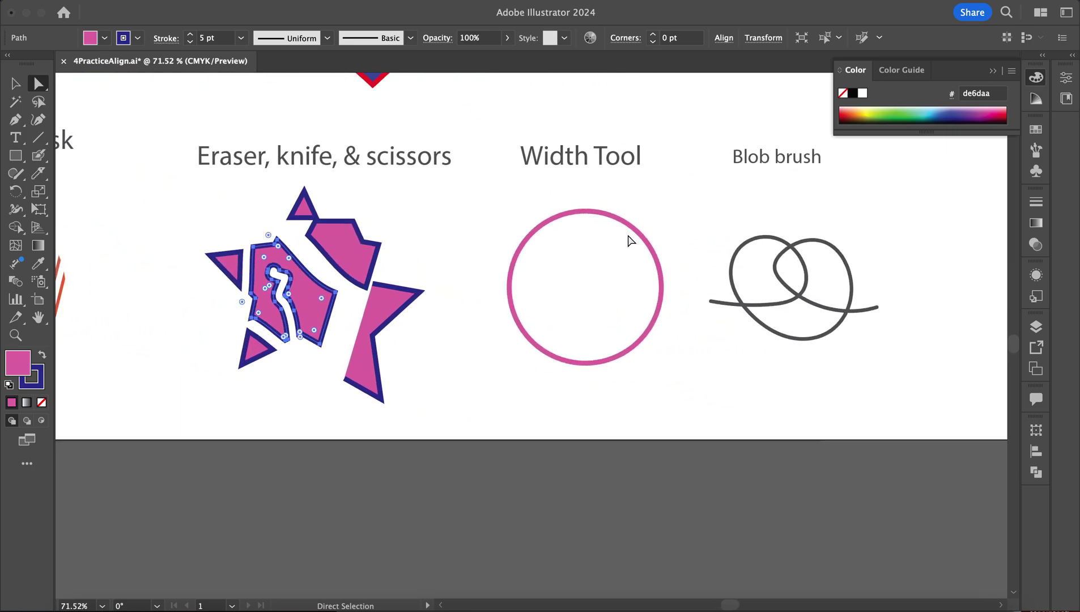
Select the pink circle and switch to the Width Tool.
{"action": "left_click", "coordinate": [613, 223]}
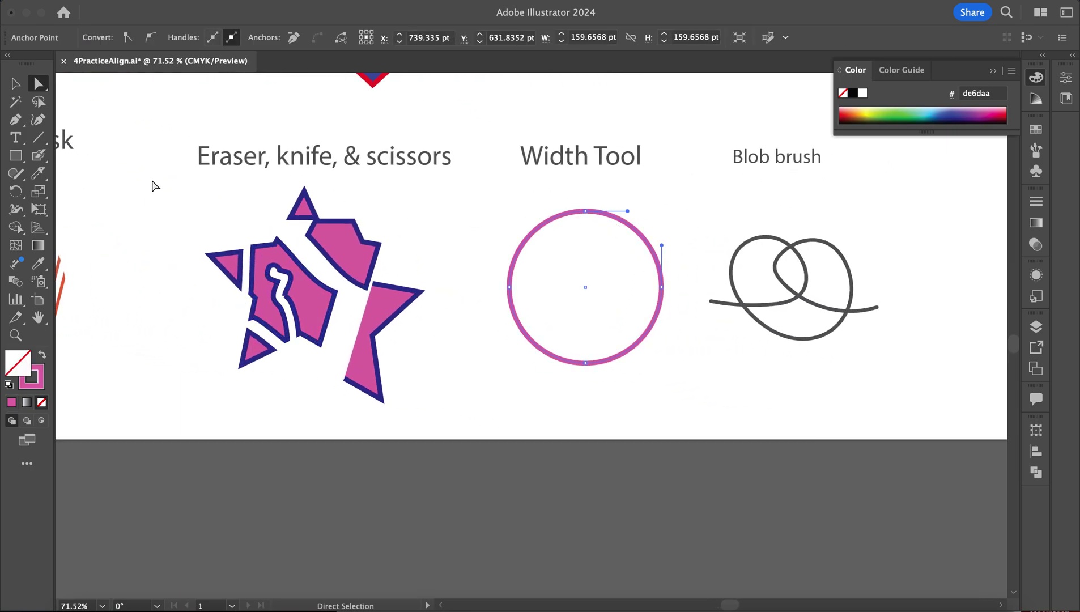
{"action": "left_click", "coordinate": [16, 174]}
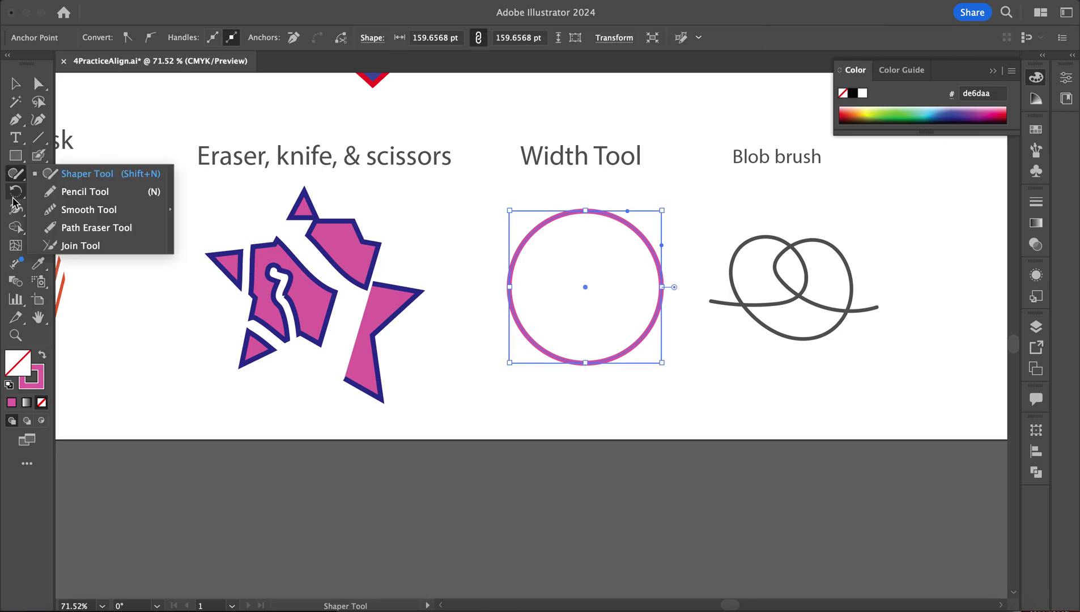
{"action": "left_click", "coordinate": [14, 210]}
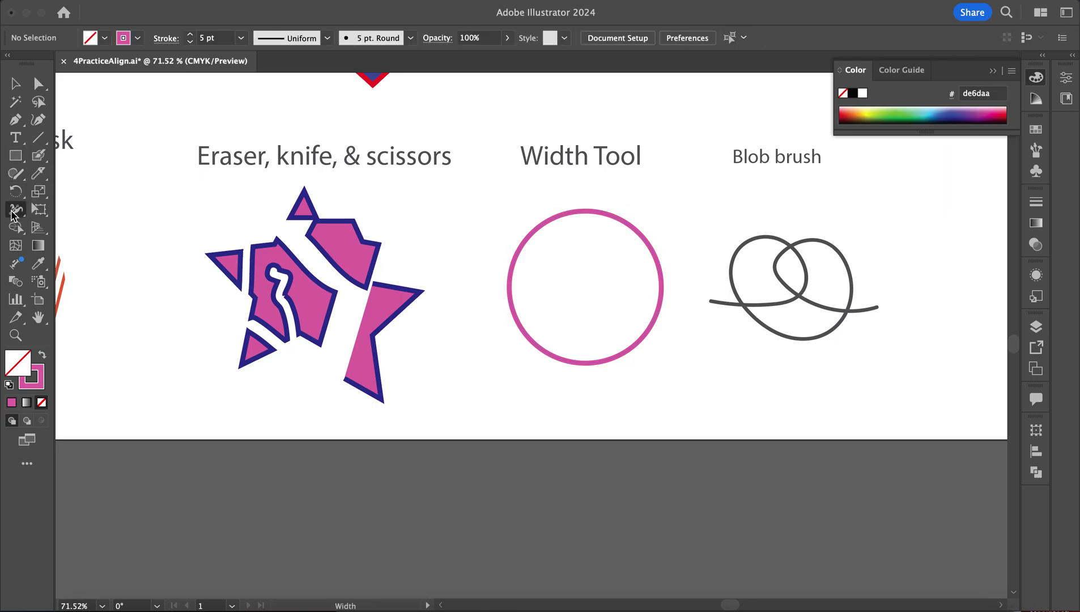
{"action": "left_click", "coordinate": [16, 83]}
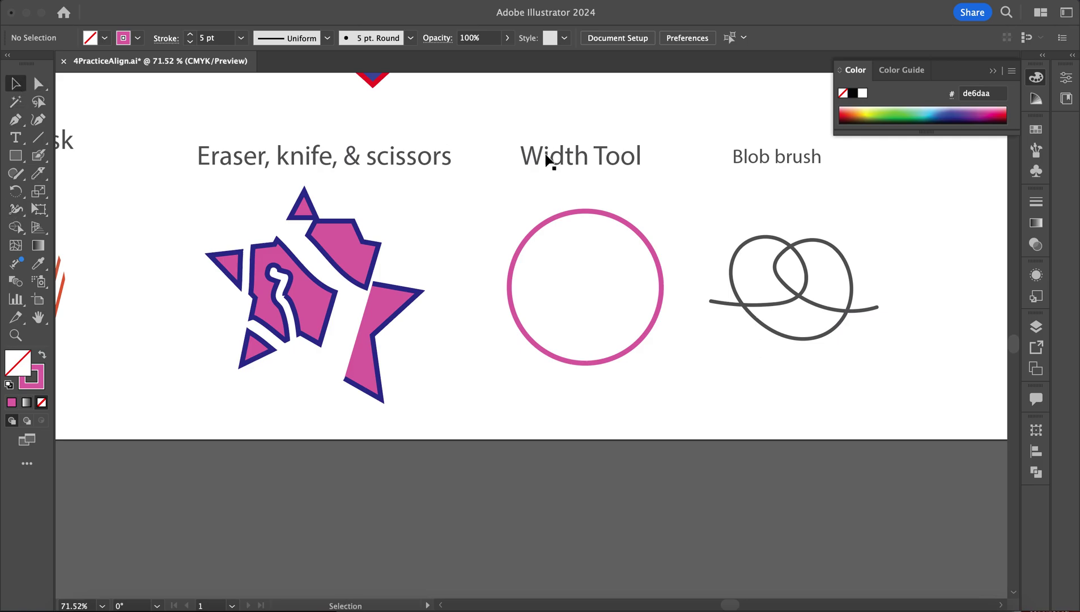
{"action": "left_click", "coordinate": [557, 225]}
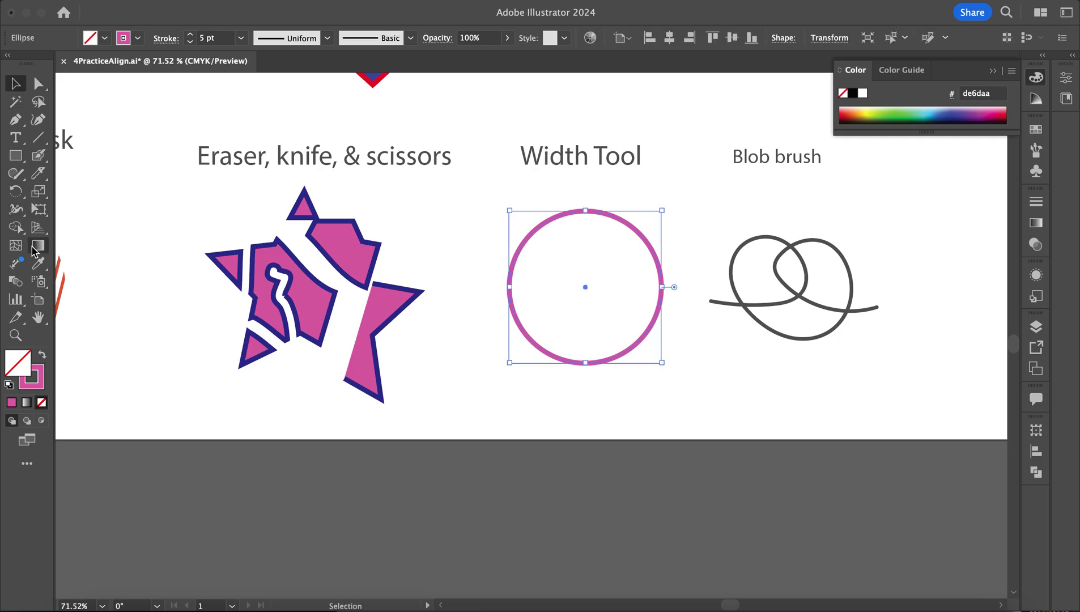
{"action": "left_click", "coordinate": [16, 209]}
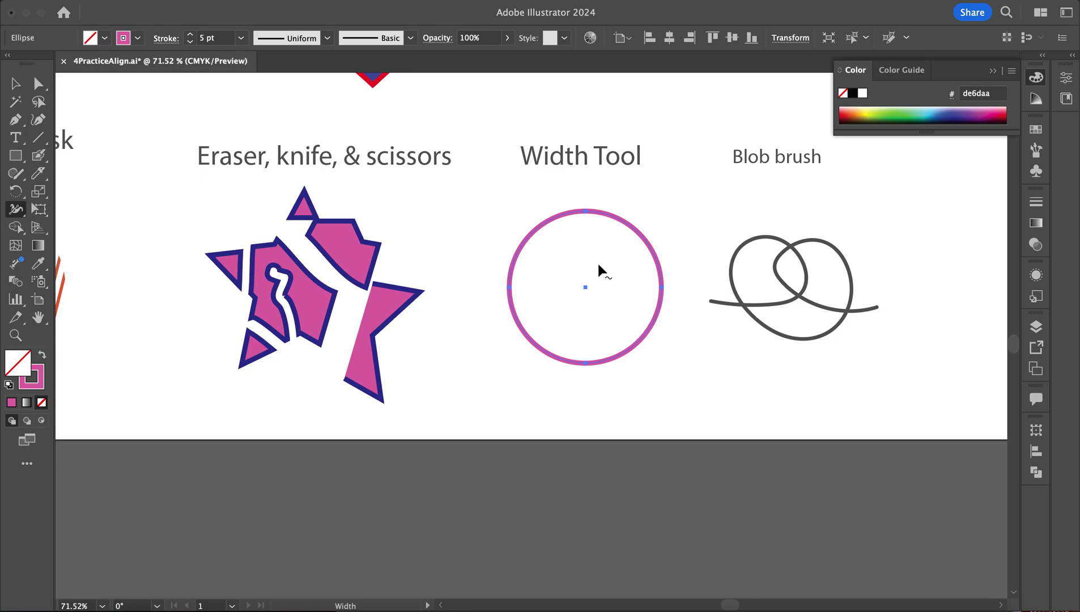
{"action": "scroll", "coordinate": [597, 262], "scroll_direction": "up", "scroll_amount": 5}
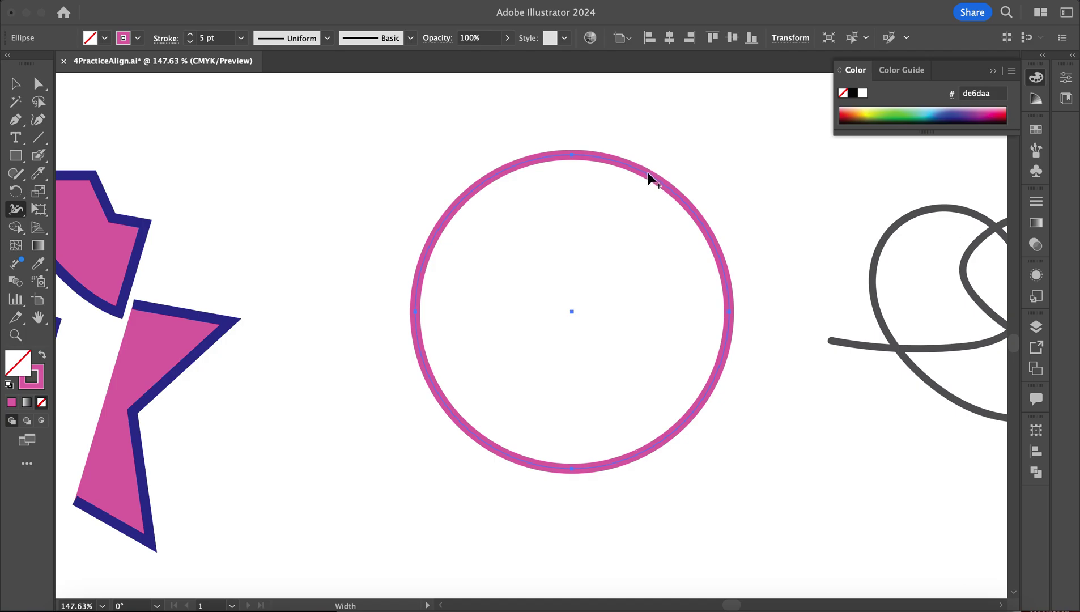
Drag width points around the circle, swelling the lower right and slightly bulging the upper left.
{"action": "left_click_drag", "start_coordinate": [647, 173], "coordinate": [639, 188]}
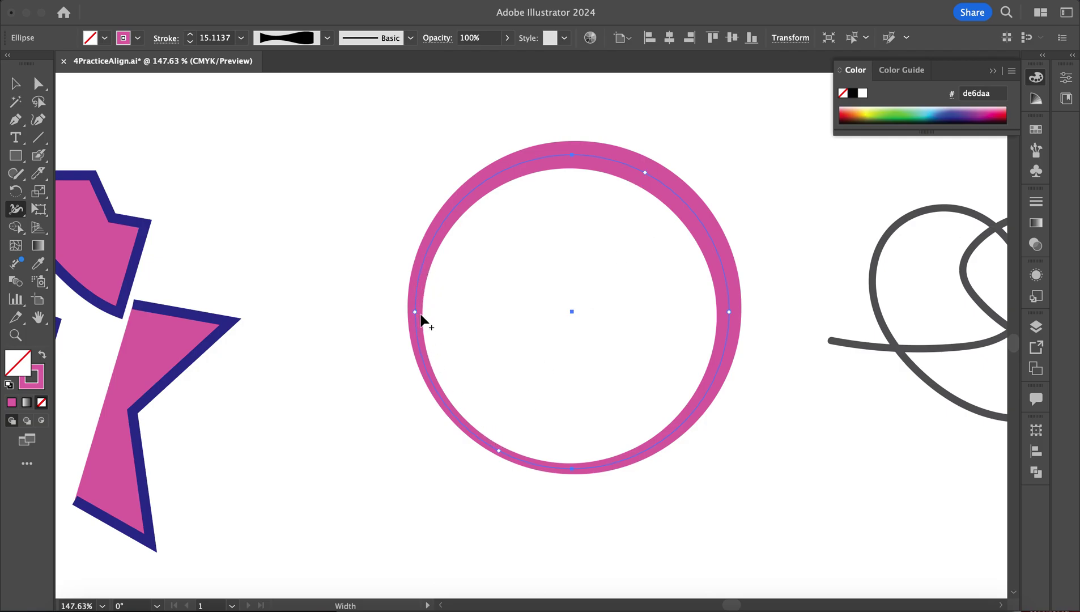
{"action": "left_click_drag", "start_coordinate": [421, 317], "coordinate": [419, 315]}
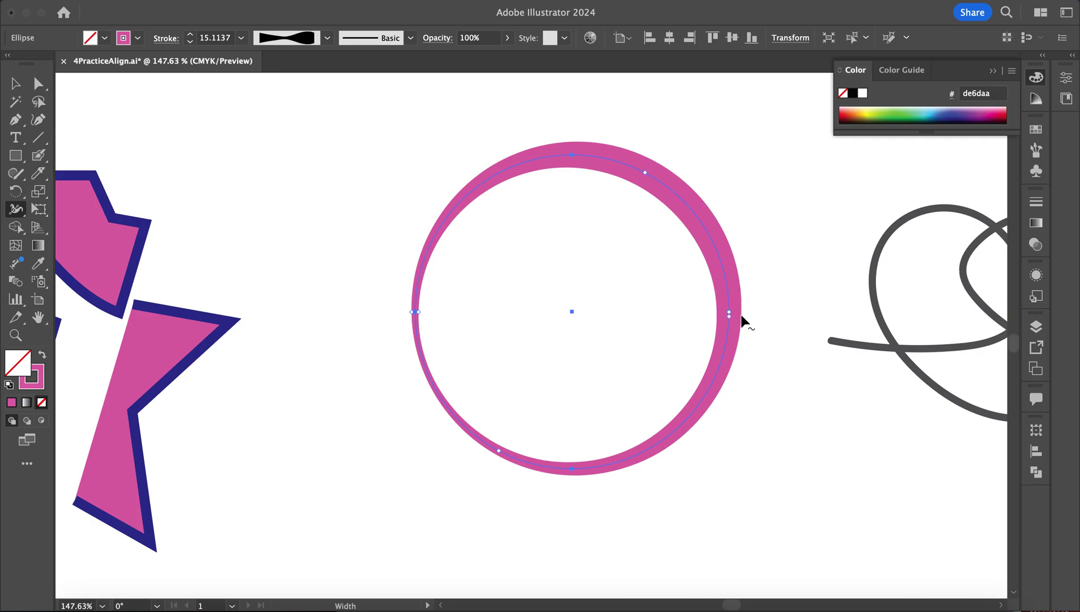
{"action": "left_click_drag", "start_coordinate": [734, 263], "coordinate": [730, 263]}
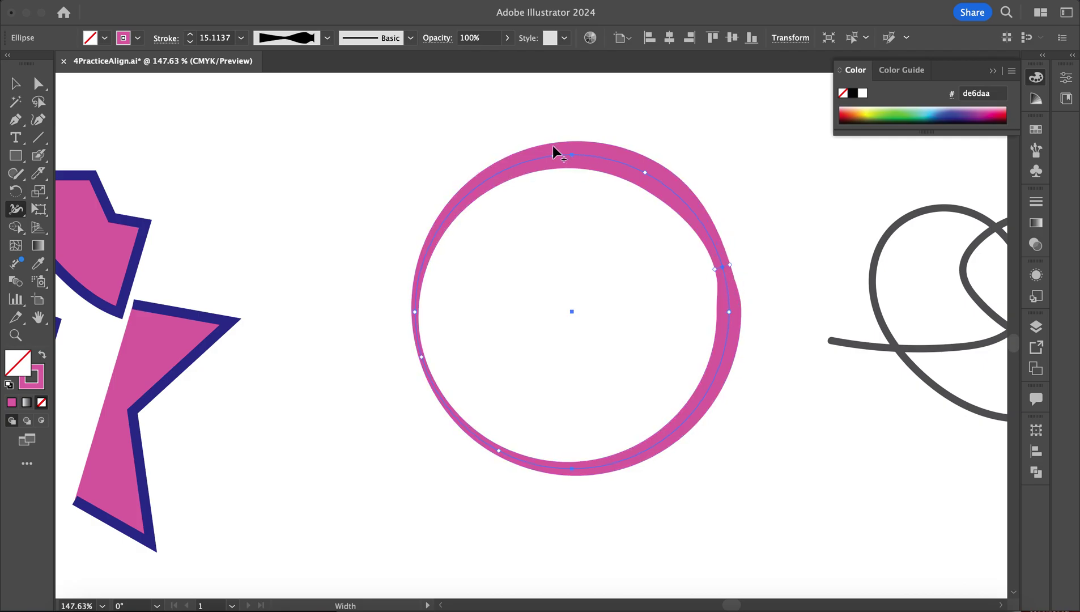
{"action": "left_click_drag", "start_coordinate": [553, 146], "coordinate": [554, 153]}
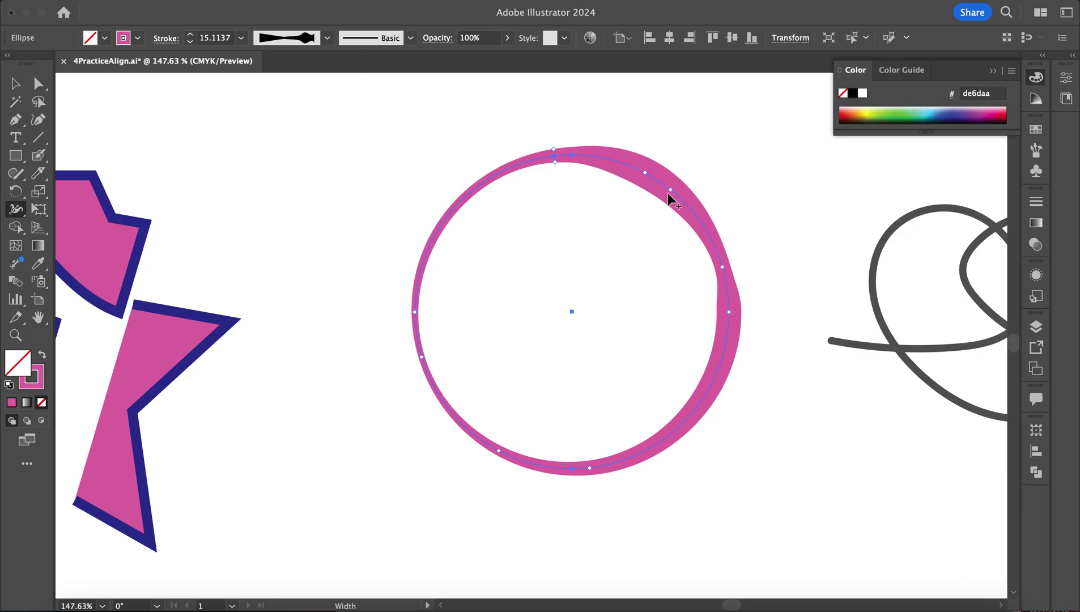
{"action": "left_click_drag", "start_coordinate": [698, 400], "coordinate": [675, 389]}
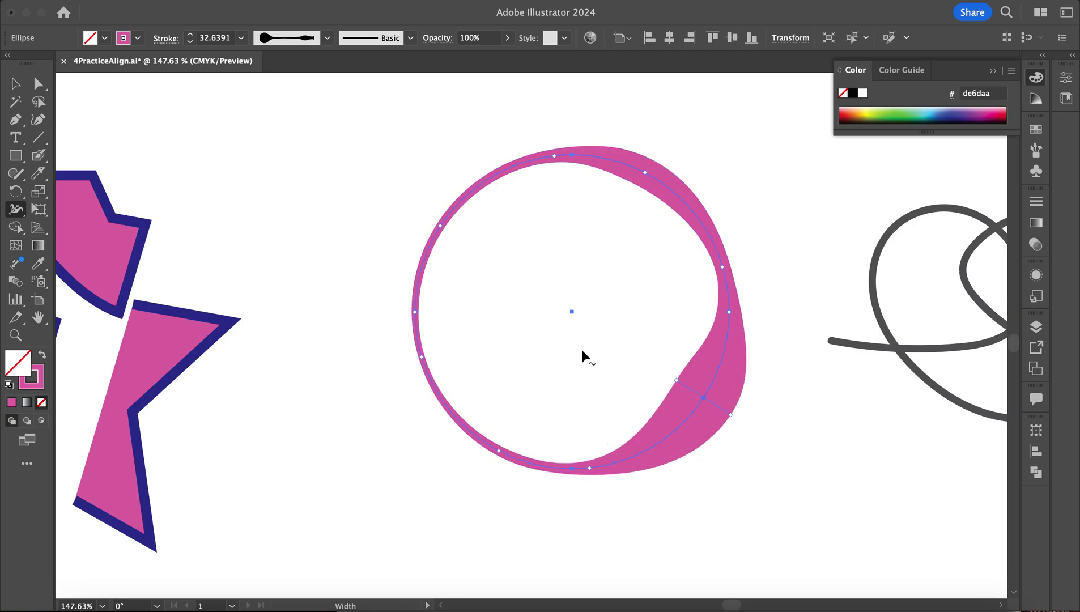
{"action": "left_click_drag", "start_coordinate": [458, 205], "coordinate": [464, 213]}
Deselect the reshaped circle and scroll over to the Blob brush section.
{"action": "scroll", "coordinate": [651, 298], "scroll_direction": "right", "scroll_amount": 5}
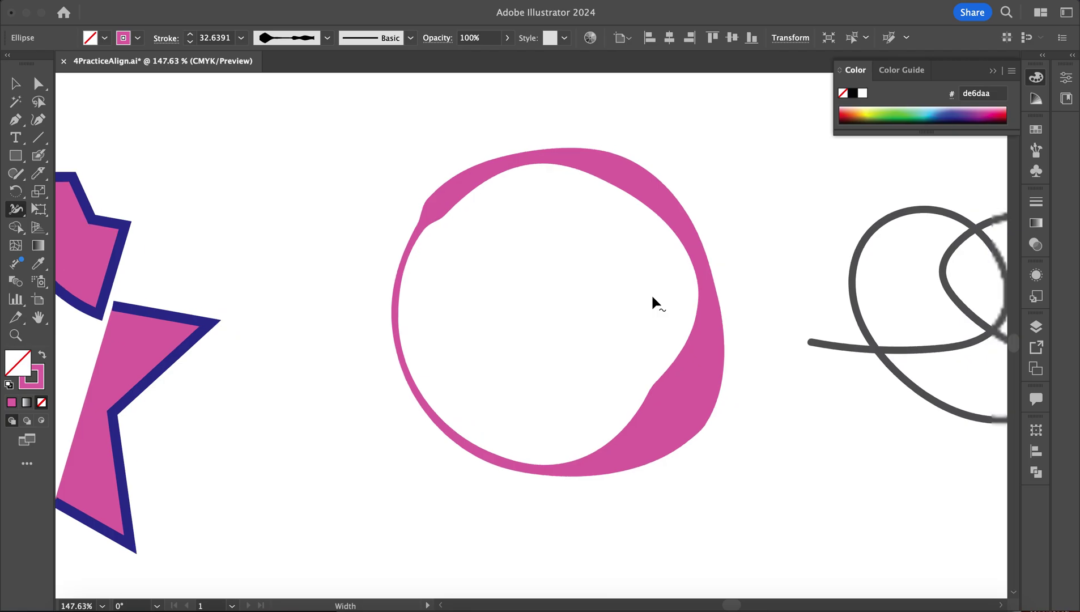
{"action": "left_click", "coordinate": [16, 84]}
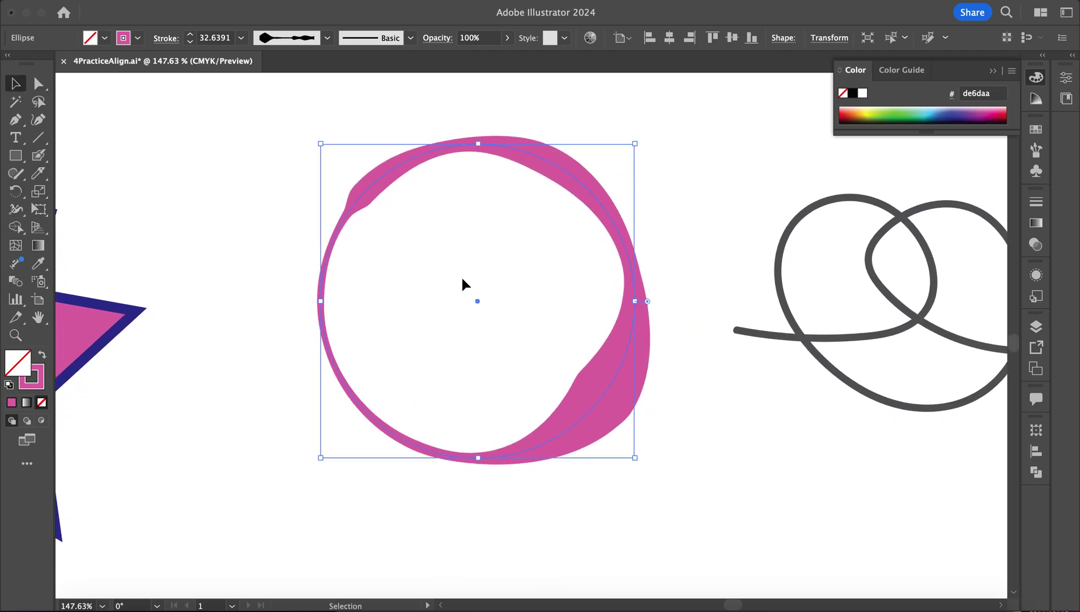
{"action": "left_click", "coordinate": [563, 315]}
{"action": "scroll", "coordinate": [563, 316], "scroll_direction": "right", "scroll_amount": 7}
{"action": "scroll", "coordinate": [563, 315], "scroll_direction": "down", "scroll_amount": 2}
{"action": "scroll", "coordinate": [562, 313], "scroll_direction": "right", "scroll_amount": 10}
{"action": "scroll", "coordinate": [561, 313], "scroll_direction": "up", "scroll_amount": 2}
{"action": "left_click", "coordinate": [216, 188]}
{"action": "scroll", "coordinate": [216, 188], "scroll_direction": "down", "scroll_amount": 3}
{"action": "left_click", "coordinate": [215, 187]}
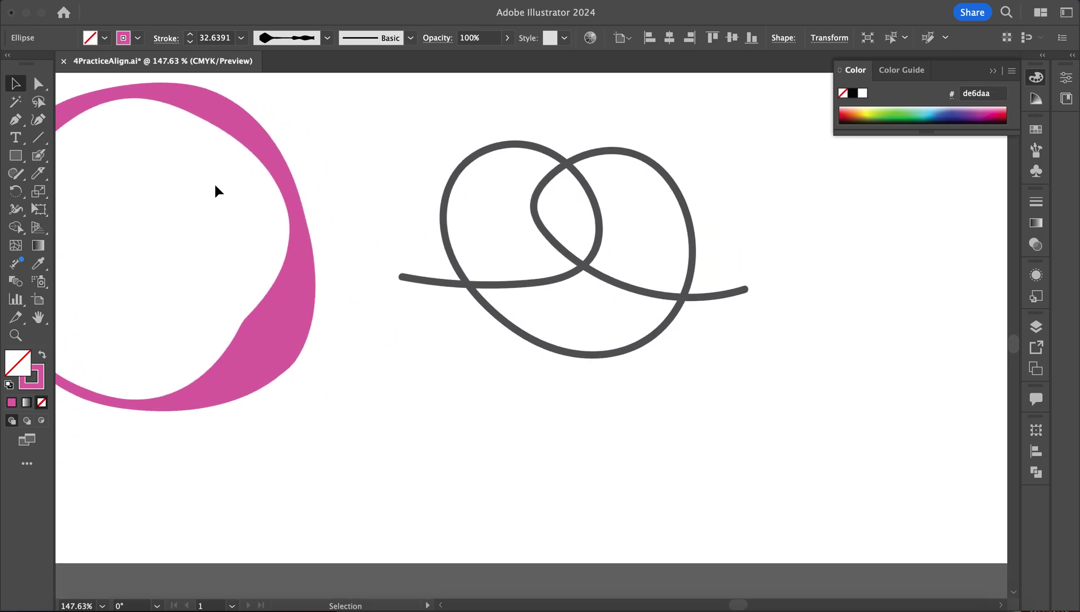
{"action": "left_click", "coordinate": [40, 155]}
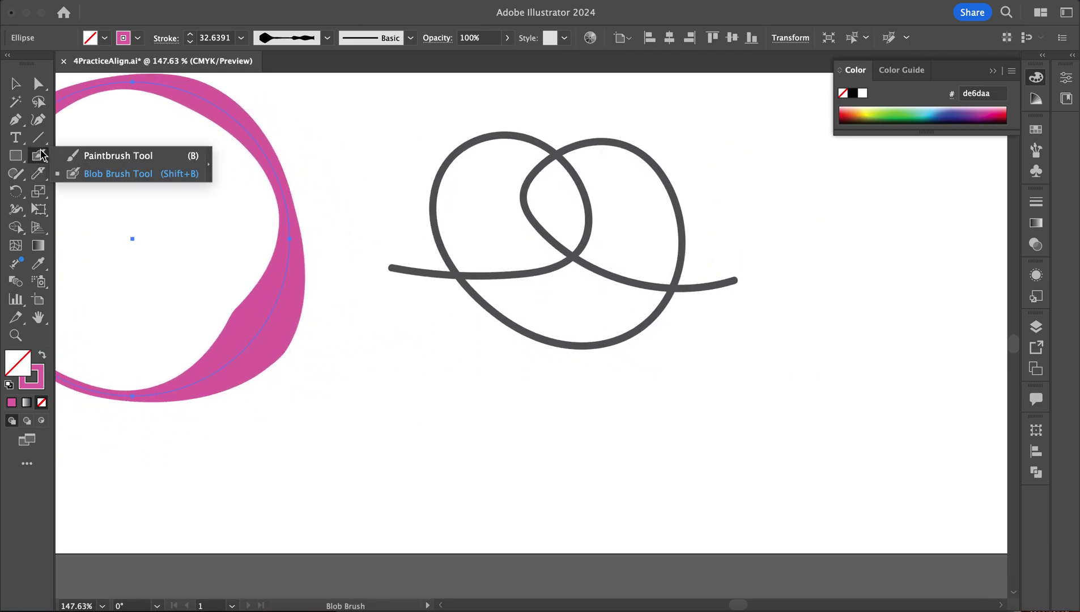
Paint a wavy pink Paintbrush stroke below the loop and give it a different brush.
{"action": "left_click", "coordinate": [77, 173]}
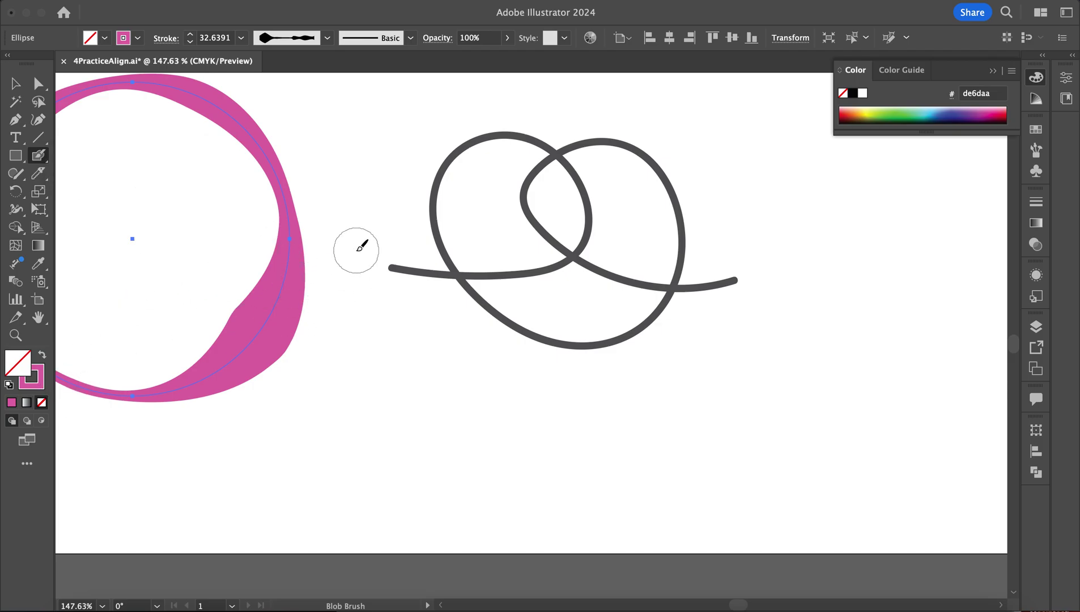
{"action": "left_click_drag", "start_coordinate": [36, 161], "coordinate": [74, 154]}
{"action": "left_click", "coordinate": [395, 344]}
{"action": "mouse_move", "coordinate": [416, 342]}
{"action": "left_mouse_down"}
{"action": "mouse_move", "coordinate": [577, 439]}
{"action": "mouse_move", "coordinate": [630, 455]}
{"action": "left_mouse_up"}
{"action": "left_click", "coordinate": [38, 85]}
{"action": "left_click", "coordinate": [451, 346]}
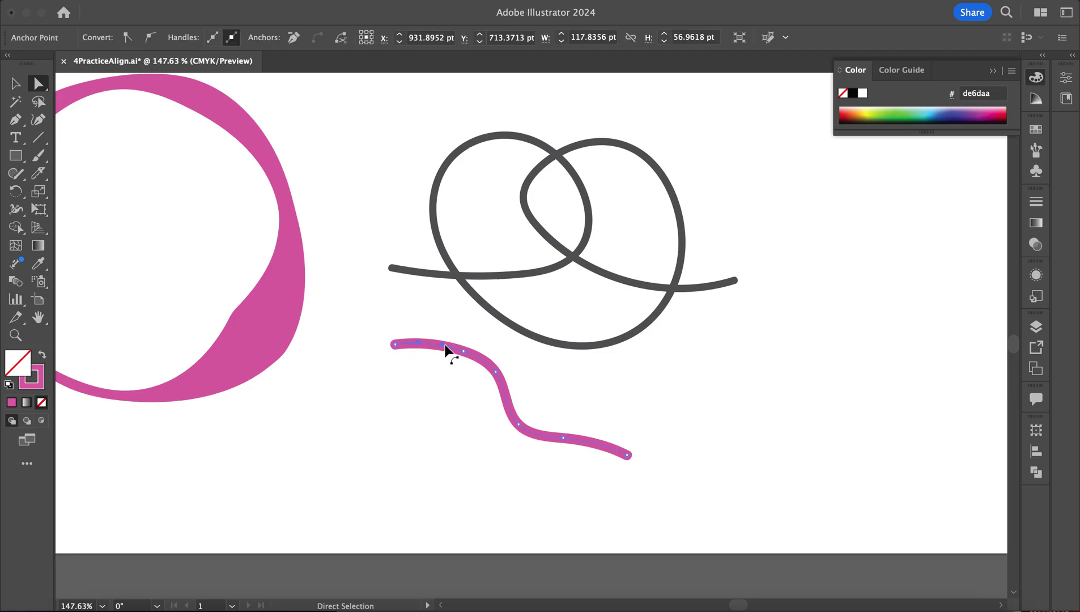
{"action": "left_click", "coordinate": [1035, 153]}
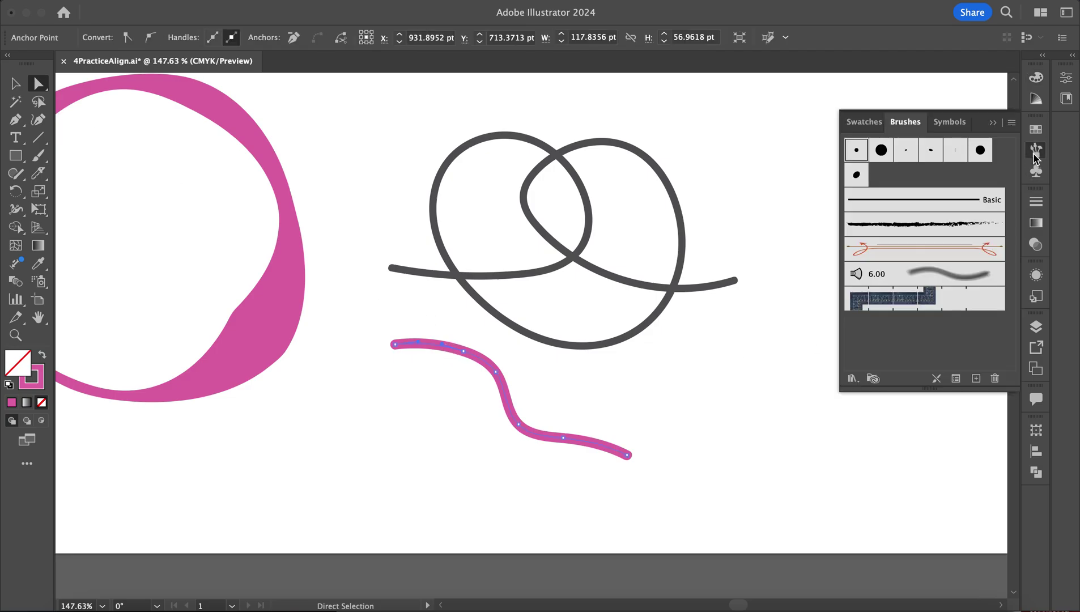
{"action": "left_click", "coordinate": [931, 150]}
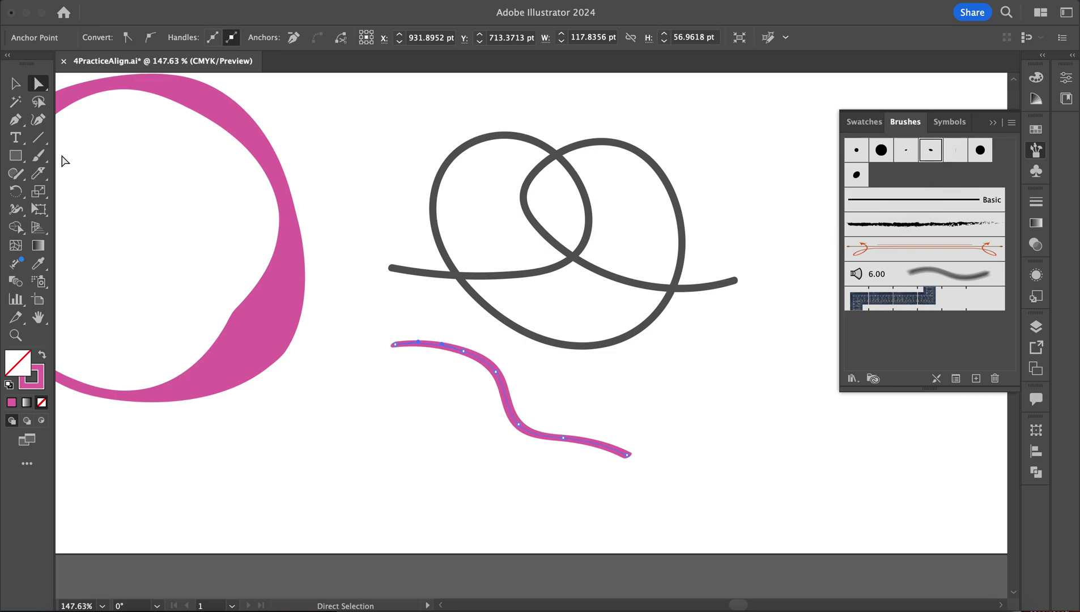
Trace the grey loop with a pink brush stroke, then delete that stroke.
{"action": "left_click", "coordinate": [38, 157]}
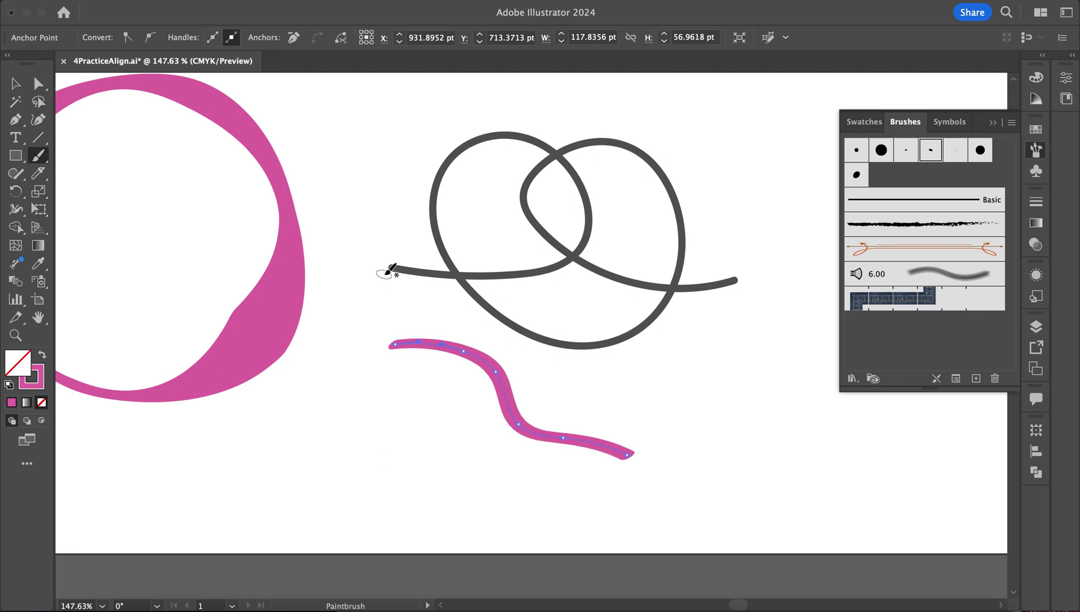
{"action": "mouse_move", "coordinate": [388, 265]}
{"action": "left_mouse_down"}
{"action": "mouse_move", "coordinate": [470, 274]}
{"action": "mouse_move", "coordinate": [571, 251]}
{"action": "mouse_move", "coordinate": [586, 236]}
{"action": "mouse_move", "coordinate": [584, 206]}
{"action": "mouse_move", "coordinate": [573, 175]}
{"action": "mouse_move", "coordinate": [546, 155]}
{"action": "mouse_move", "coordinate": [505, 153]}
{"action": "mouse_move", "coordinate": [476, 168]}
{"action": "mouse_move", "coordinate": [460, 191]}
{"action": "mouse_move", "coordinate": [458, 241]}
{"action": "mouse_move", "coordinate": [521, 318]}
{"action": "mouse_move", "coordinate": [552, 335]}
{"action": "mouse_move", "coordinate": [624, 334]}
{"action": "mouse_move", "coordinate": [653, 318]}
{"action": "mouse_move", "coordinate": [657, 237]}
{"action": "mouse_move", "coordinate": [632, 157]}
{"action": "mouse_move", "coordinate": [590, 148]}
{"action": "mouse_move", "coordinate": [511, 158]}
{"action": "mouse_move", "coordinate": [504, 176]}
{"action": "mouse_move", "coordinate": [536, 229]}
{"action": "mouse_move", "coordinate": [611, 289]}
{"action": "mouse_move", "coordinate": [704, 305]}
{"action": "mouse_move", "coordinate": [752, 286]}
{"action": "left_mouse_up"}
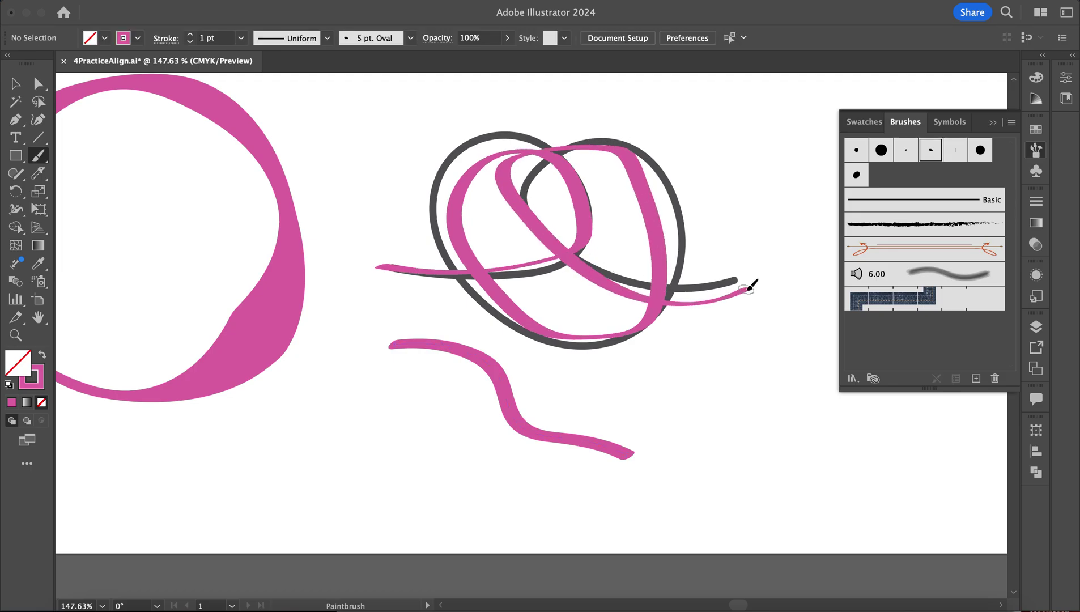
{"action": "left_click", "coordinate": [41, 85]}
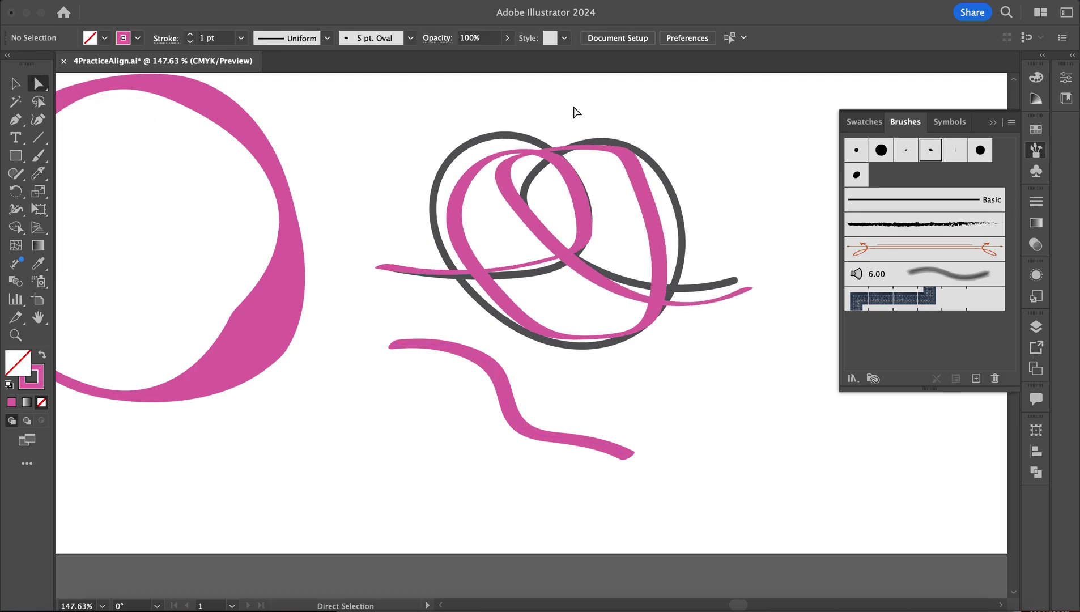
{"action": "left_click", "coordinate": [622, 159]}
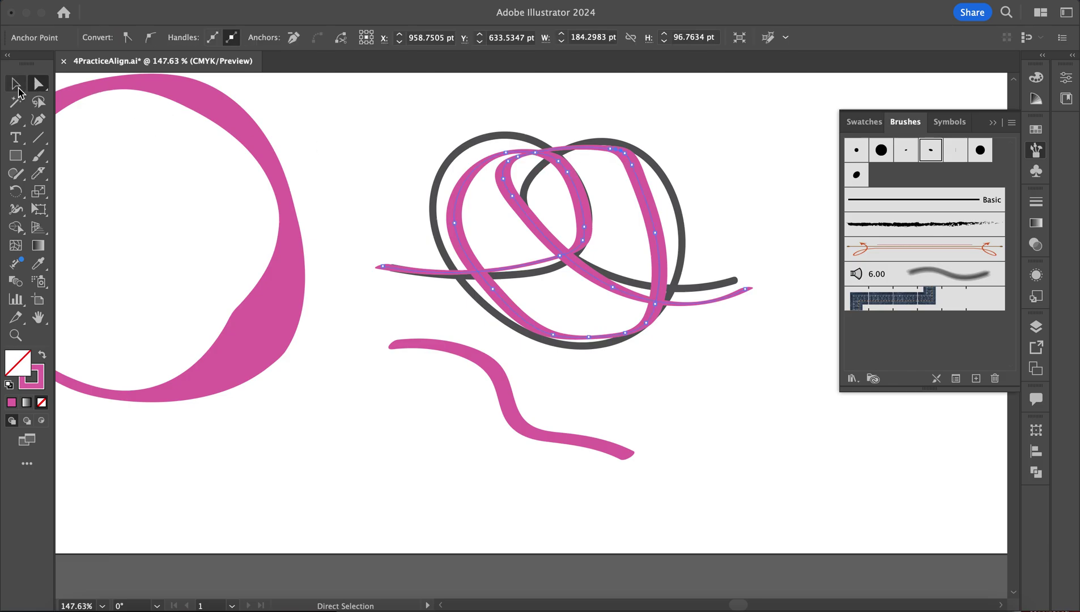
{"action": "key", "text": "Delete"}
{"action": "key", "text": "Delete"}
{"action": "left_click", "coordinate": [40, 155]}
{"action": "left_click", "coordinate": [86, 174]}
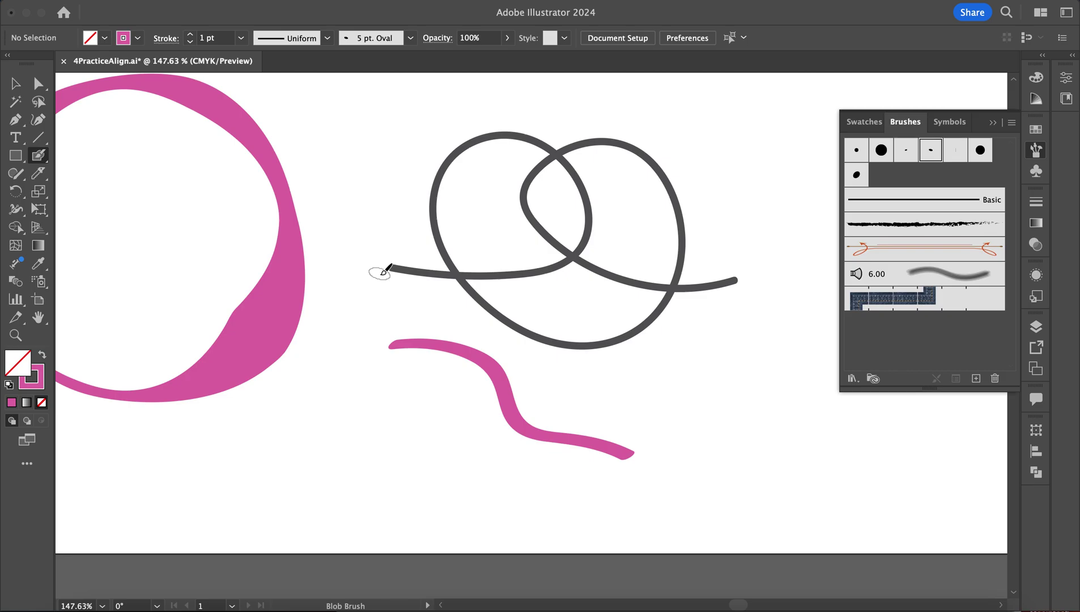
Finish tracing the loop's left part in pink, then inspect the pink strokes' anchor points with Direct Selection.
{"action": "mouse_move", "coordinate": [391, 269]}
{"action": "left_mouse_down"}
{"action": "mouse_move", "coordinate": [487, 275]}
{"action": "mouse_move", "coordinate": [575, 250]}
{"action": "mouse_move", "coordinate": [580, 201]}
{"action": "mouse_move", "coordinate": [544, 139]}
{"action": "mouse_move", "coordinate": [455, 160]}
{"action": "mouse_move", "coordinate": [453, 203]}
{"action": "mouse_move", "coordinate": [477, 258]}
{"action": "mouse_move", "coordinate": [558, 340]}
{"action": "mouse_move", "coordinate": [649, 315]}
{"action": "mouse_move", "coordinate": [673, 215]}
{"action": "mouse_move", "coordinate": [659, 169]}
{"action": "mouse_move", "coordinate": [631, 133]}
{"action": "mouse_move", "coordinate": [599, 121]}
{"action": "mouse_move", "coordinate": [558, 134]}
{"action": "mouse_move", "coordinate": [528, 162]}
{"action": "mouse_move", "coordinate": [563, 217]}
{"action": "mouse_move", "coordinate": [598, 258]}
{"action": "mouse_move", "coordinate": [687, 294]}
{"action": "mouse_move", "coordinate": [744, 290]}
{"action": "left_mouse_up"}
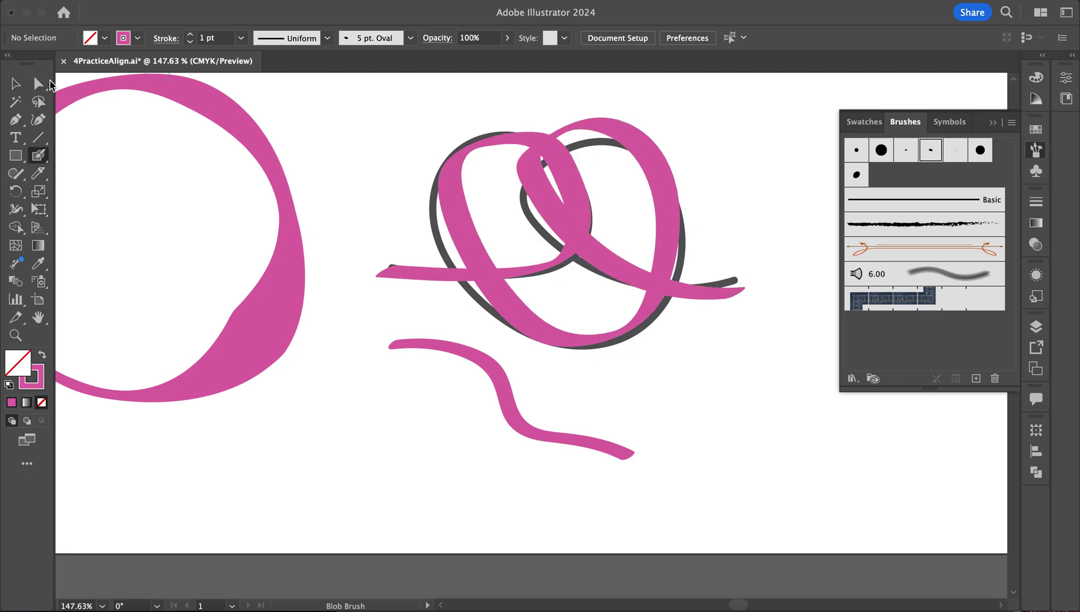
{"action": "left_click", "coordinate": [41, 84]}
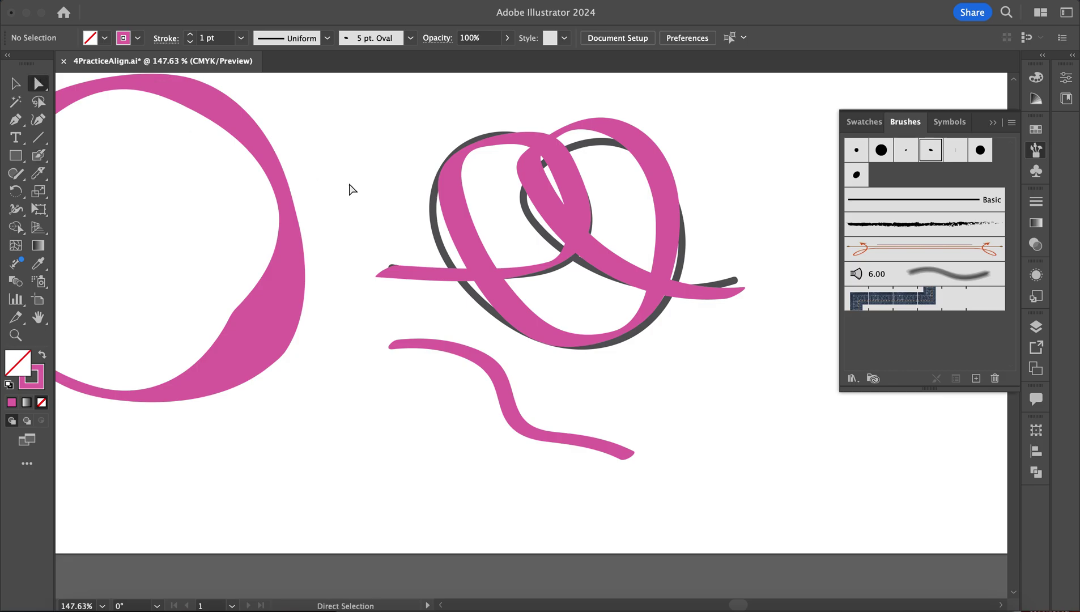
{"action": "left_click", "coordinate": [561, 202]}
{"action": "scroll", "coordinate": [569, 219], "scroll_direction": "up", "scroll_amount": 5}
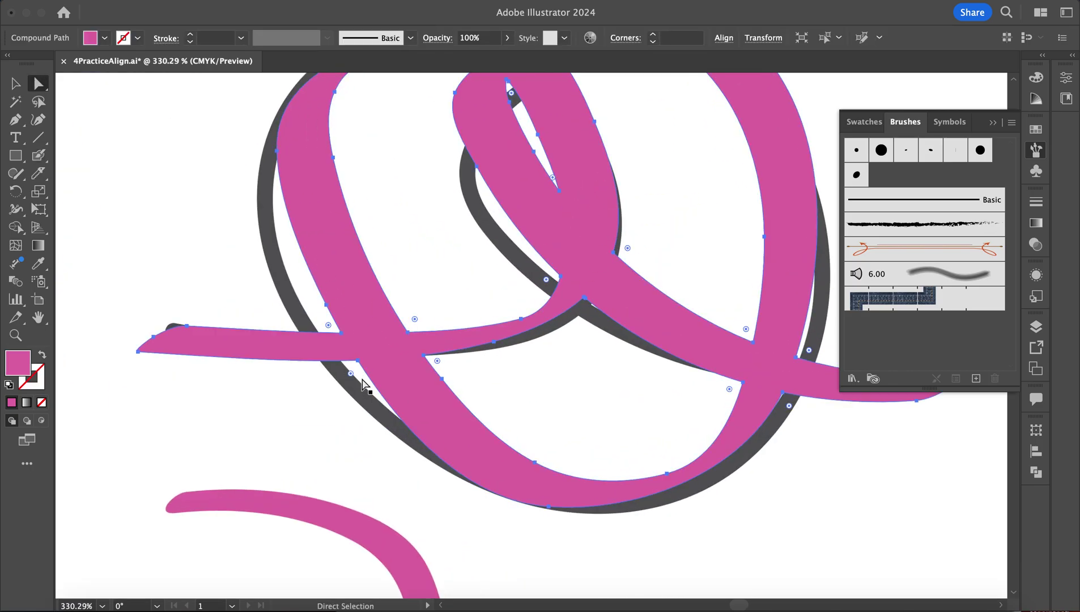
{"action": "left_click", "coordinate": [346, 528]}
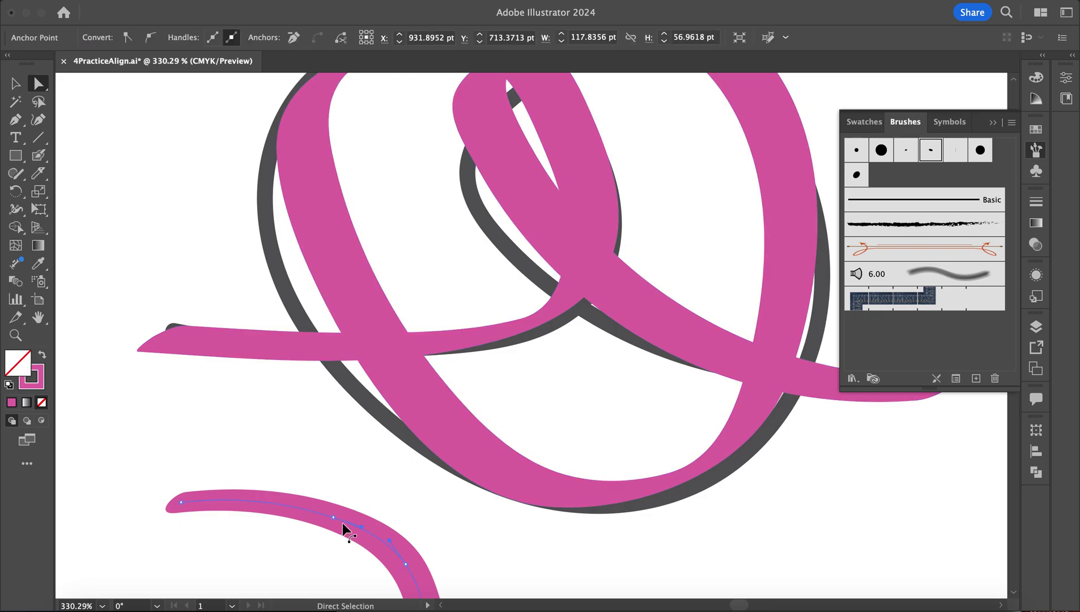
{"action": "scroll", "coordinate": [352, 545], "scroll_direction": "down", "scroll_amount": 5}
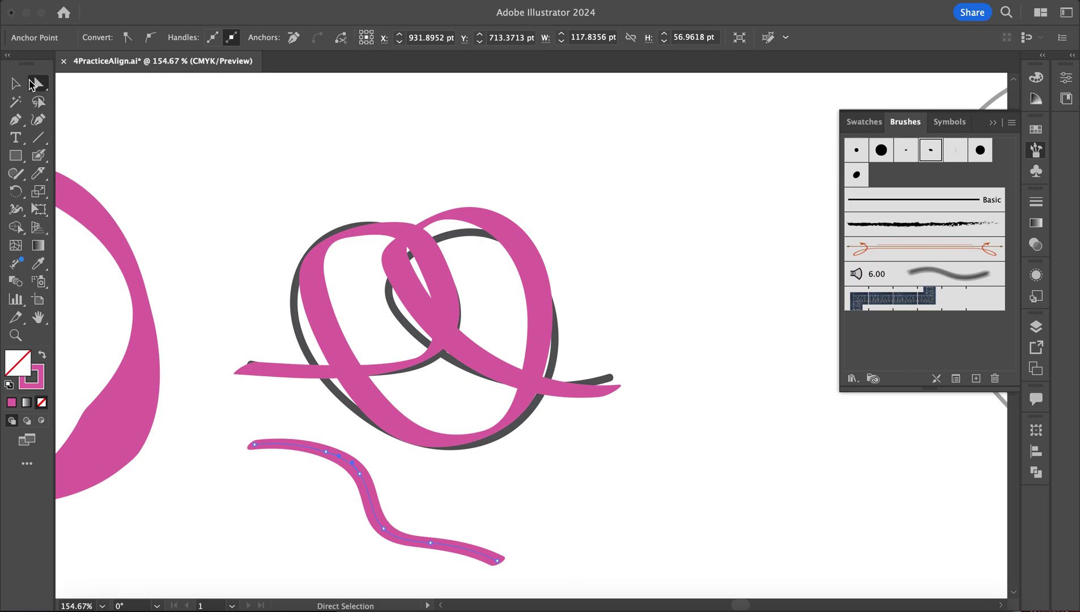
Paint a small pink blob-brush dot to the upper right of the traced loop.
{"action": "left_click_drag", "start_coordinate": [38, 157], "coordinate": [88, 169]}
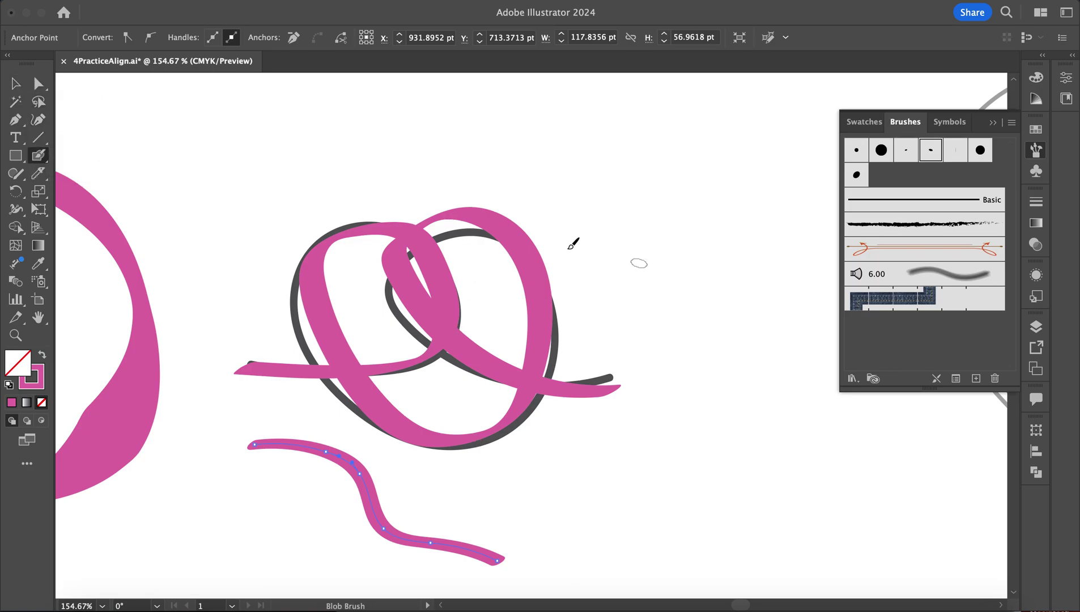
{"action": "left_click", "coordinate": [635, 238]}
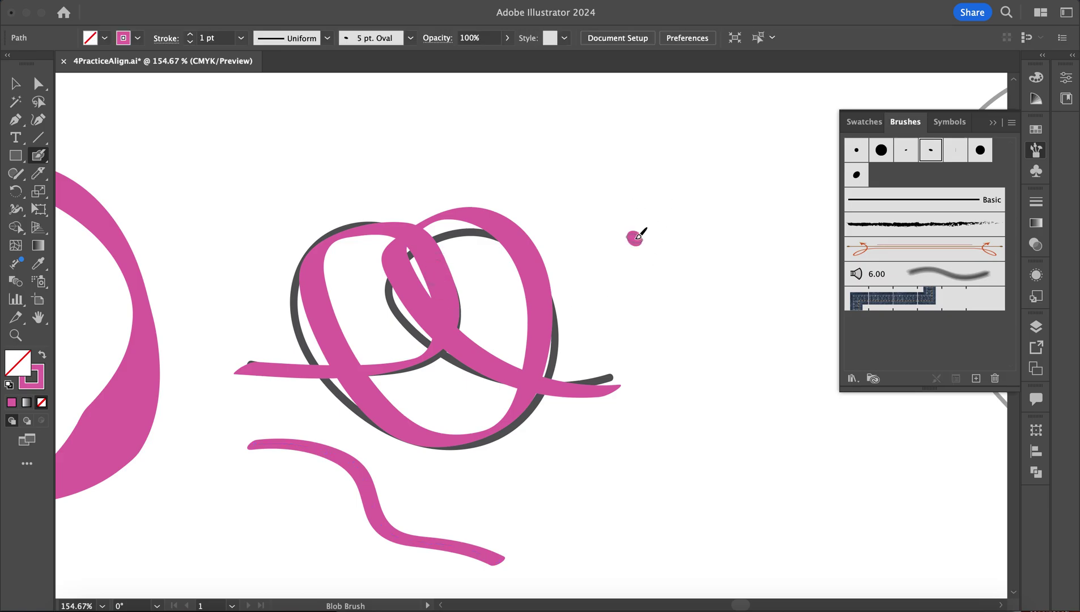
{"action": "double_click", "coordinate": [38, 154]}
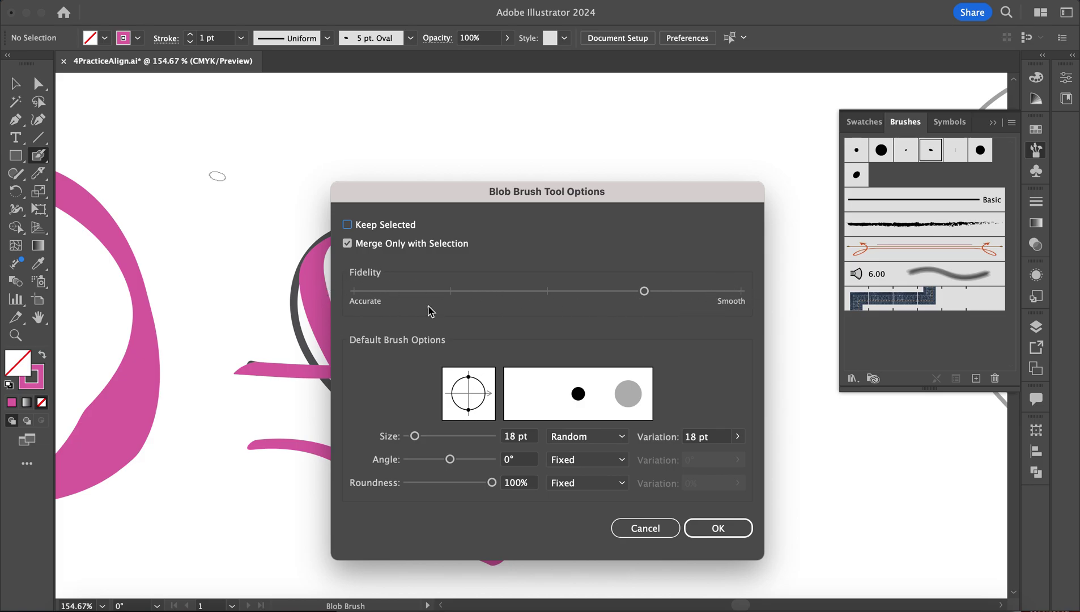
Accept the 18 pt Blob Brush settings unchanged and return to the Selection tool, zooming out.
{"action": "left_click", "coordinate": [707, 526]}
{"action": "key", "text": "v"}
{"action": "scroll", "coordinate": [564, 297], "scroll_direction": "down", "scroll_amount": 4}
{"action": "scroll", "coordinate": [564, 297], "scroll_direction": "right", "scroll_amount": 6}
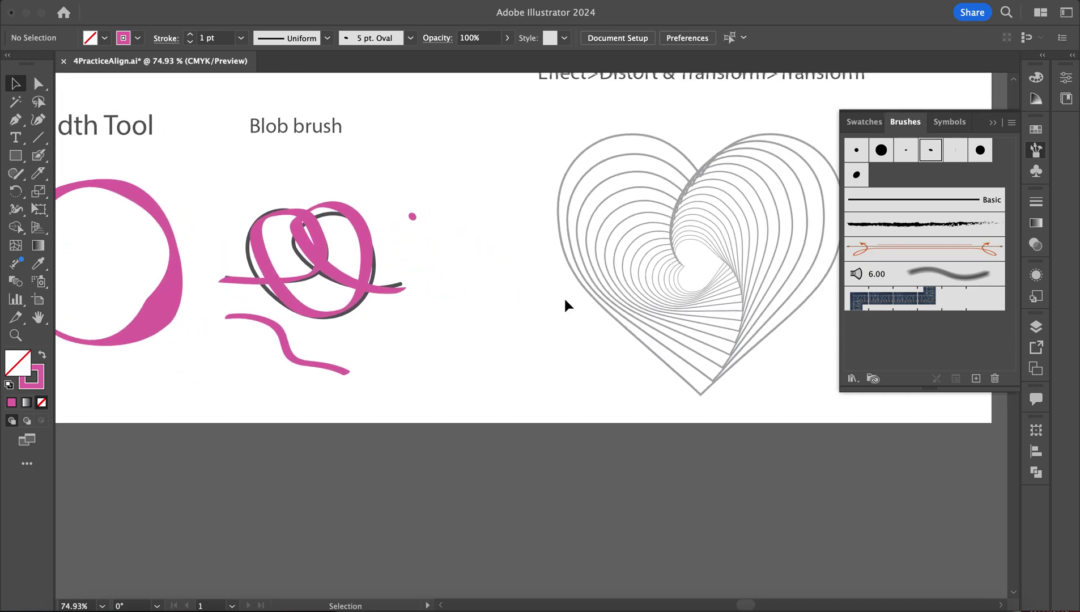
{"action": "left_click", "coordinate": [543, 207]}
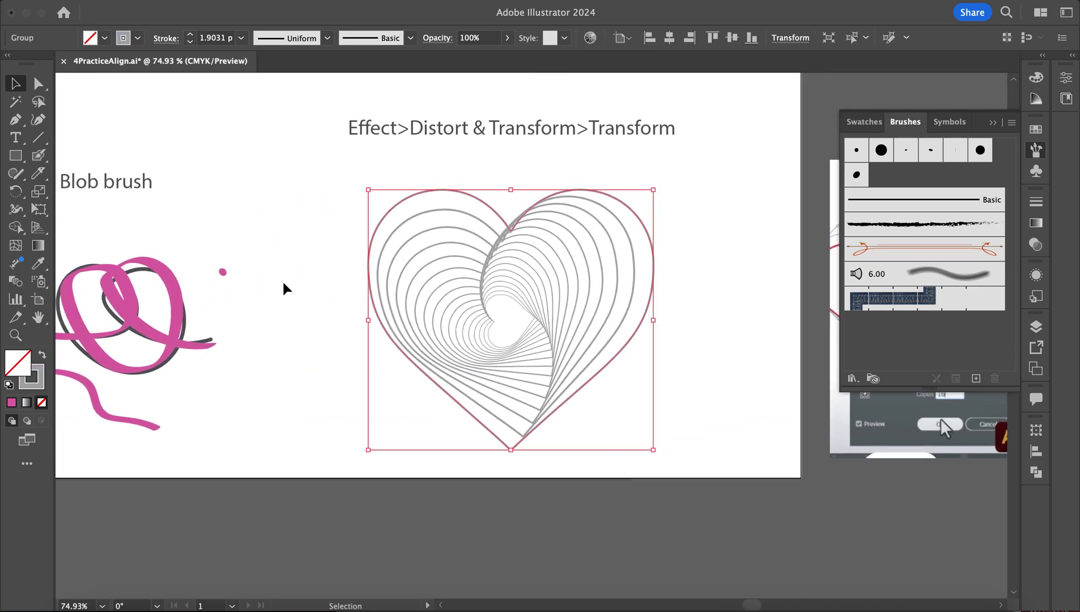
{"action": "scroll", "coordinate": [282, 279], "scroll_direction": "down", "scroll_amount": 3}
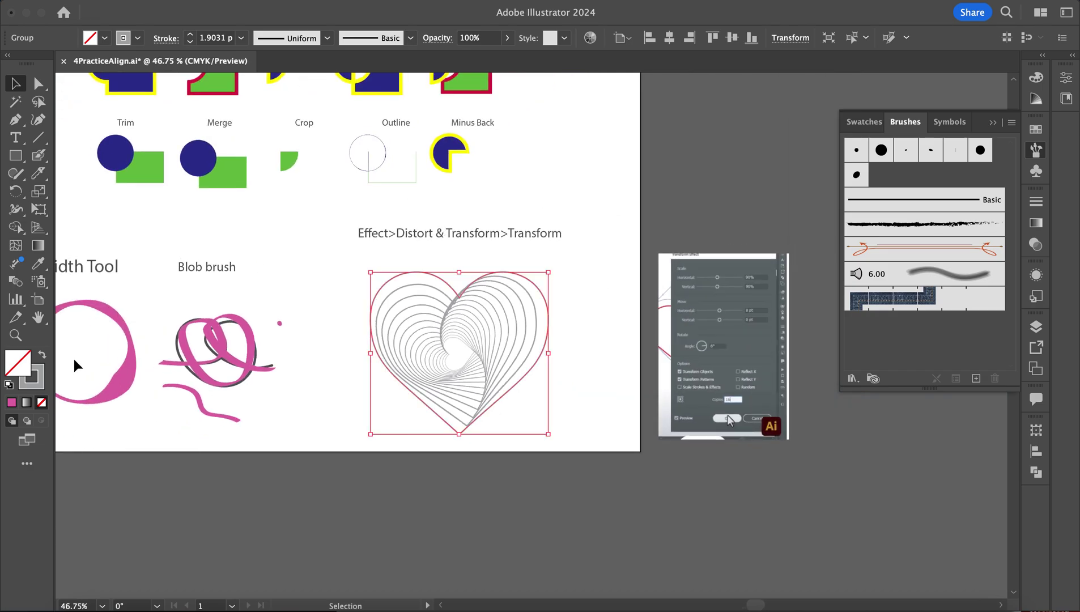
{"action": "double_click", "coordinate": [39, 385]}
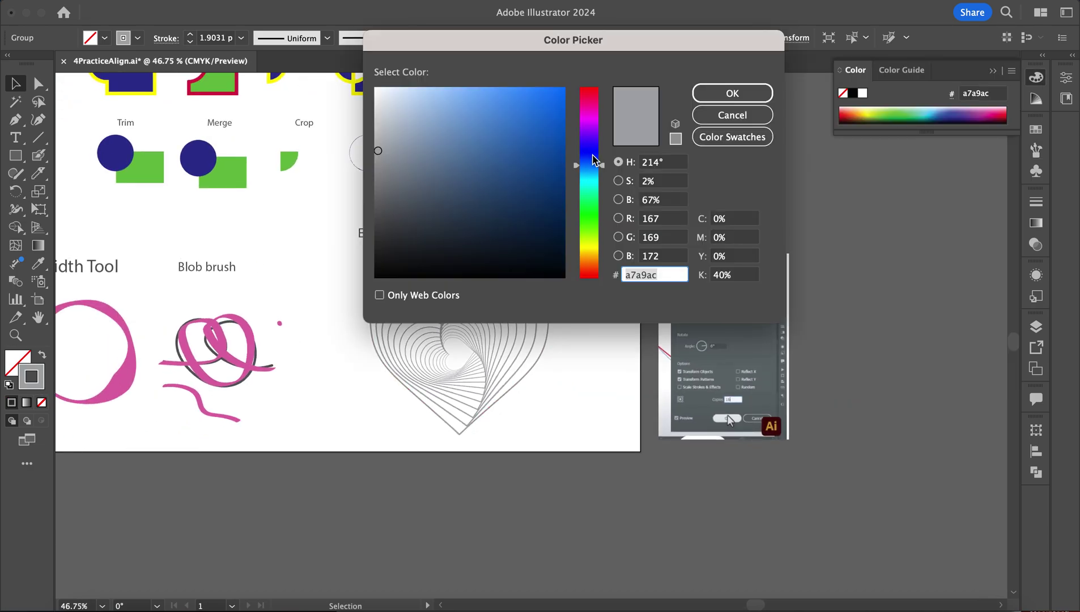
{"action": "left_click", "coordinate": [592, 95]}
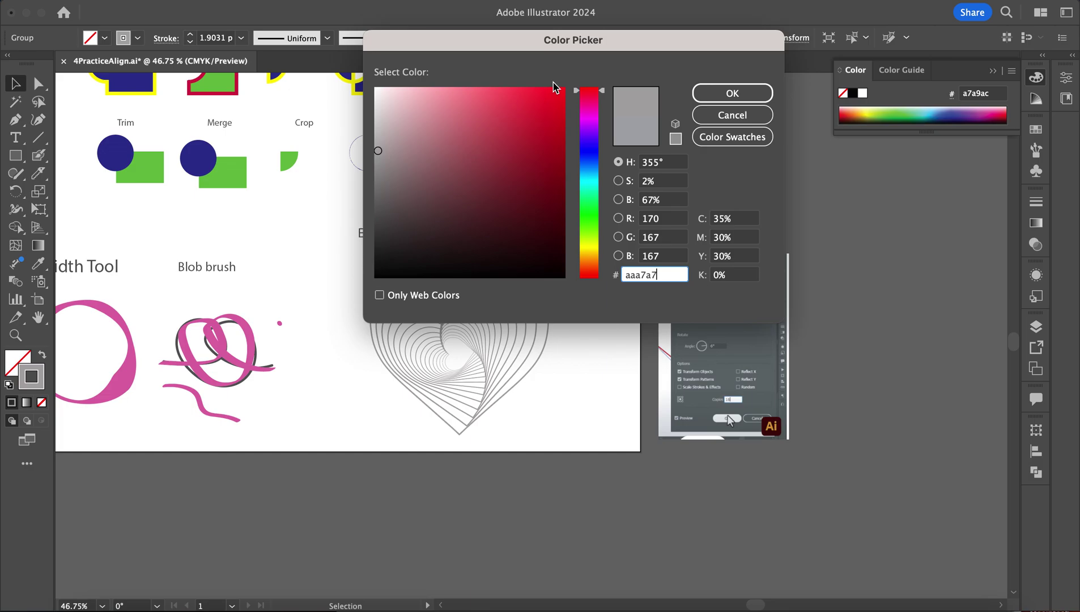
{"action": "left_click_drag", "start_coordinate": [552, 93], "coordinate": [566, 86]}
{"action": "left_click", "coordinate": [733, 93]}
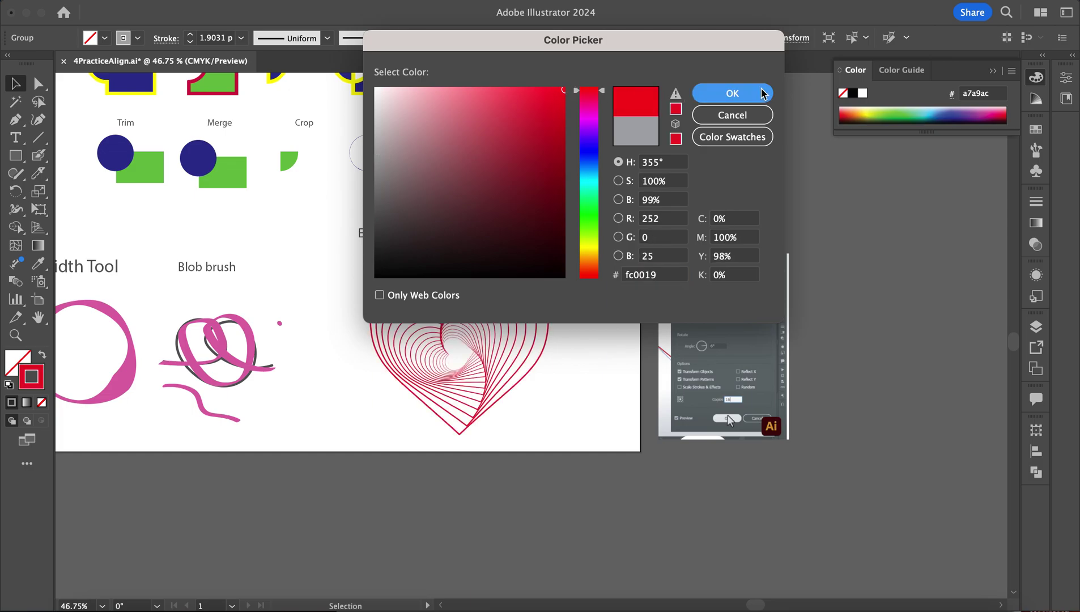
{"action": "scroll", "coordinate": [159, 254], "scroll_direction": "down", "scroll_amount": 5}
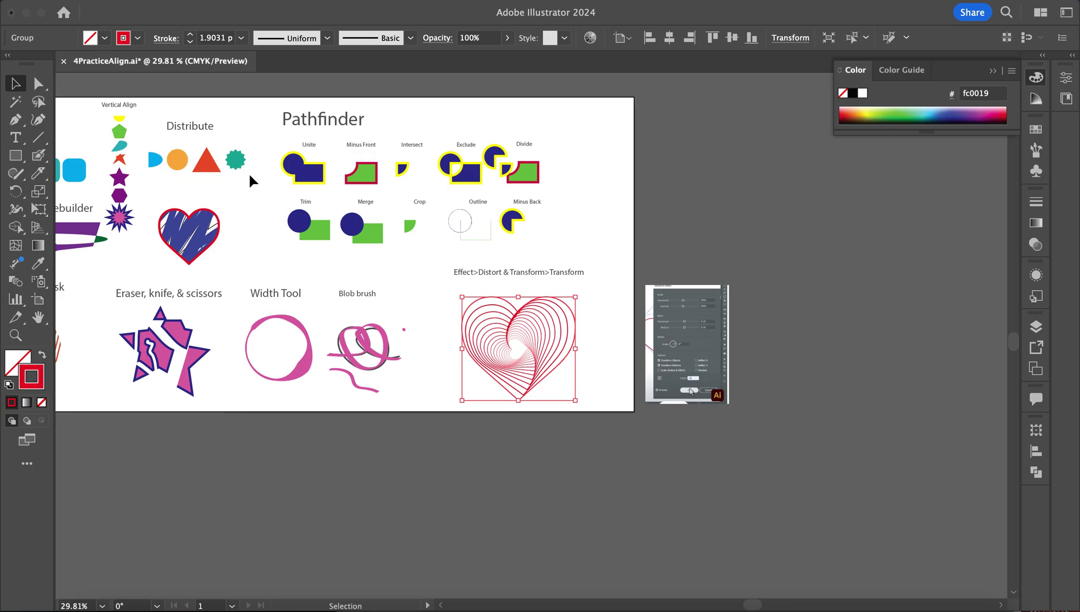
{"action": "key", "text": "super+z"}
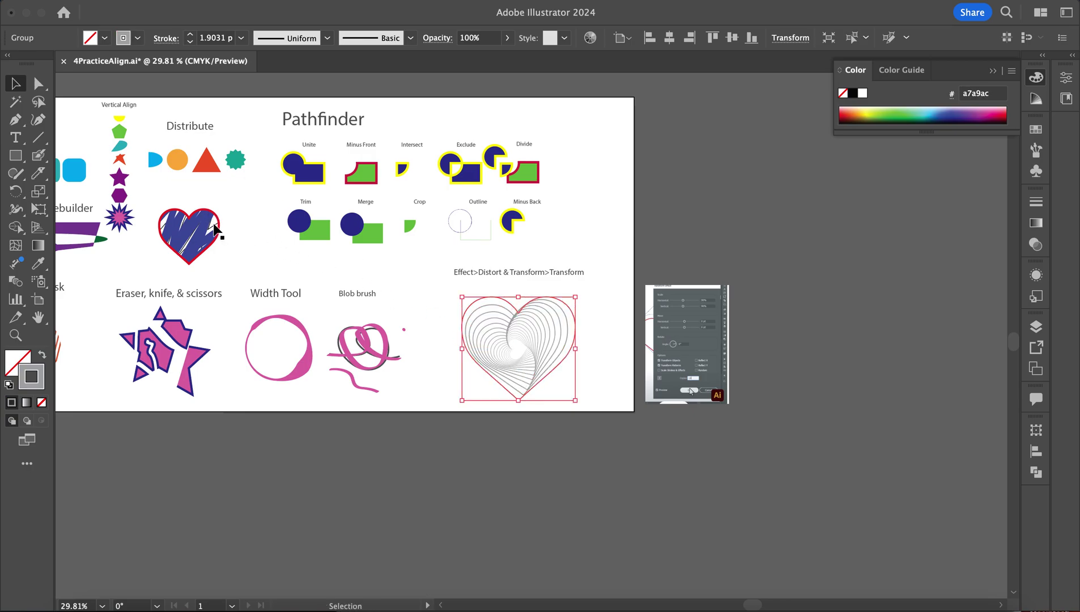
Copy the red-outlined heart onto the grey hearts and enlarge it to match the outer grey heart.
{"action": "left_click_drag", "start_coordinate": [215, 217], "coordinate": [544, 330]}
{"action": "scroll", "coordinate": [553, 324], "scroll_direction": "up", "scroll_amount": 5}
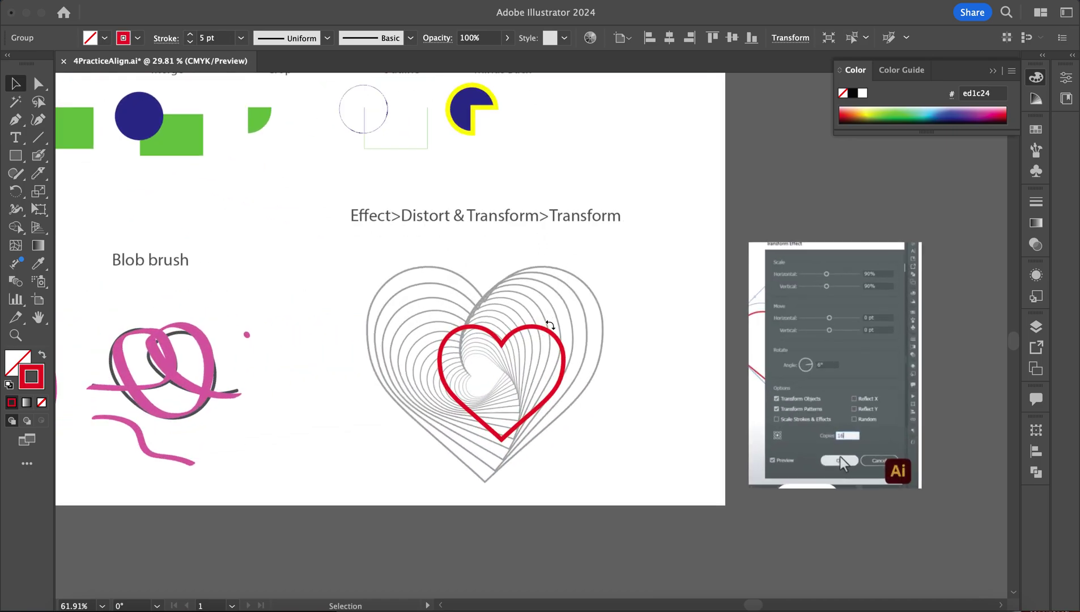
{"action": "left_click_drag", "start_coordinate": [564, 328], "coordinate": [626, 288]}
{"action": "left_click_drag", "start_coordinate": [429, 451], "coordinate": [368, 516]}
{"action": "left_click_drag", "start_coordinate": [499, 497], "coordinate": [484, 479]}
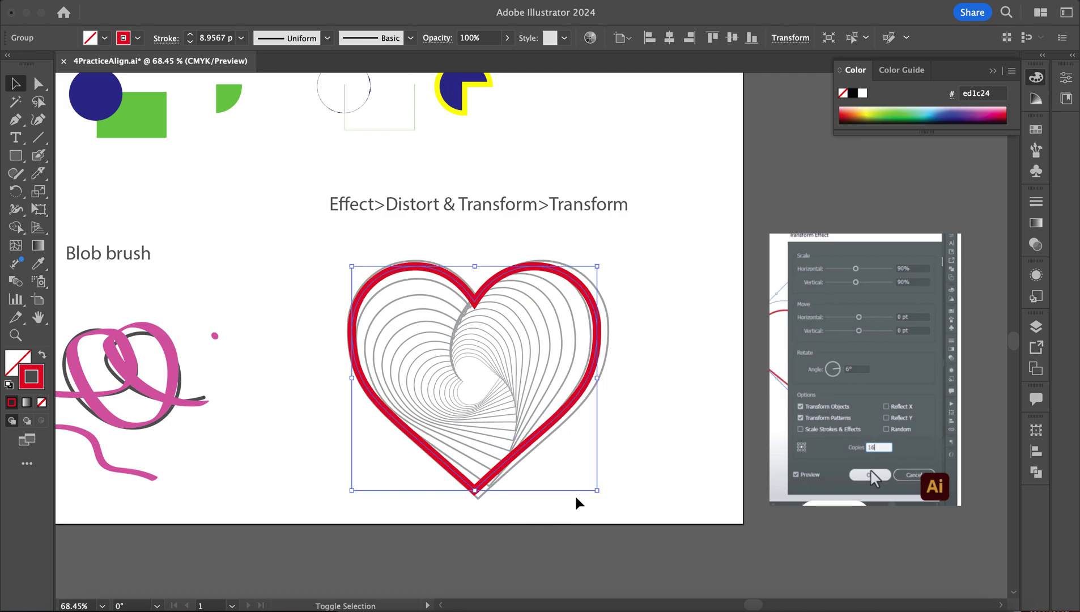
{"action": "left_click_drag", "start_coordinate": [597, 490], "coordinate": [607, 501]}
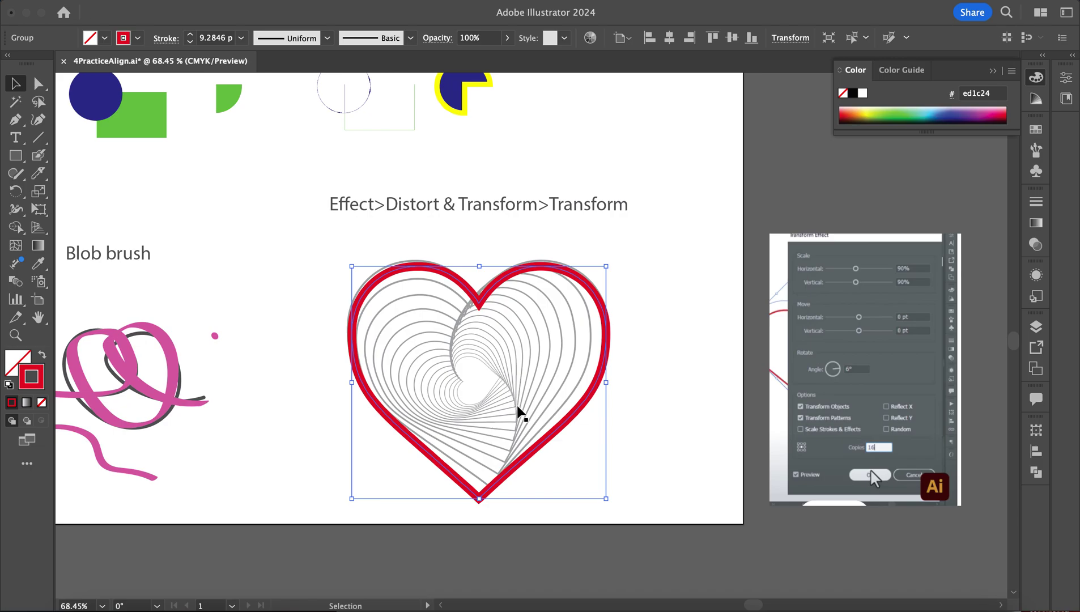
Give the copied red heart a 5 pt stroke and nudge it into alignment.
{"action": "left_click", "coordinate": [191, 43]}
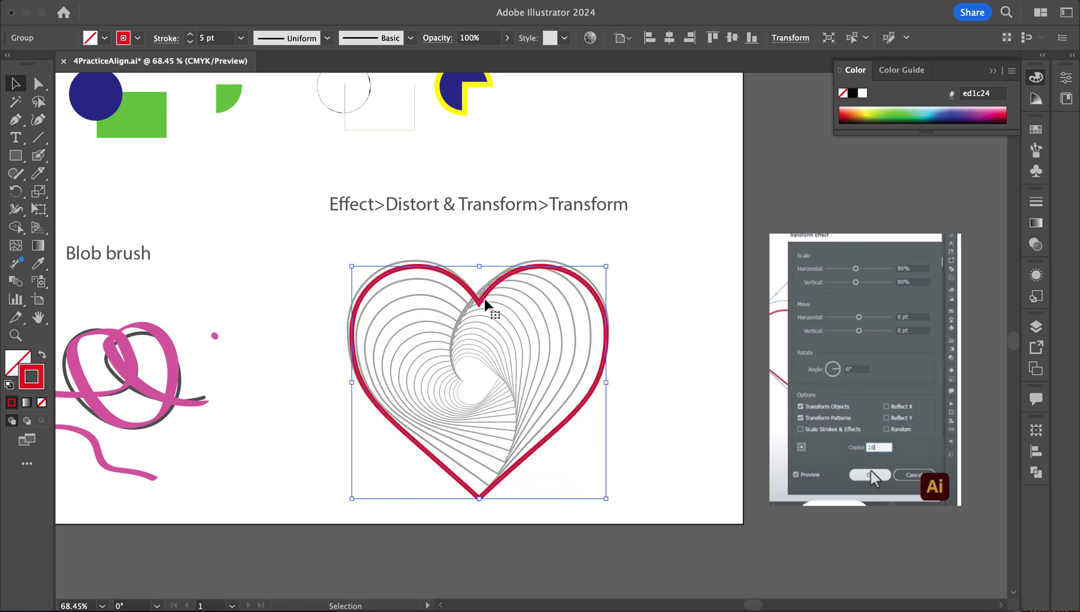
{"action": "left_click_drag", "start_coordinate": [480, 303], "coordinate": [475, 299]}
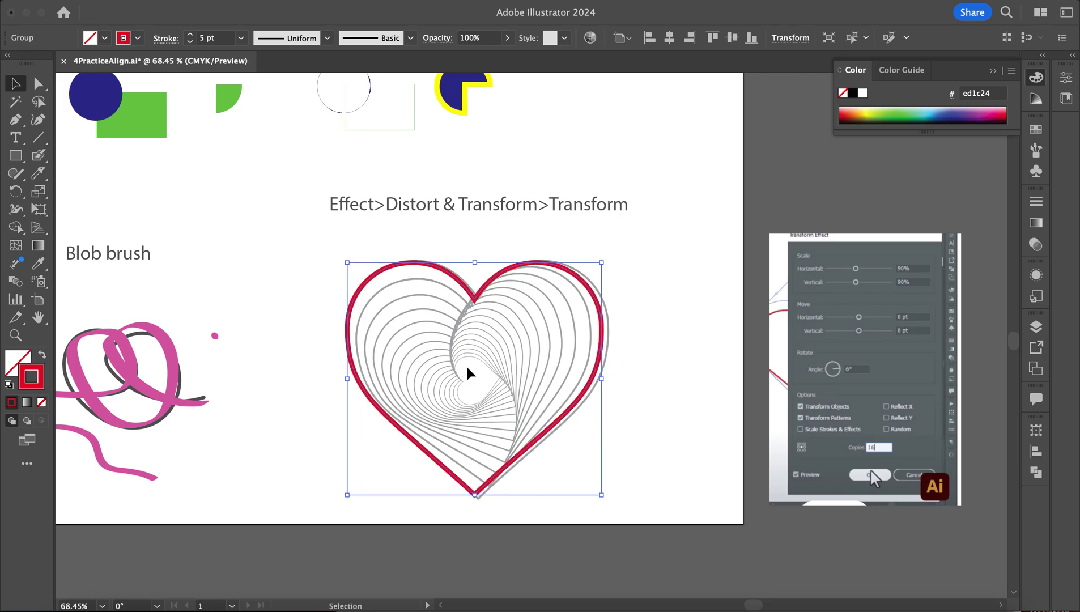
{"action": "left_click", "coordinate": [301, 1]}
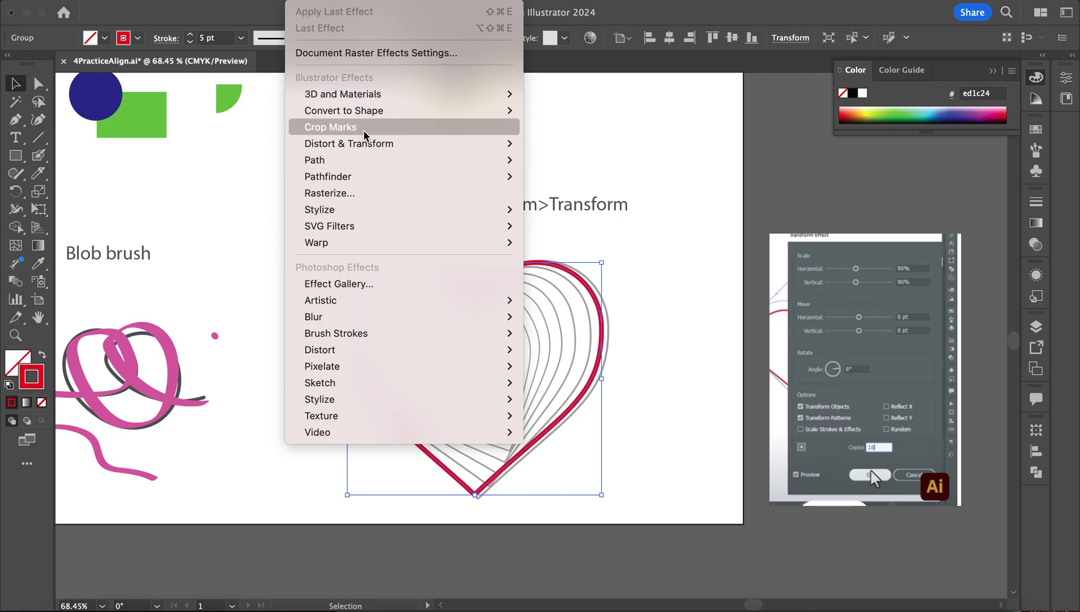
{"action": "mouse_move", "coordinate": [365, 149]}
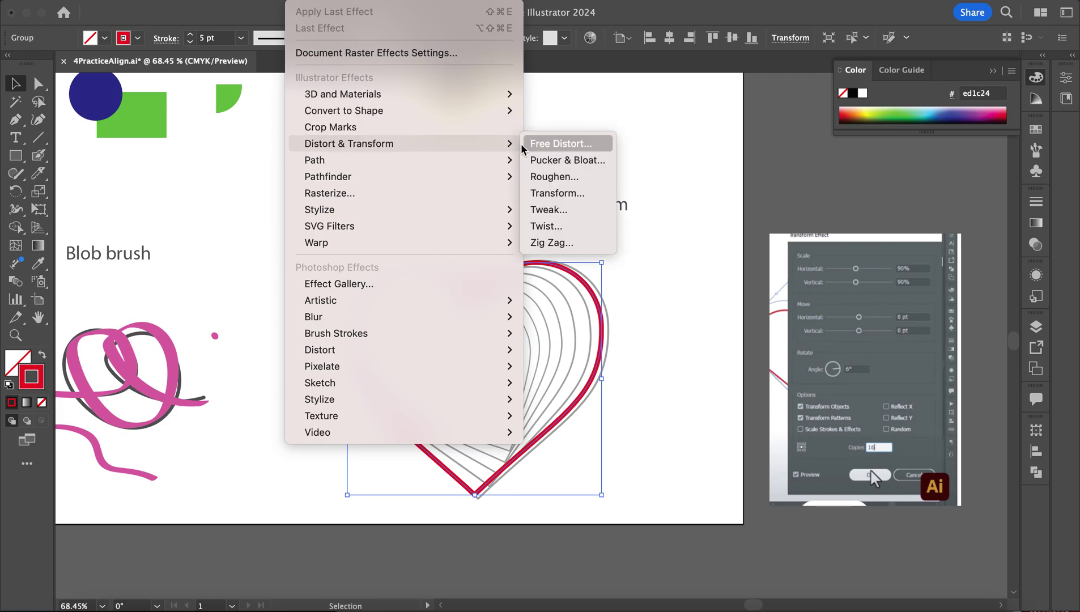
Open the Transform effect and try scale values, leaving horizontal scale at 100% for now.
{"action": "left_click", "coordinate": [548, 194]}
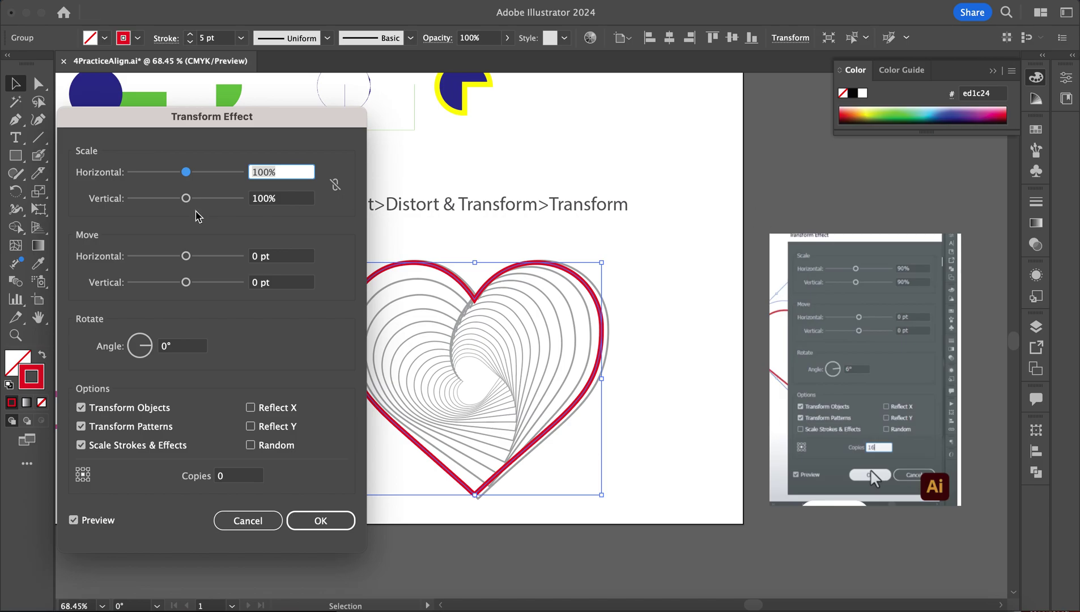
{"action": "type", "text": "90"}
{"action": "key", "text": "Tab"}
{"action": "type", "text": "90"}
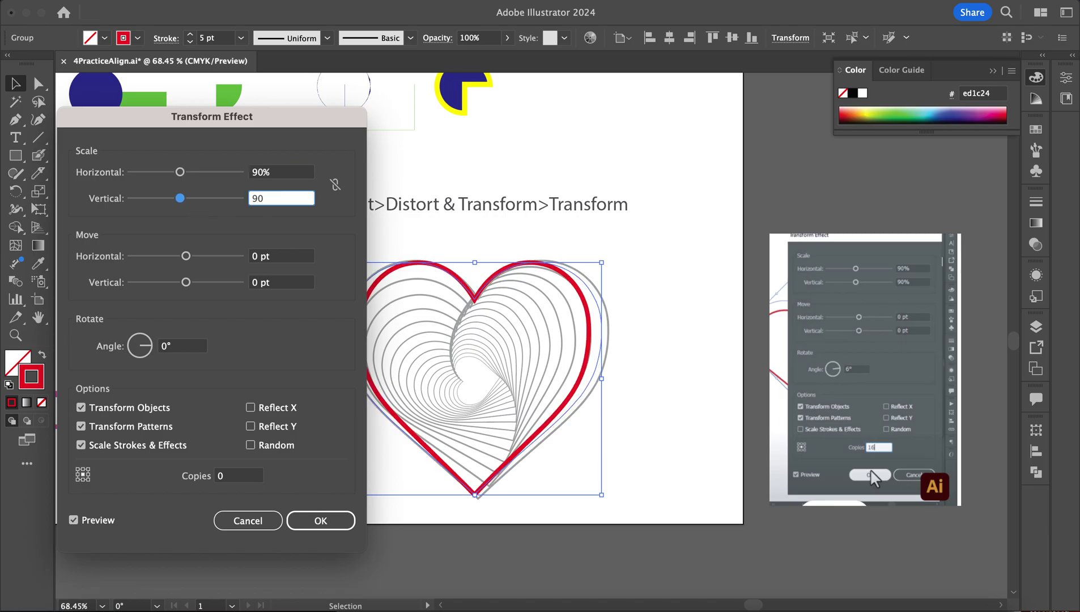
{"action": "key", "text": "super+z"}
{"action": "left_click", "coordinate": [266, 173]}
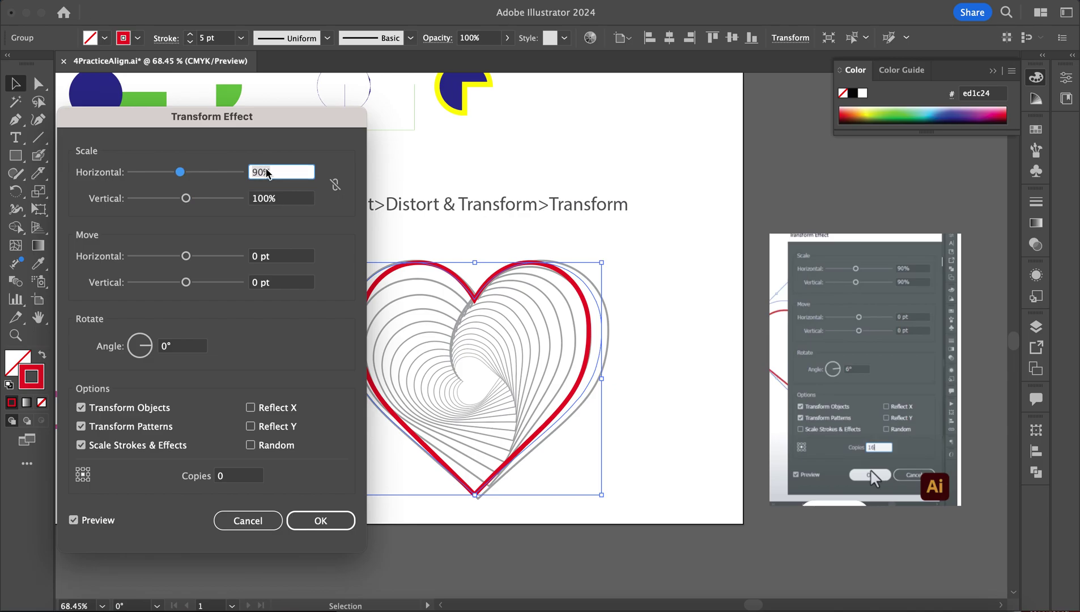
{"action": "type", "text": "100"}
{"action": "key", "text": "Tab"}
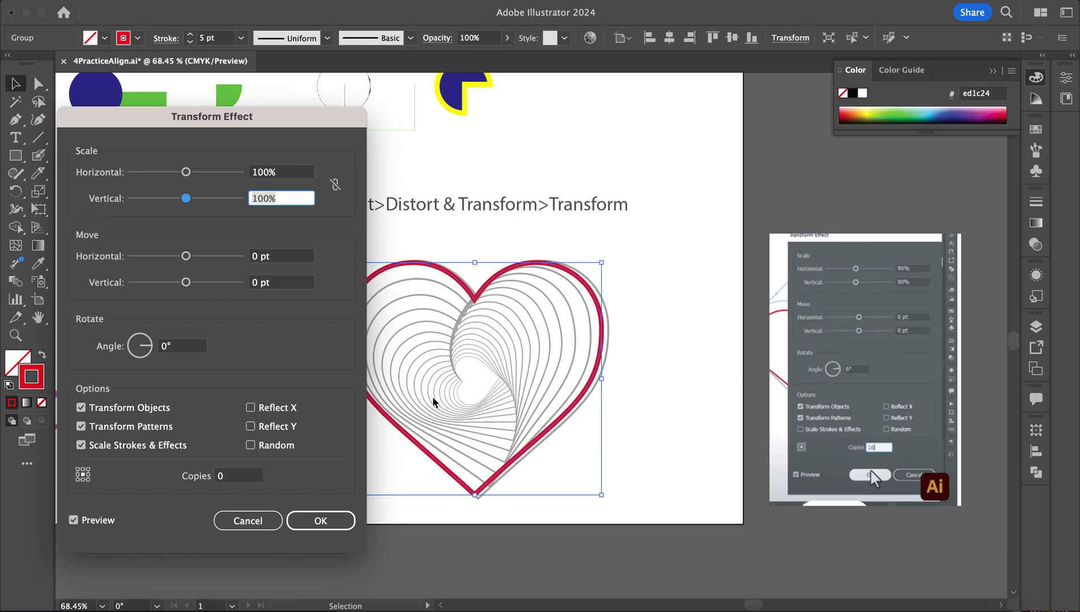
Set the Transform rotation angle to 6° and the number of copies to 16.
{"action": "left_click", "coordinate": [171, 352]}
{"action": "type", "text": "6"}
{"action": "key", "text": "Tab"}
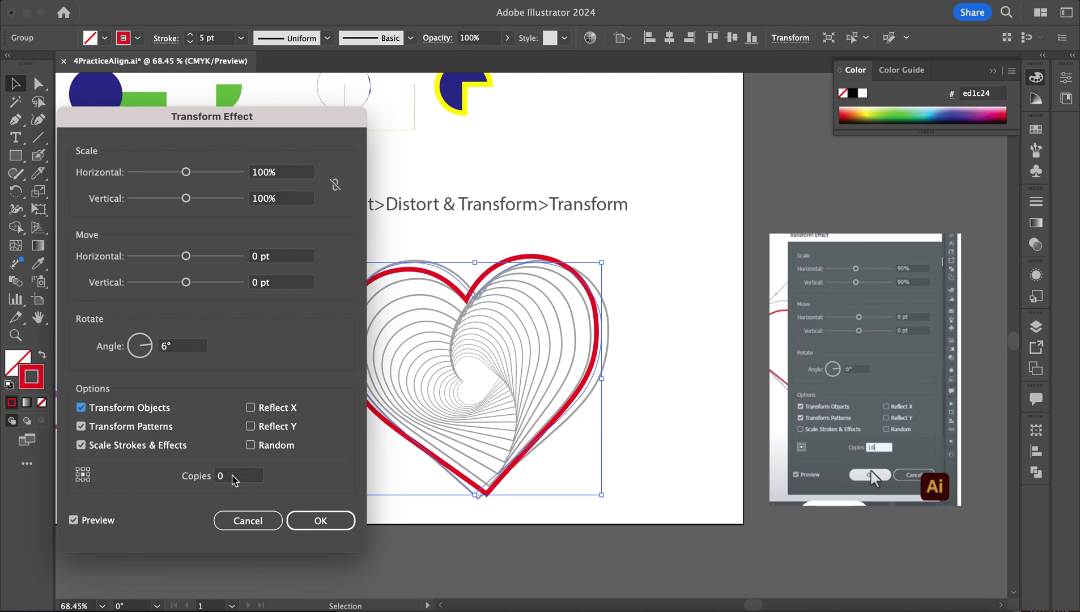
{"action": "left_click", "coordinate": [233, 477]}
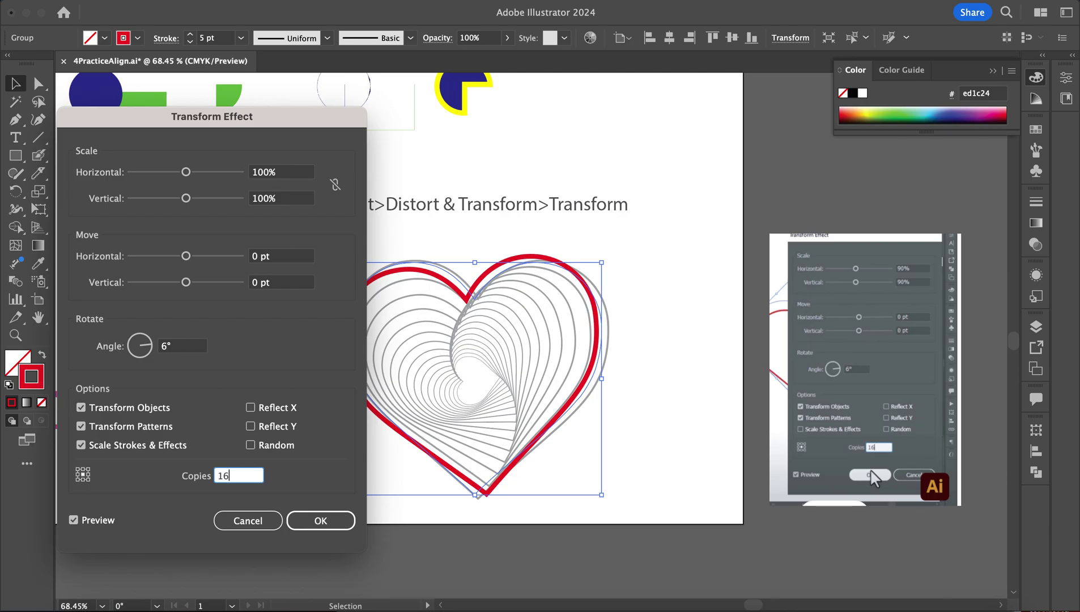
{"action": "key", "text": "Tab"}
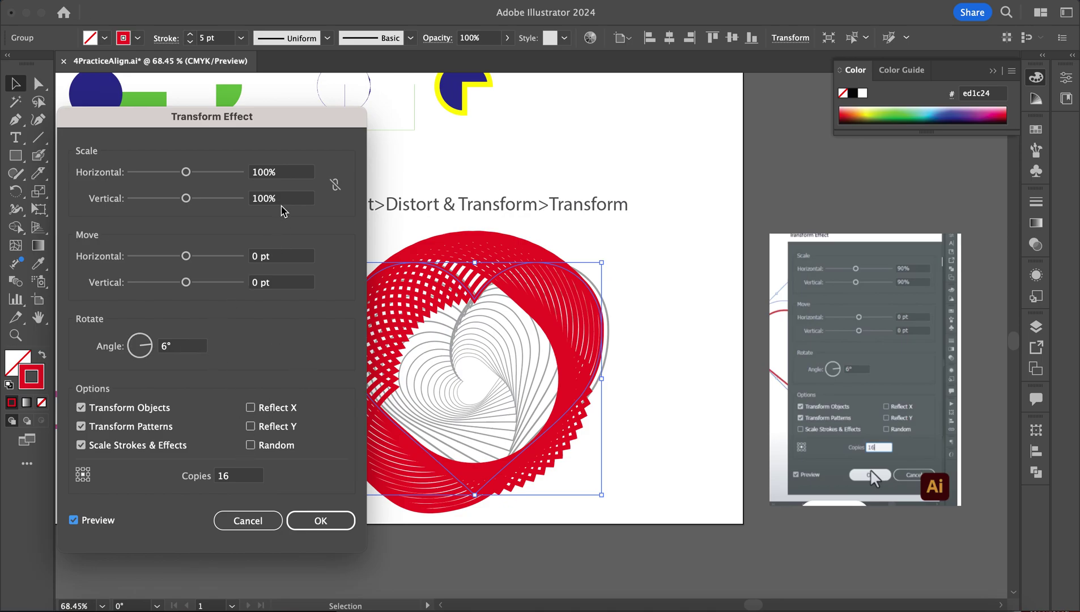
Set both horizontal and vertical Transform scale to 90%.
{"action": "left_click", "coordinate": [260, 172]}
{"action": "type", "text": "90"}
{"action": "key", "text": "Tab"}
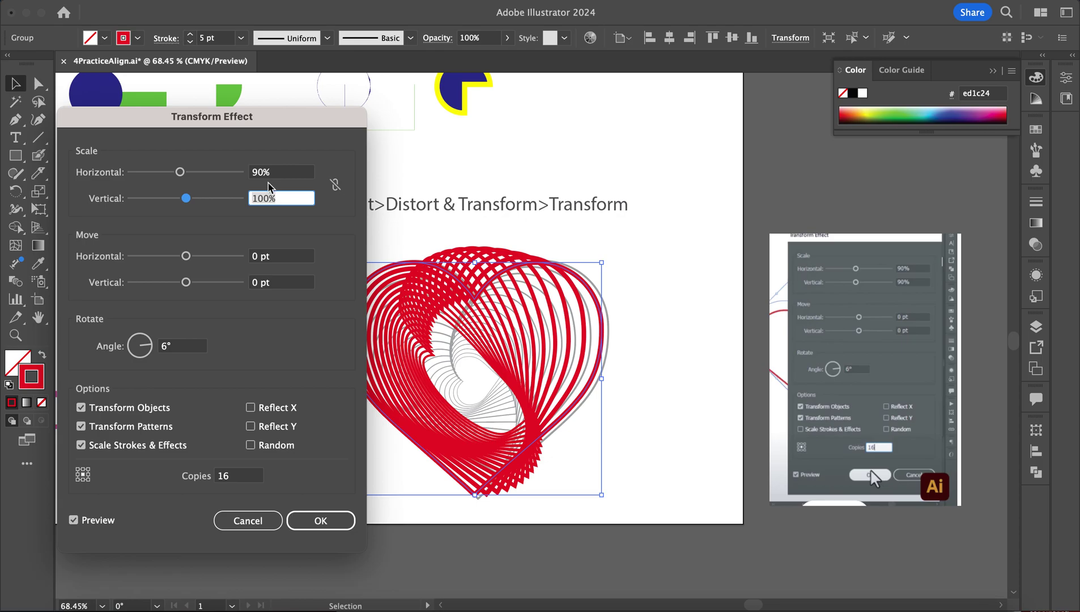
{"action": "type", "text": "90"}
{"action": "key", "text": "Tab"}
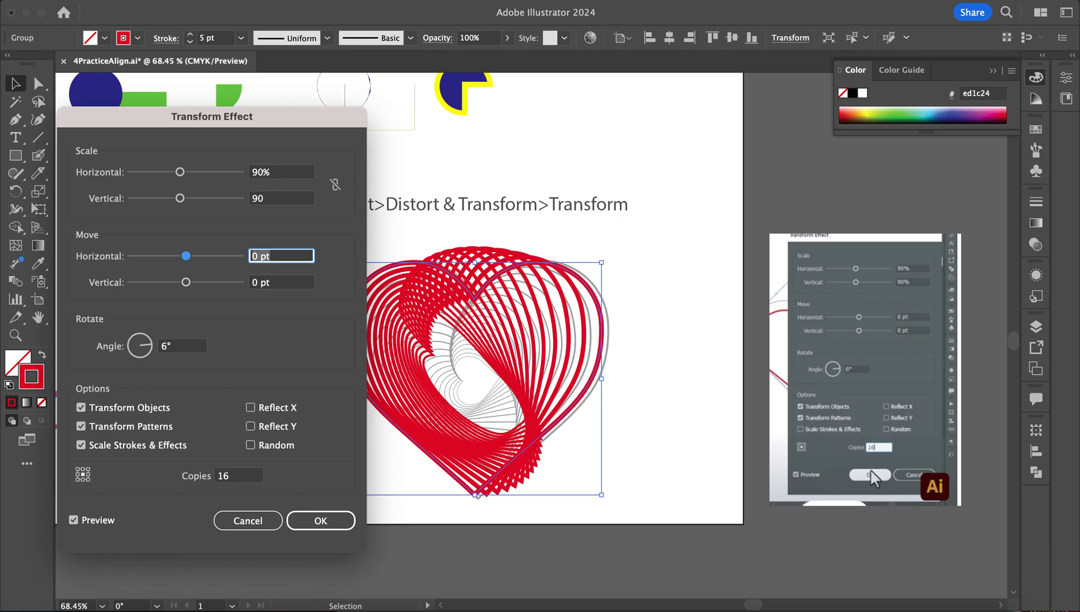